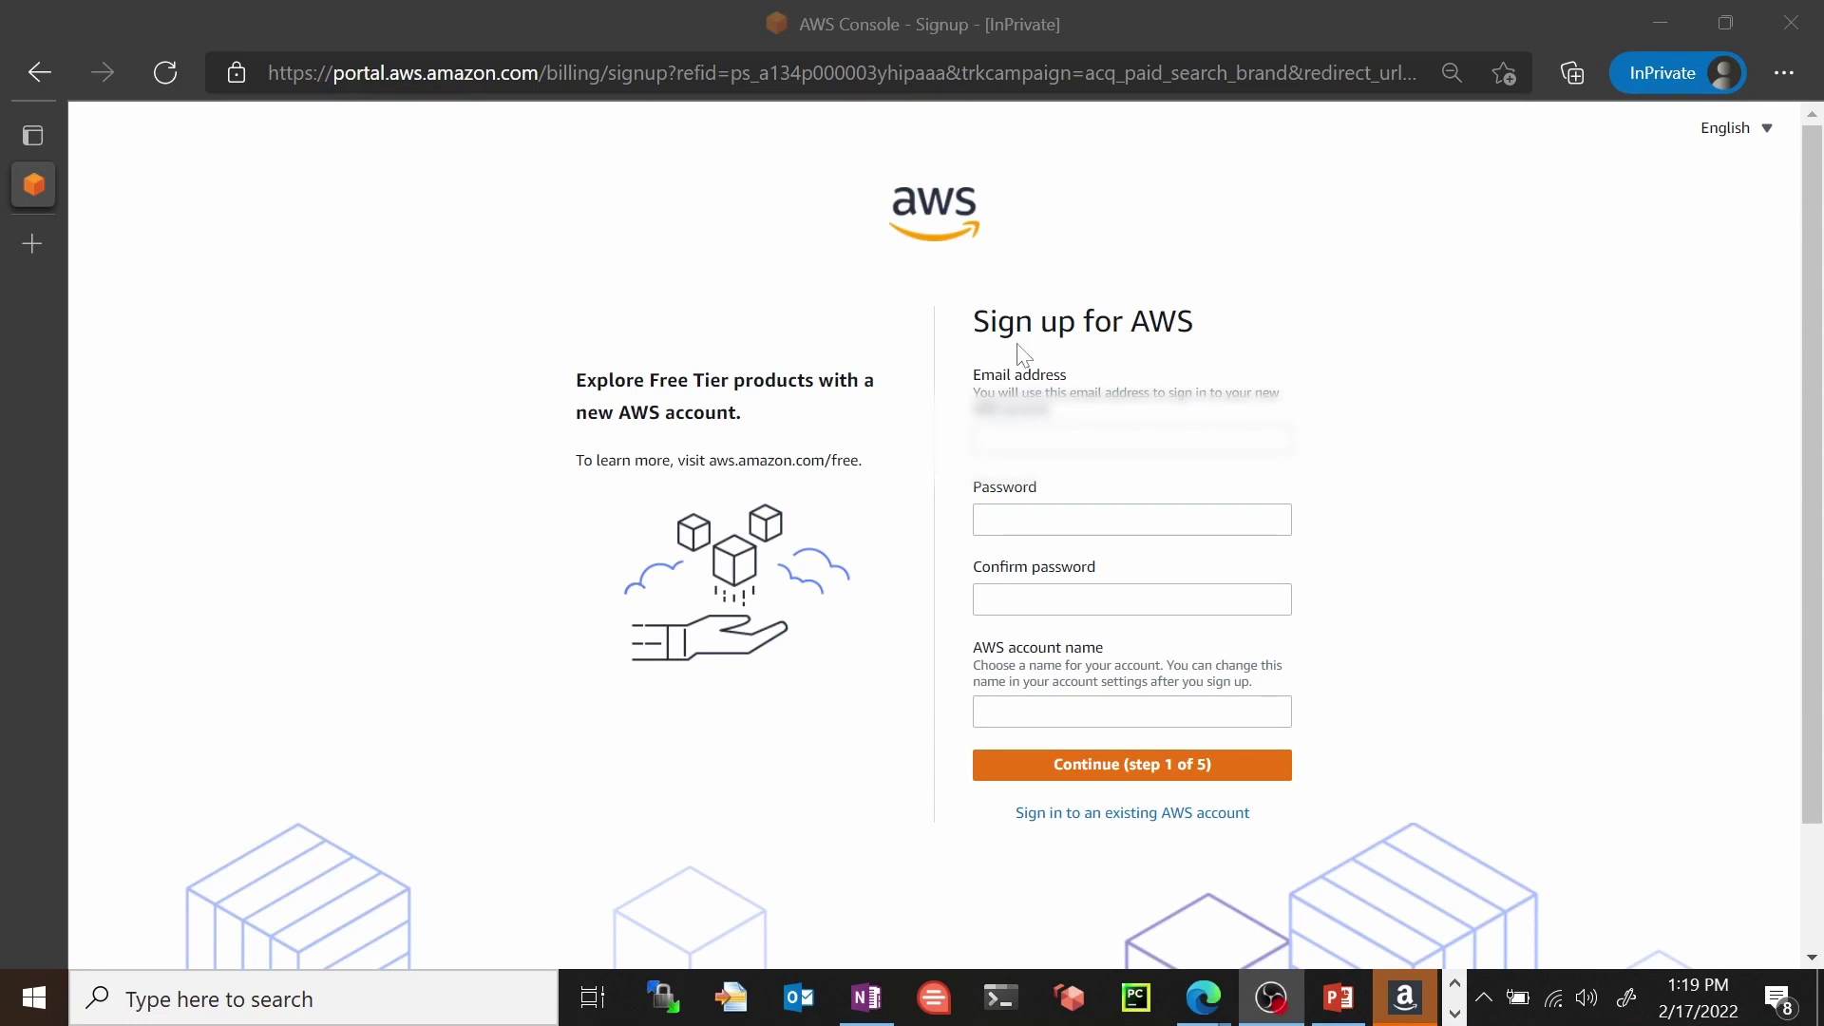
Enter the root e-mail, the password twice and account name AWSMATE, then submit step 1
{"action": "key", "text": "ctrl+v"}
{"action": "key", "text": "Tab"}
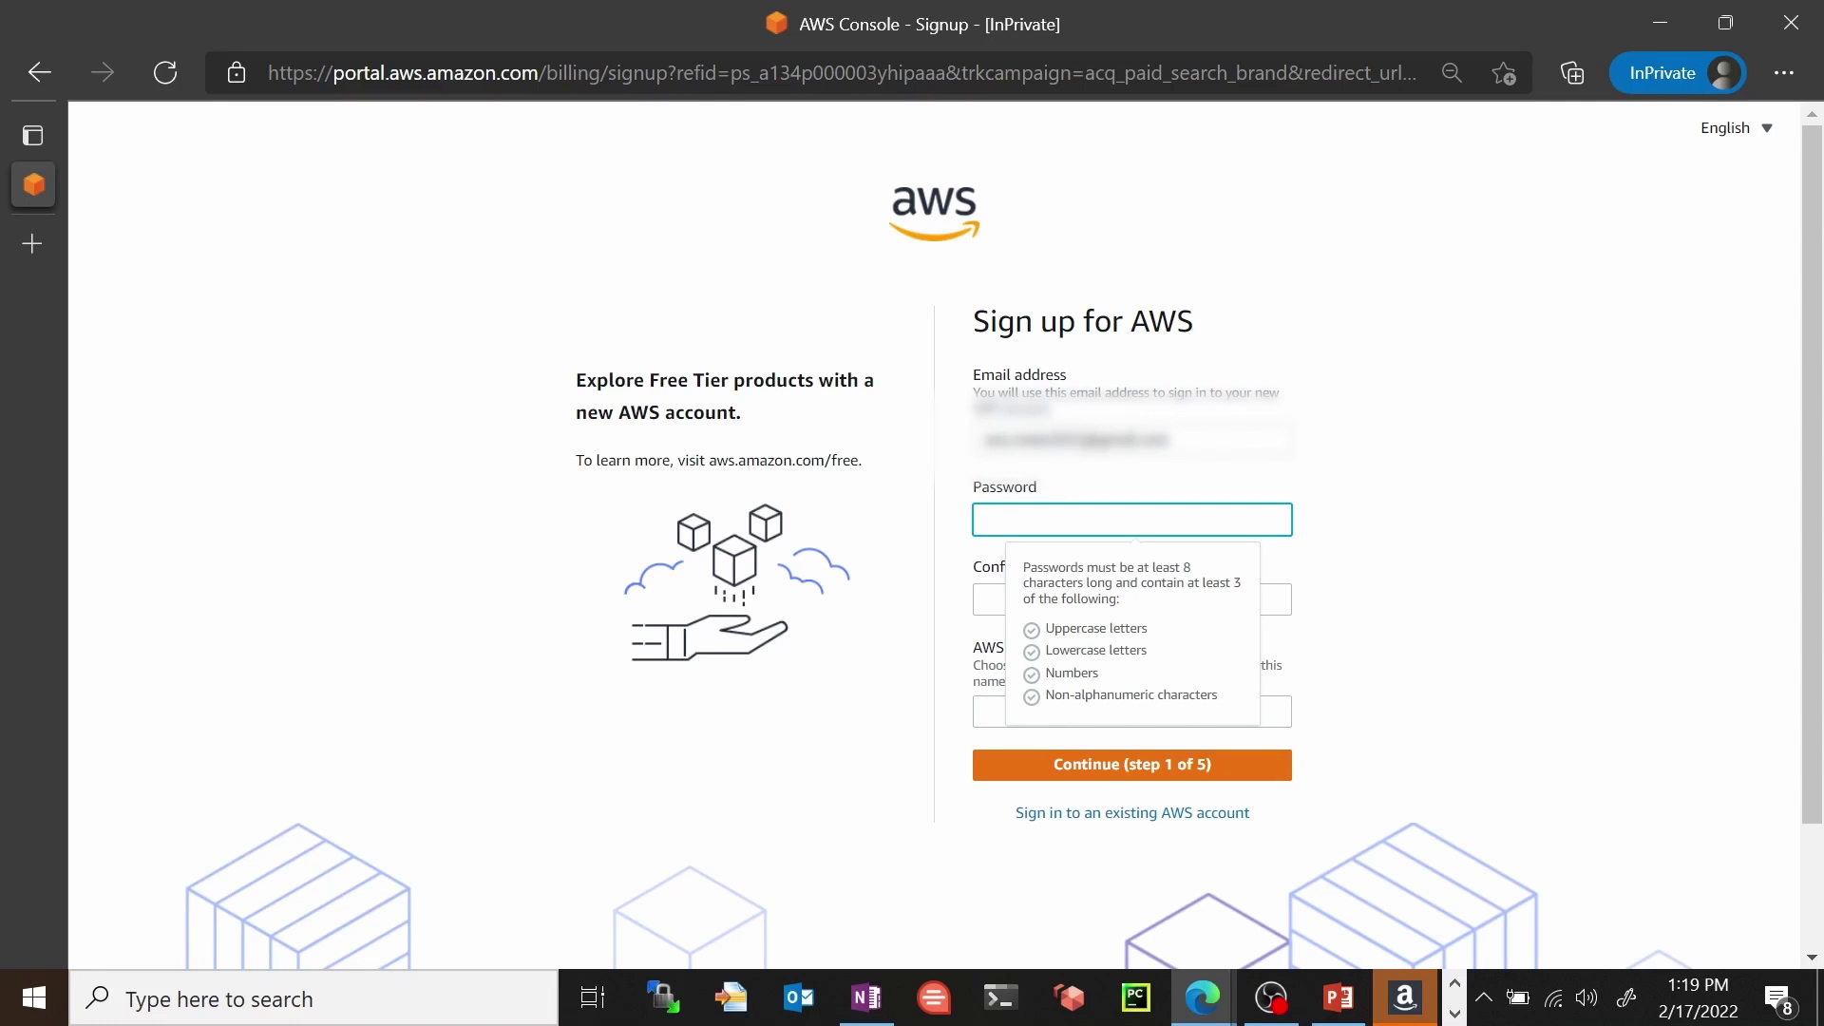
{"action": "type", "text": "•••••••••••••"}
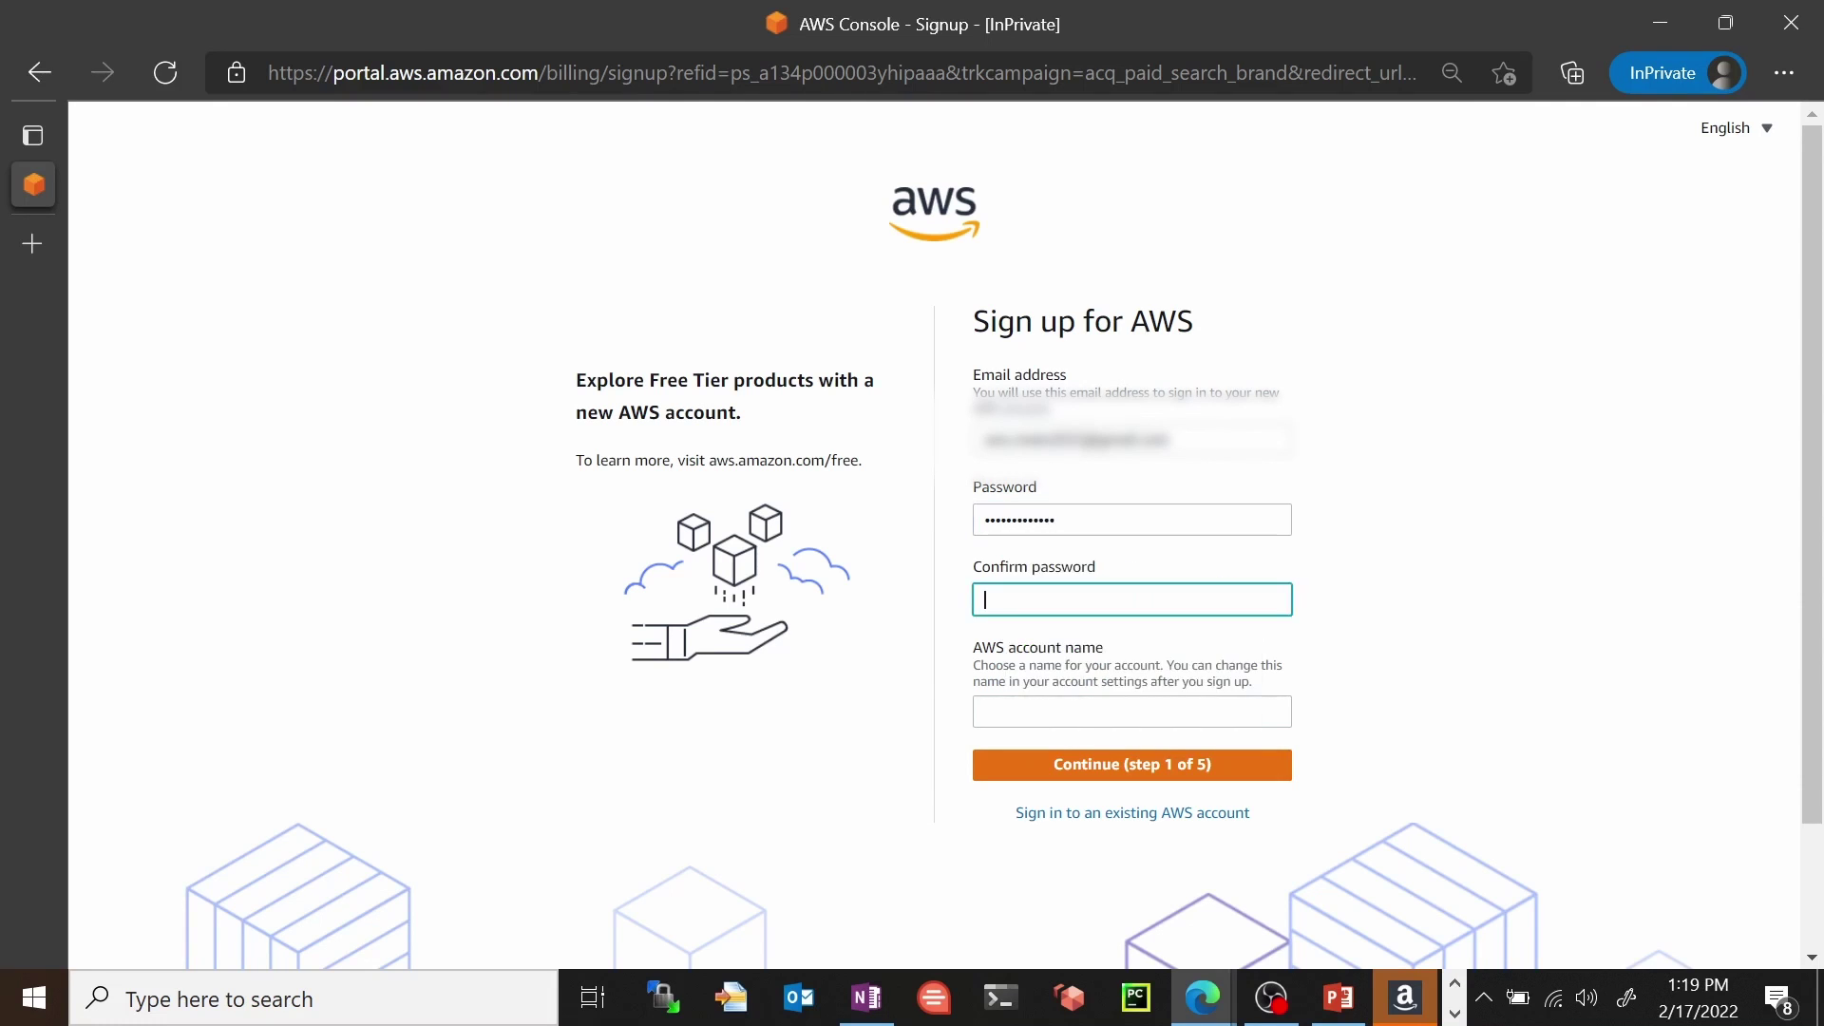
{"action": "key", "text": "Tab"}
{"action": "type", "text": "•••••••••••••"}
{"action": "key", "text": "Tab"}
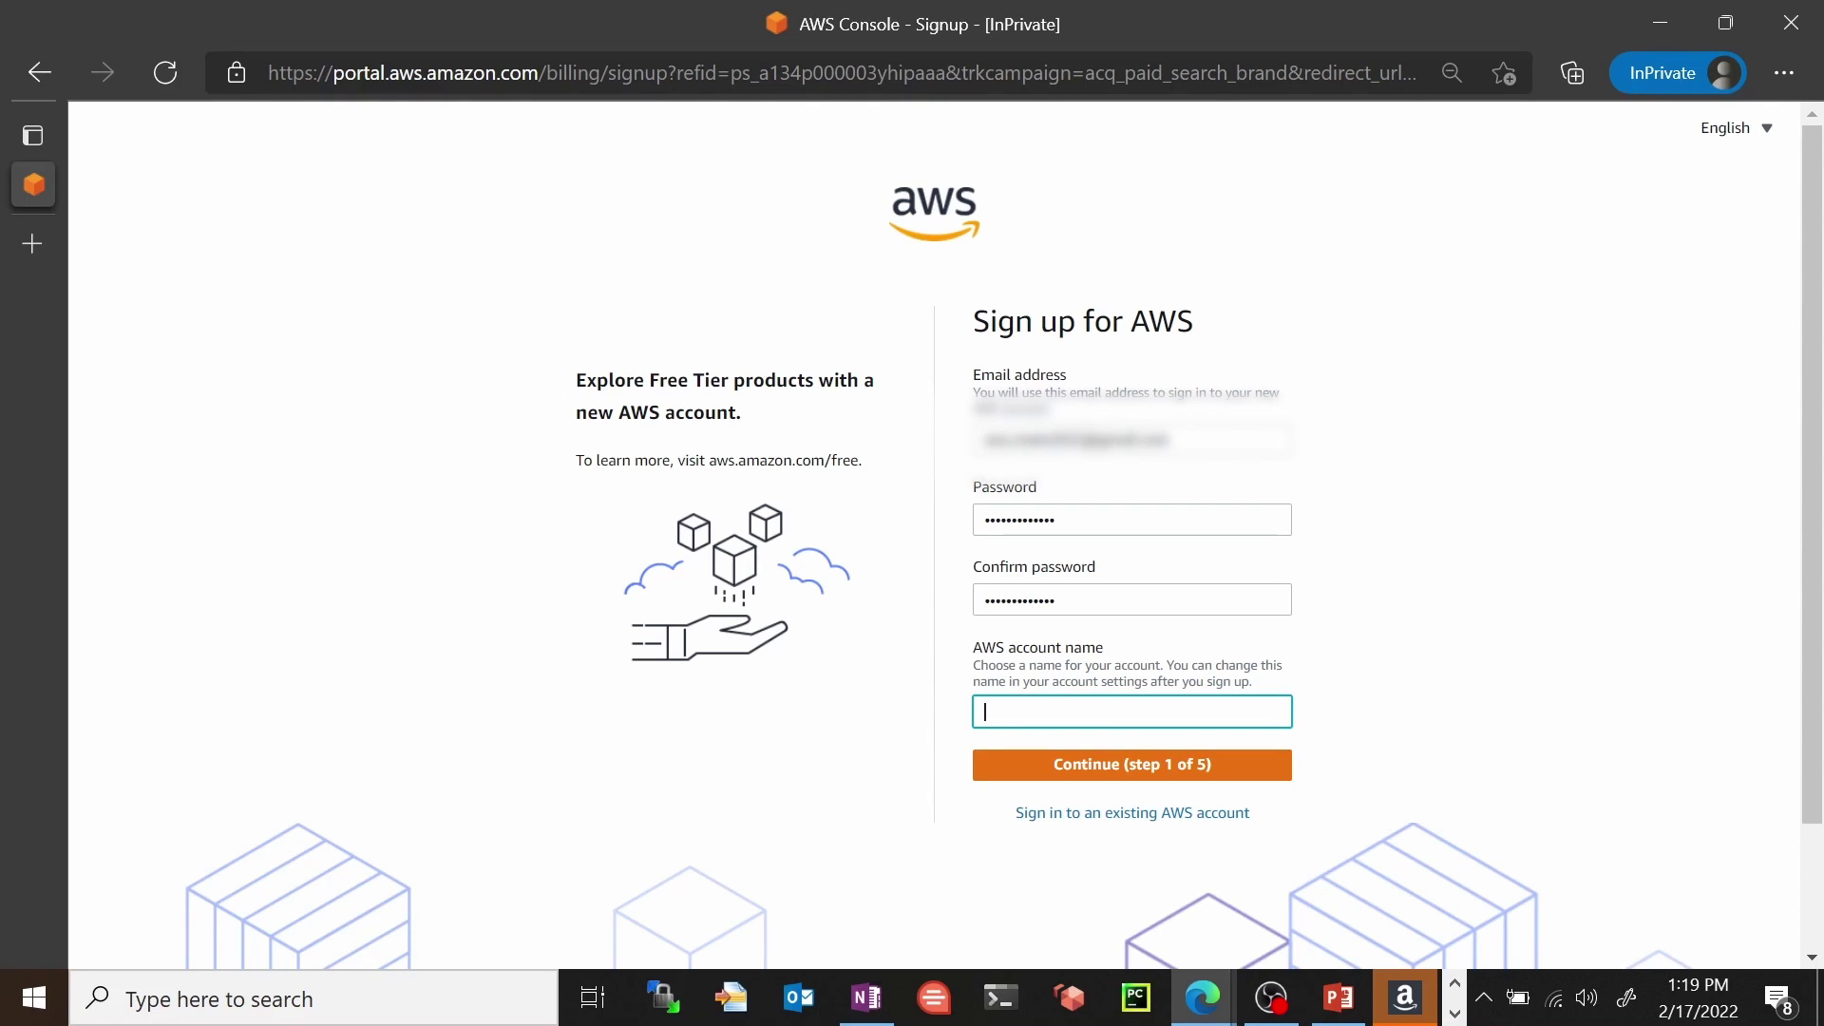
{"action": "type", "text": "AWSMATE"}
{"action": "left_click", "coordinate": [1146, 774]}
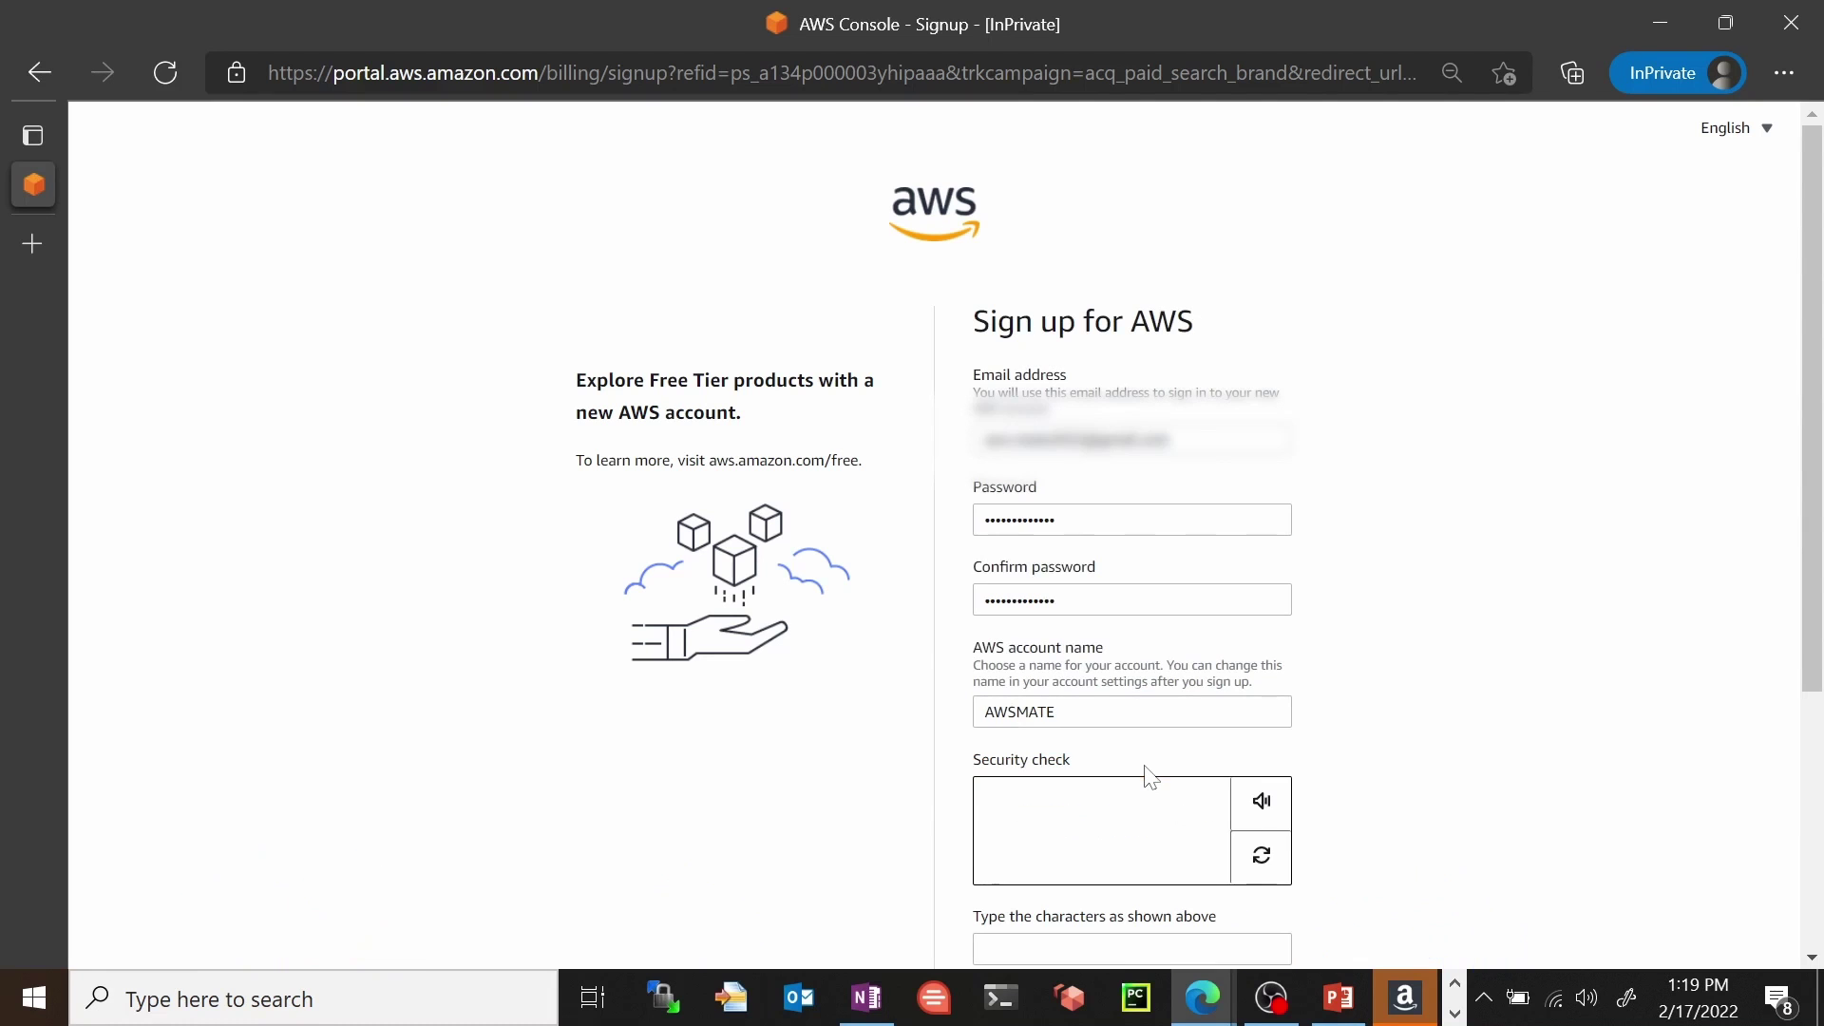
Answer the security check with the displayed characters to reach the Contact Information page
{"action": "scroll", "coordinate": [1445, 819], "scroll_direction": "down", "scroll_amount": 2}
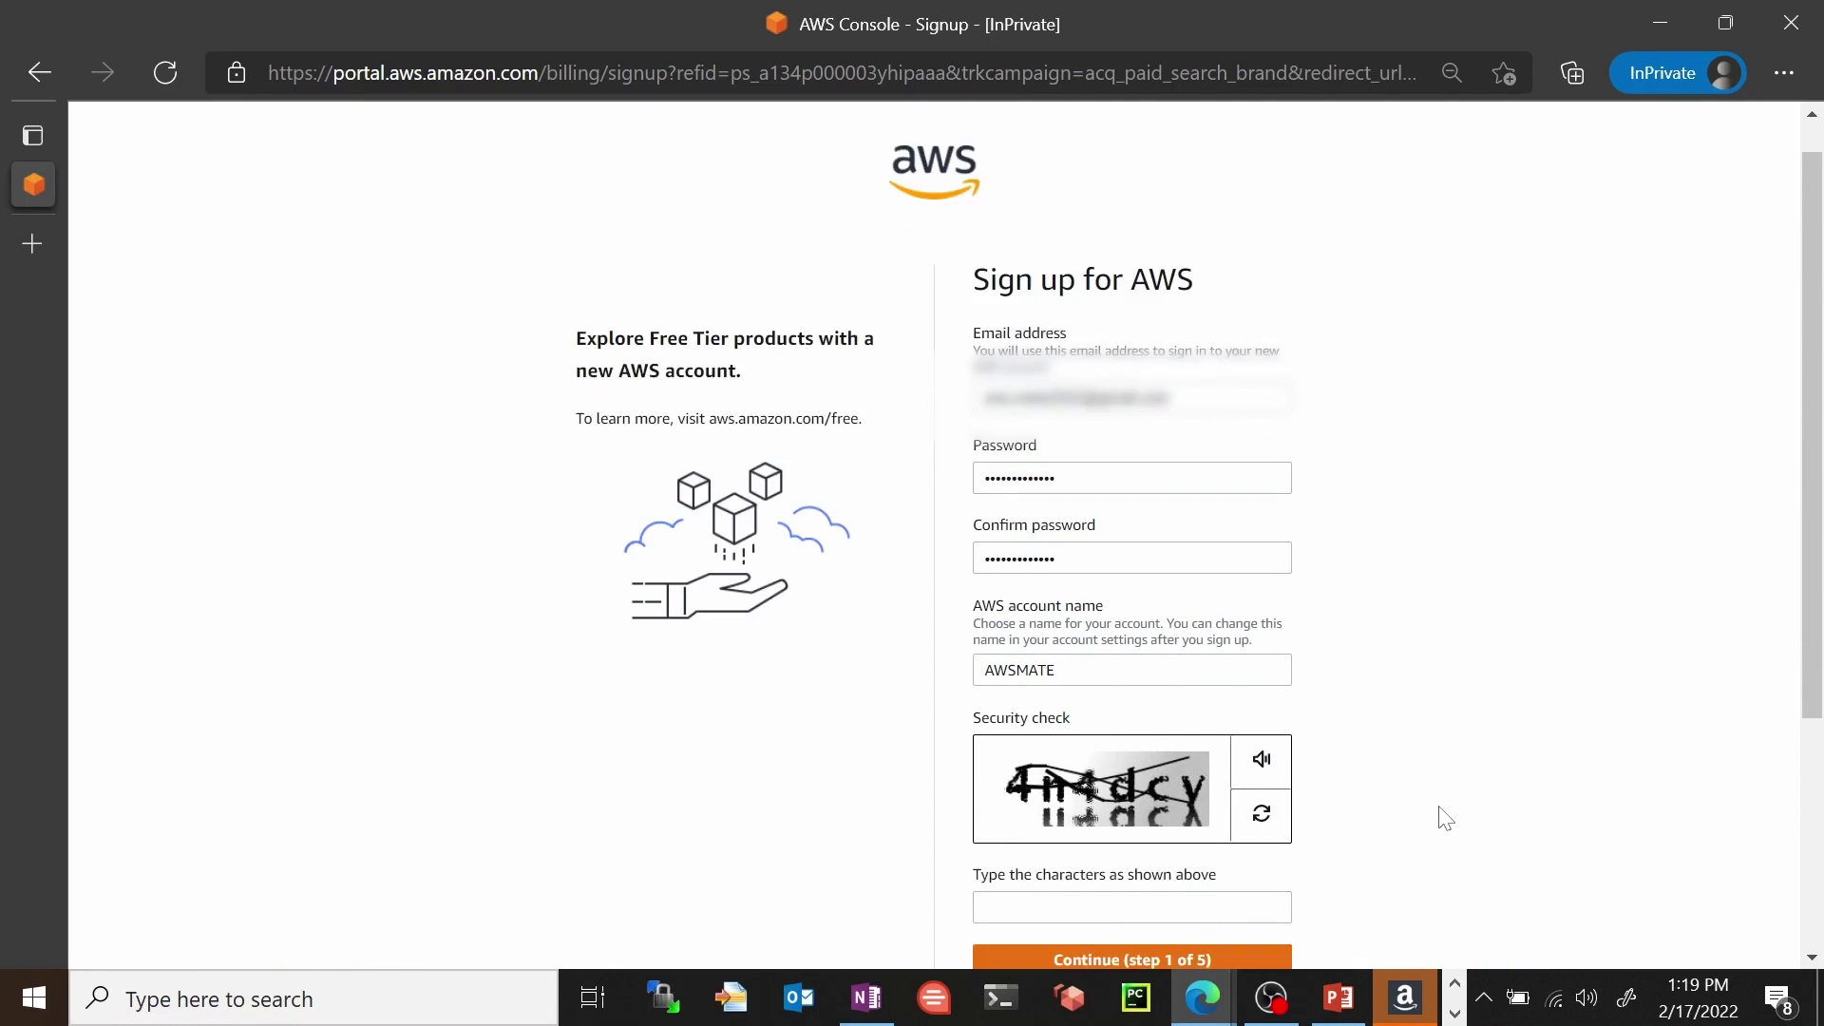
{"action": "left_click", "coordinate": [1131, 753]}
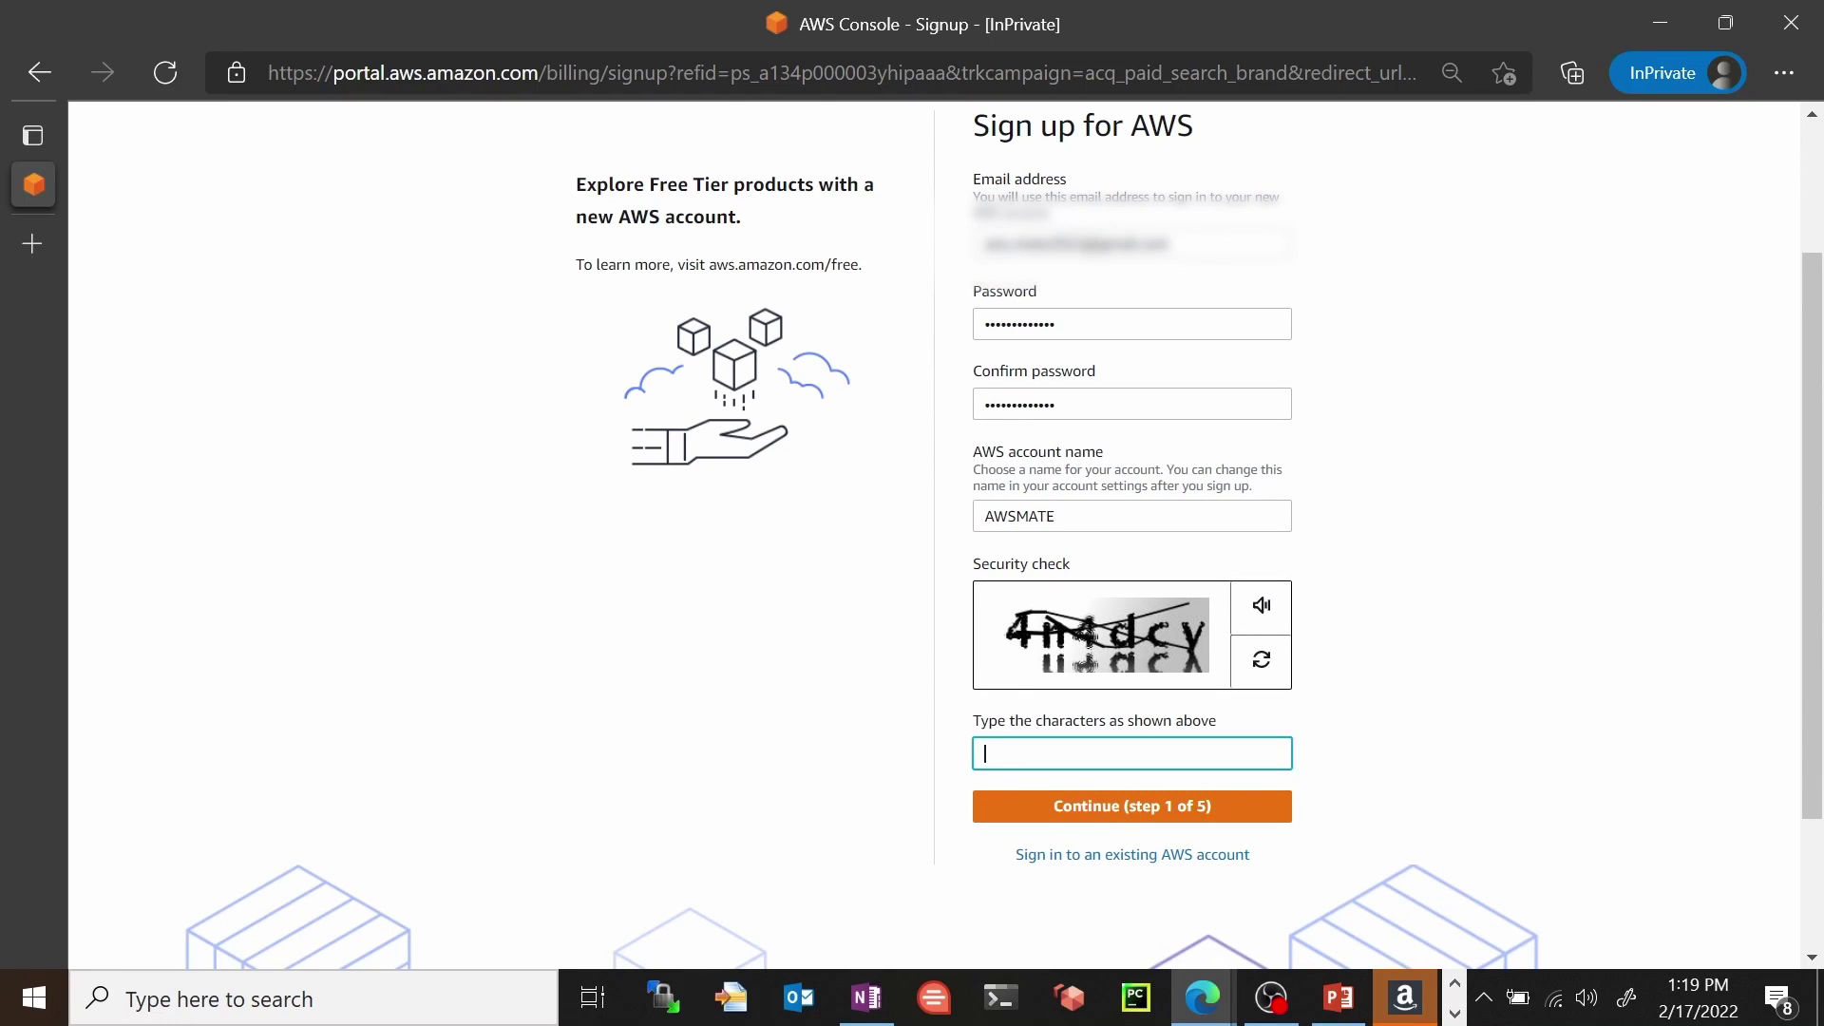
{"action": "type", "text": "4"}
{"action": "type", "text": "n"}
{"action": "type", "text": "4dd"}
{"action": "type", "text": "cv"}
{"action": "key", "text": "Return"}
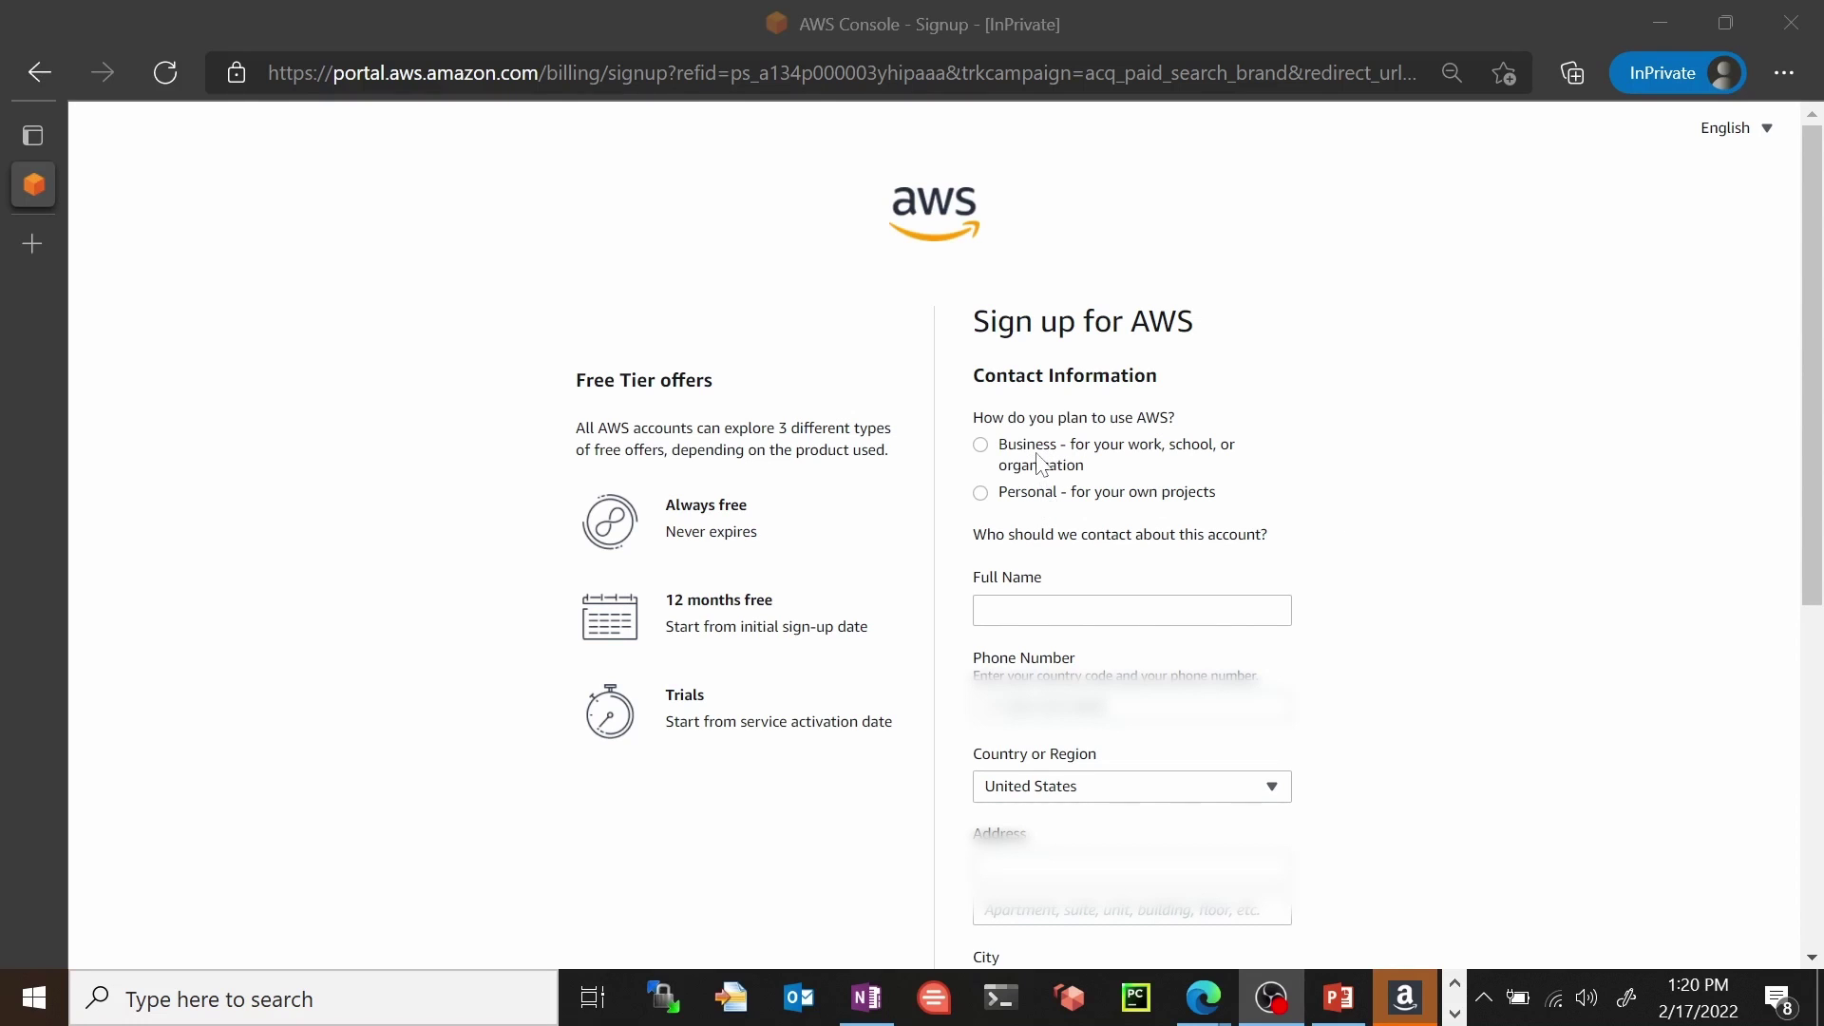
Choose Personal use and enter the contact's full name and phone number
{"action": "left_click", "coordinate": [981, 494]}
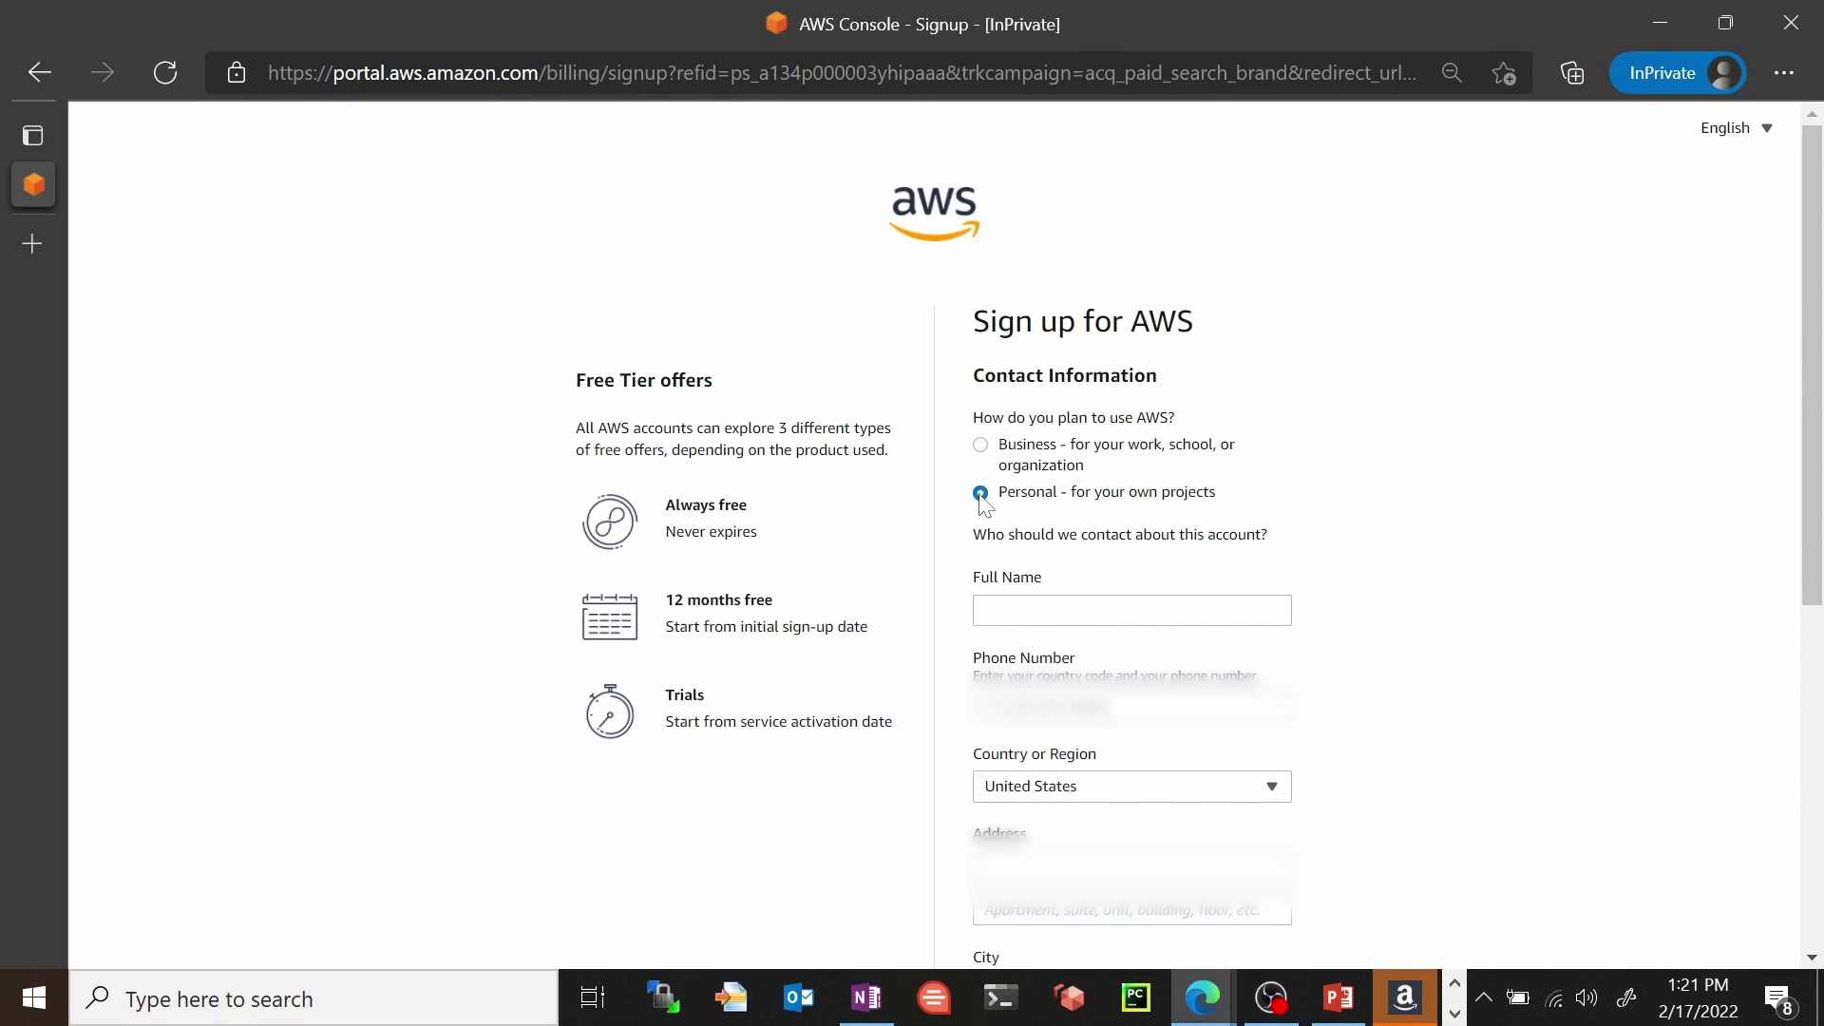
{"action": "scroll", "coordinate": [1311, 646], "scroll_direction": "down", "scroll_amount": 2}
{"action": "left_click", "coordinate": [1186, 485]}
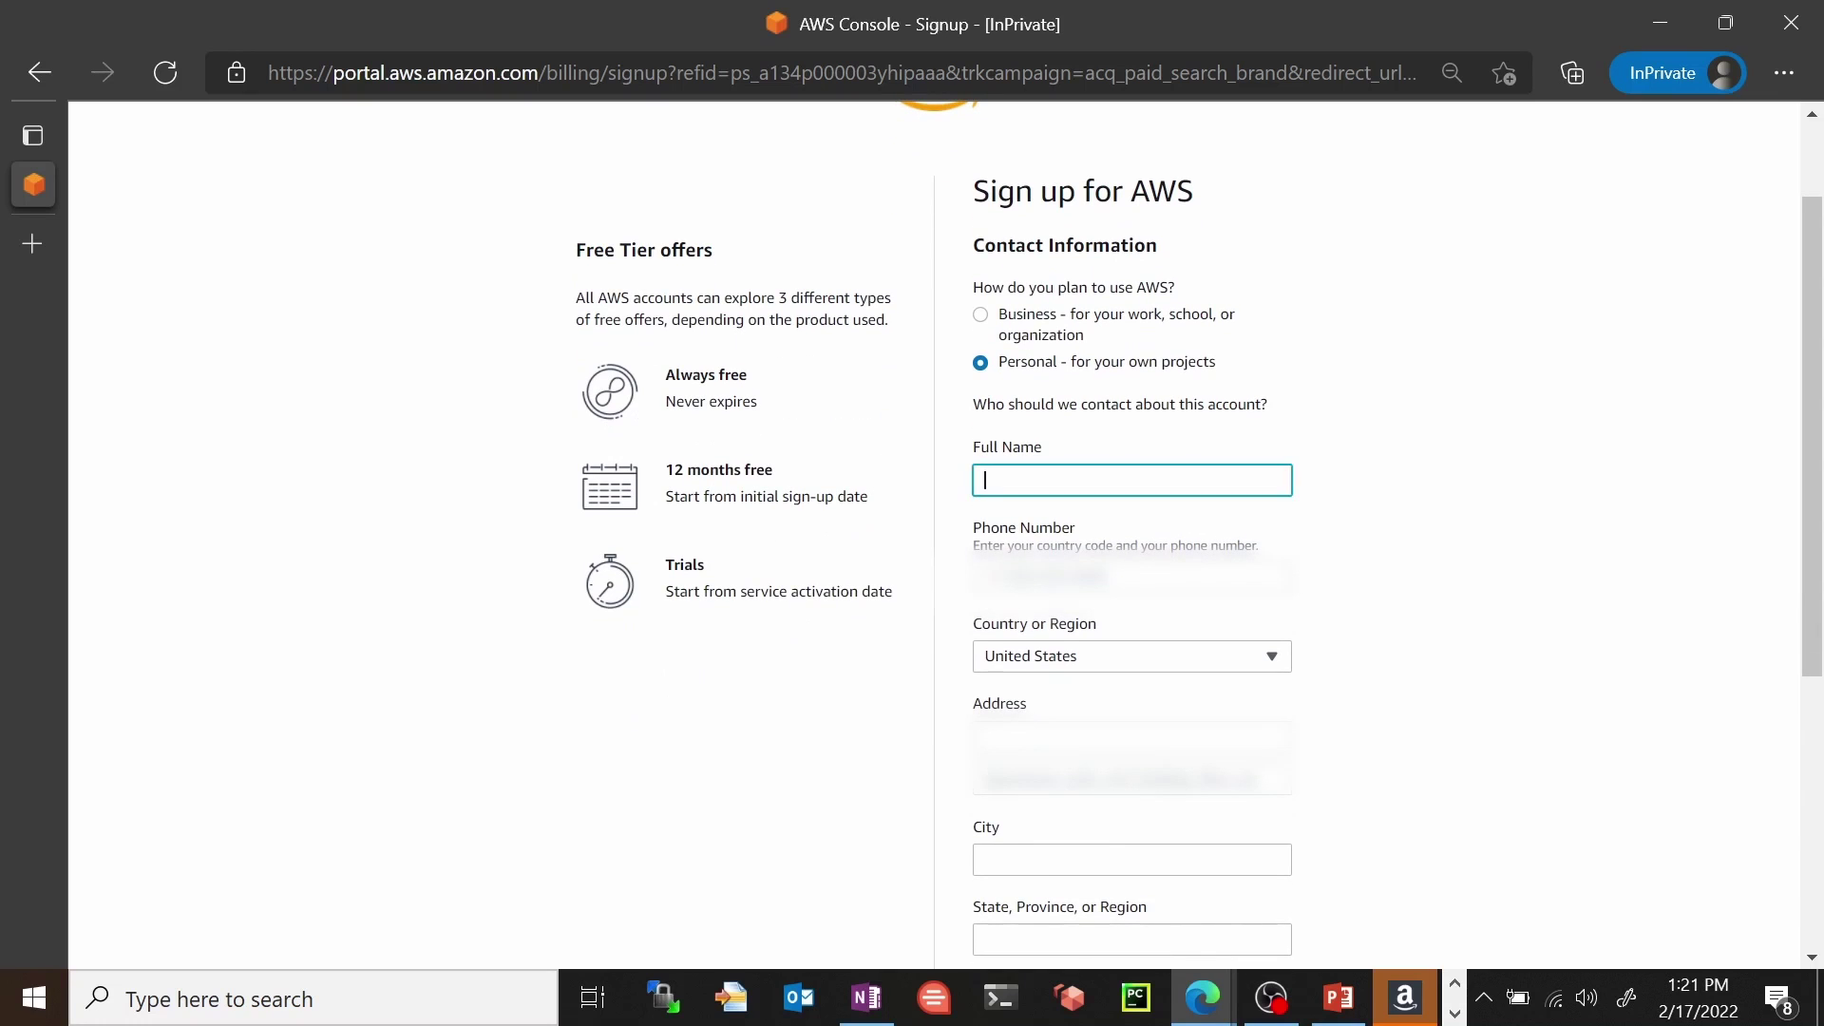
{"action": "type", "text": "AWS MATE"}
{"action": "key", "text": "Tab"}
{"action": "type", "text": "+"}
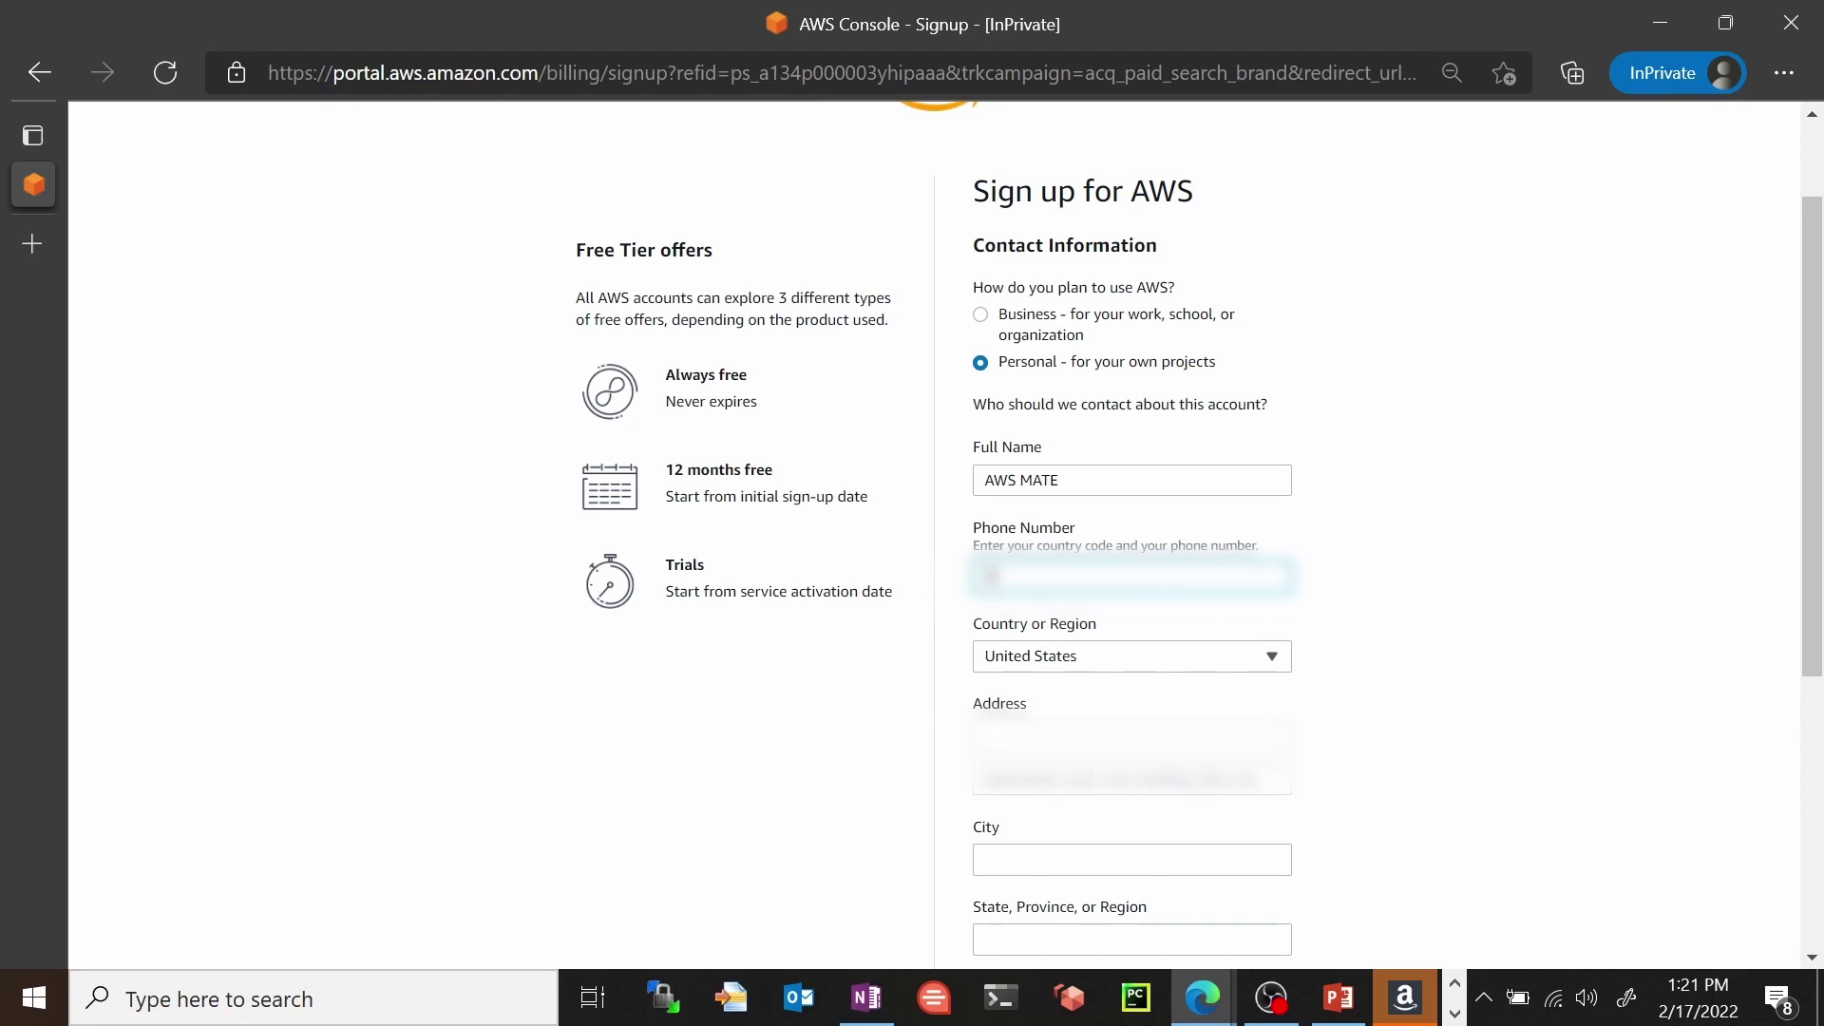
{"action": "type", "text": "155512345678"}
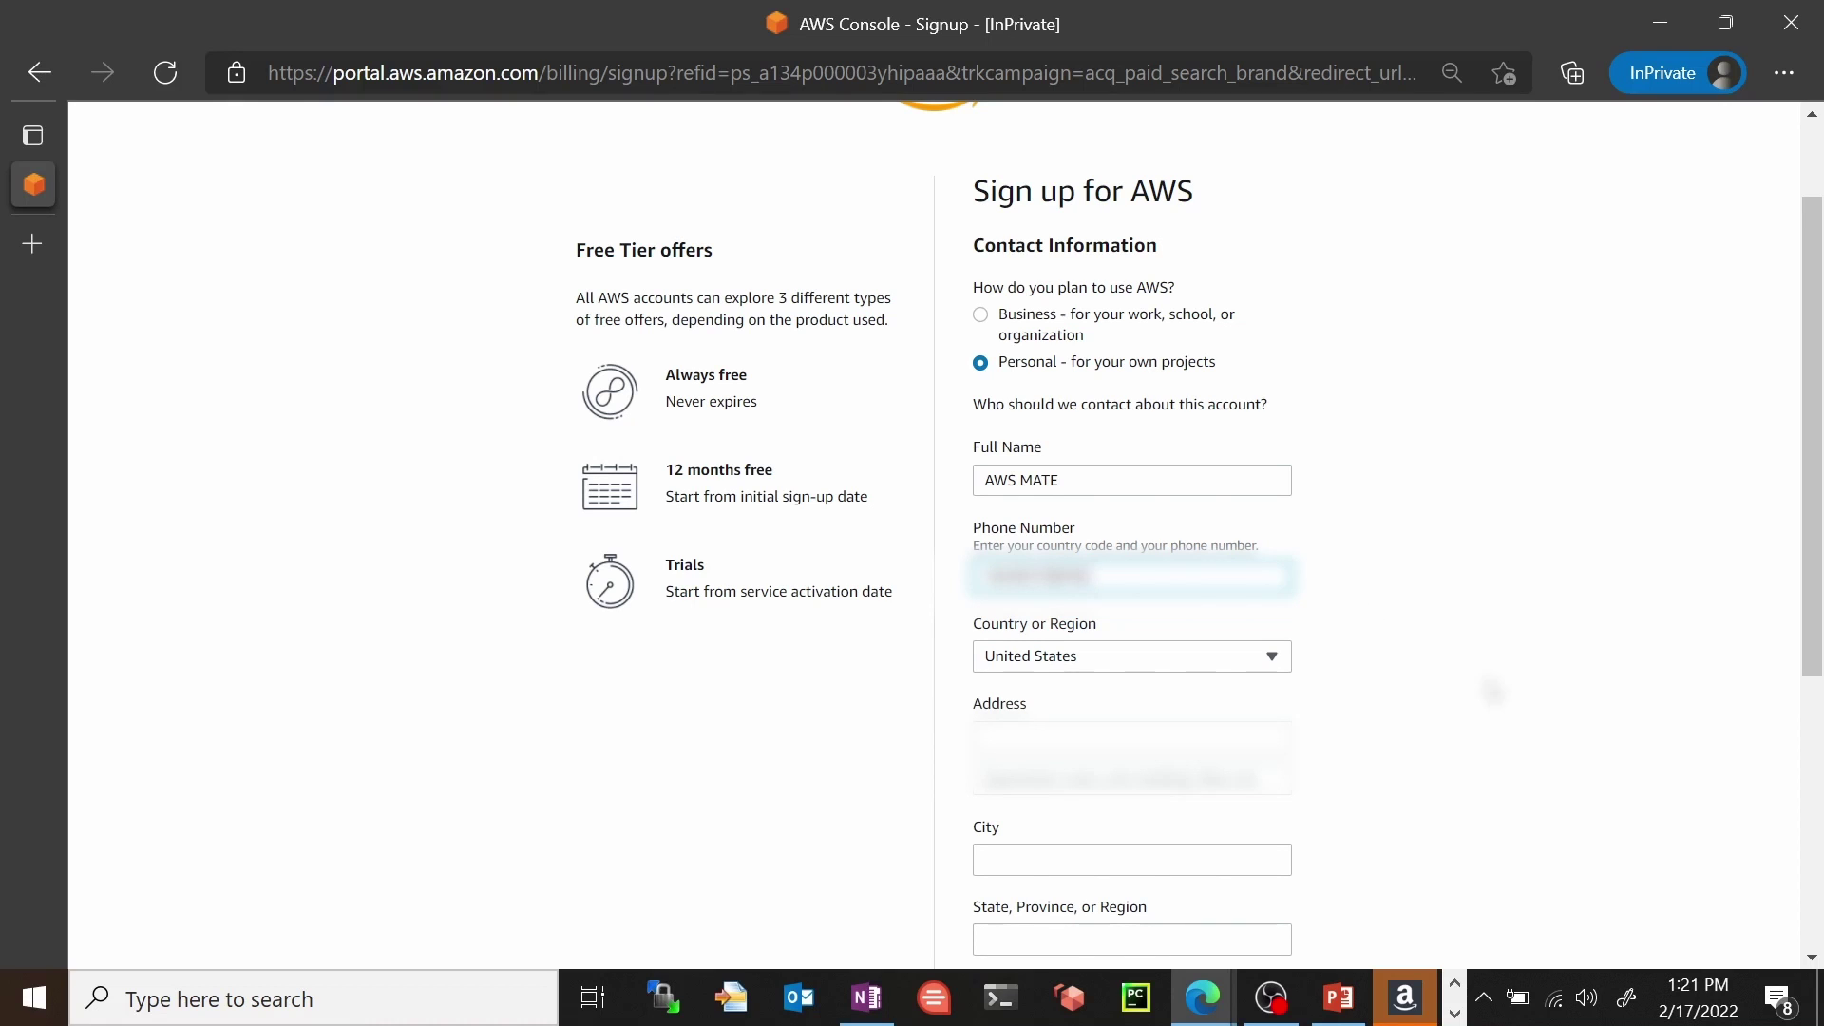
Set the country or region to Australia
{"action": "left_click", "coordinate": [1141, 671]}
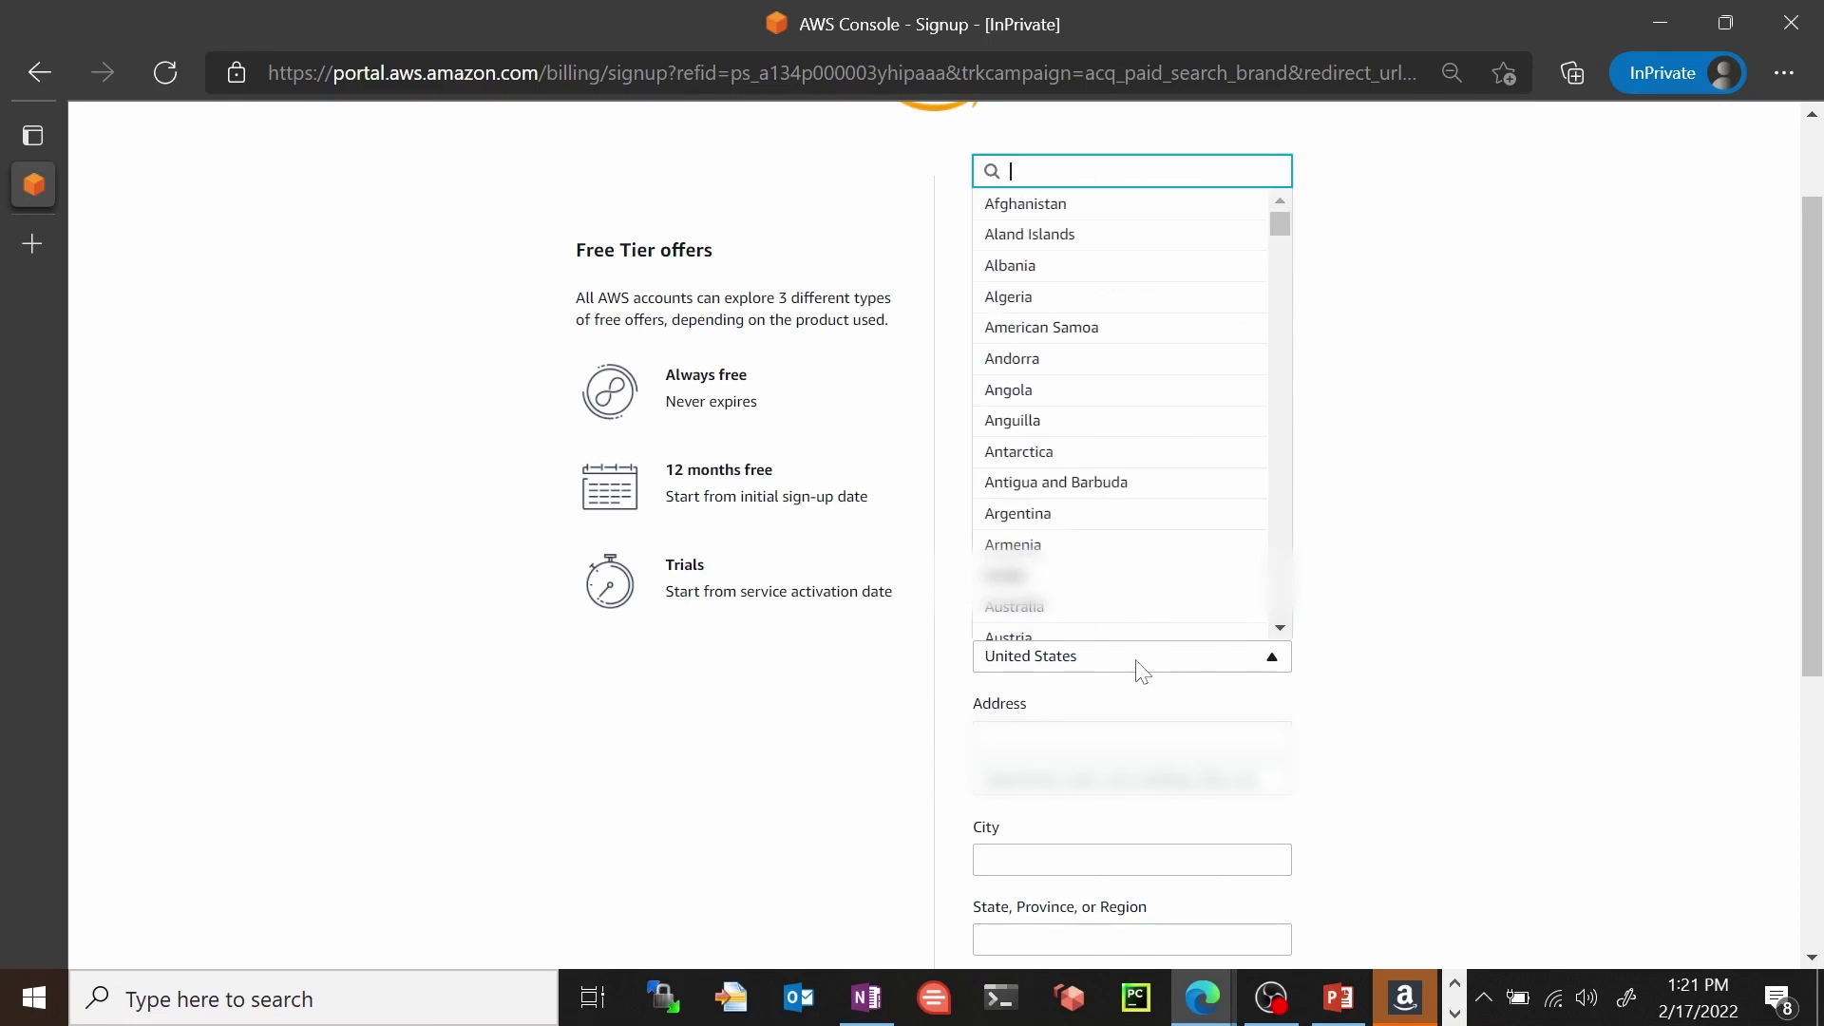
{"action": "type", "text": "aus"}
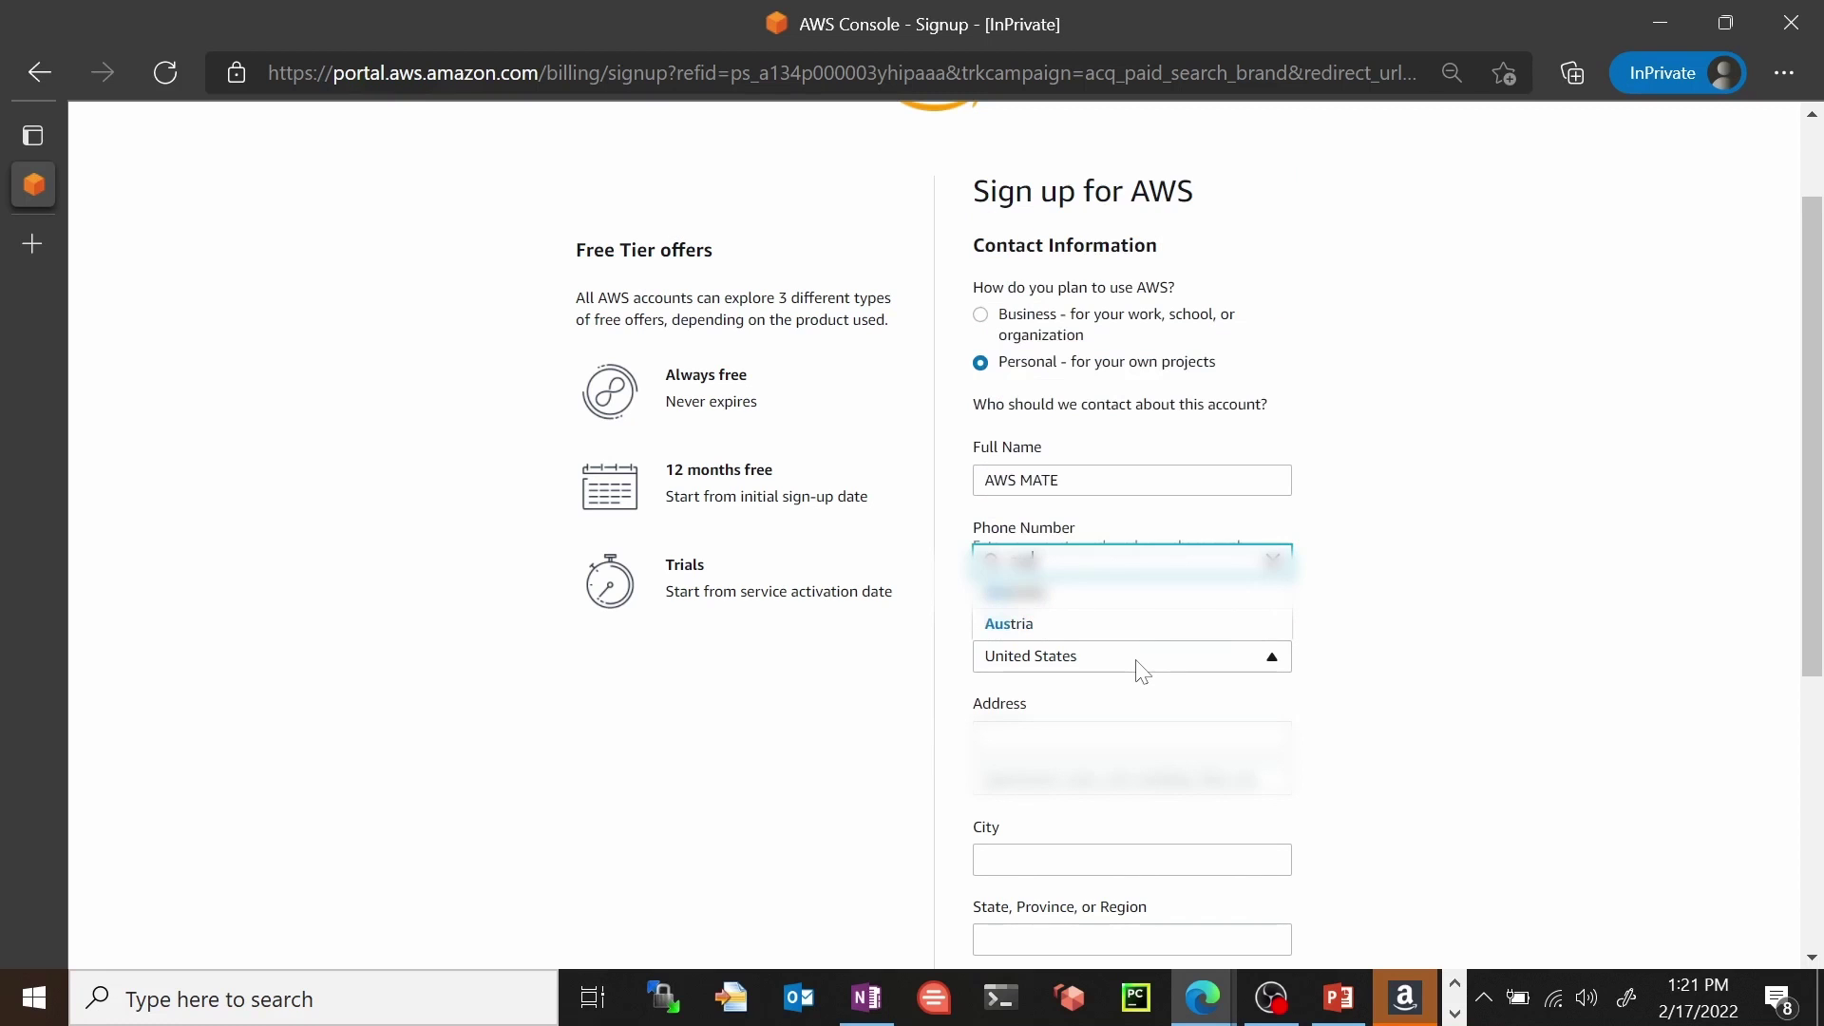
{"action": "left_click", "coordinate": [1036, 593]}
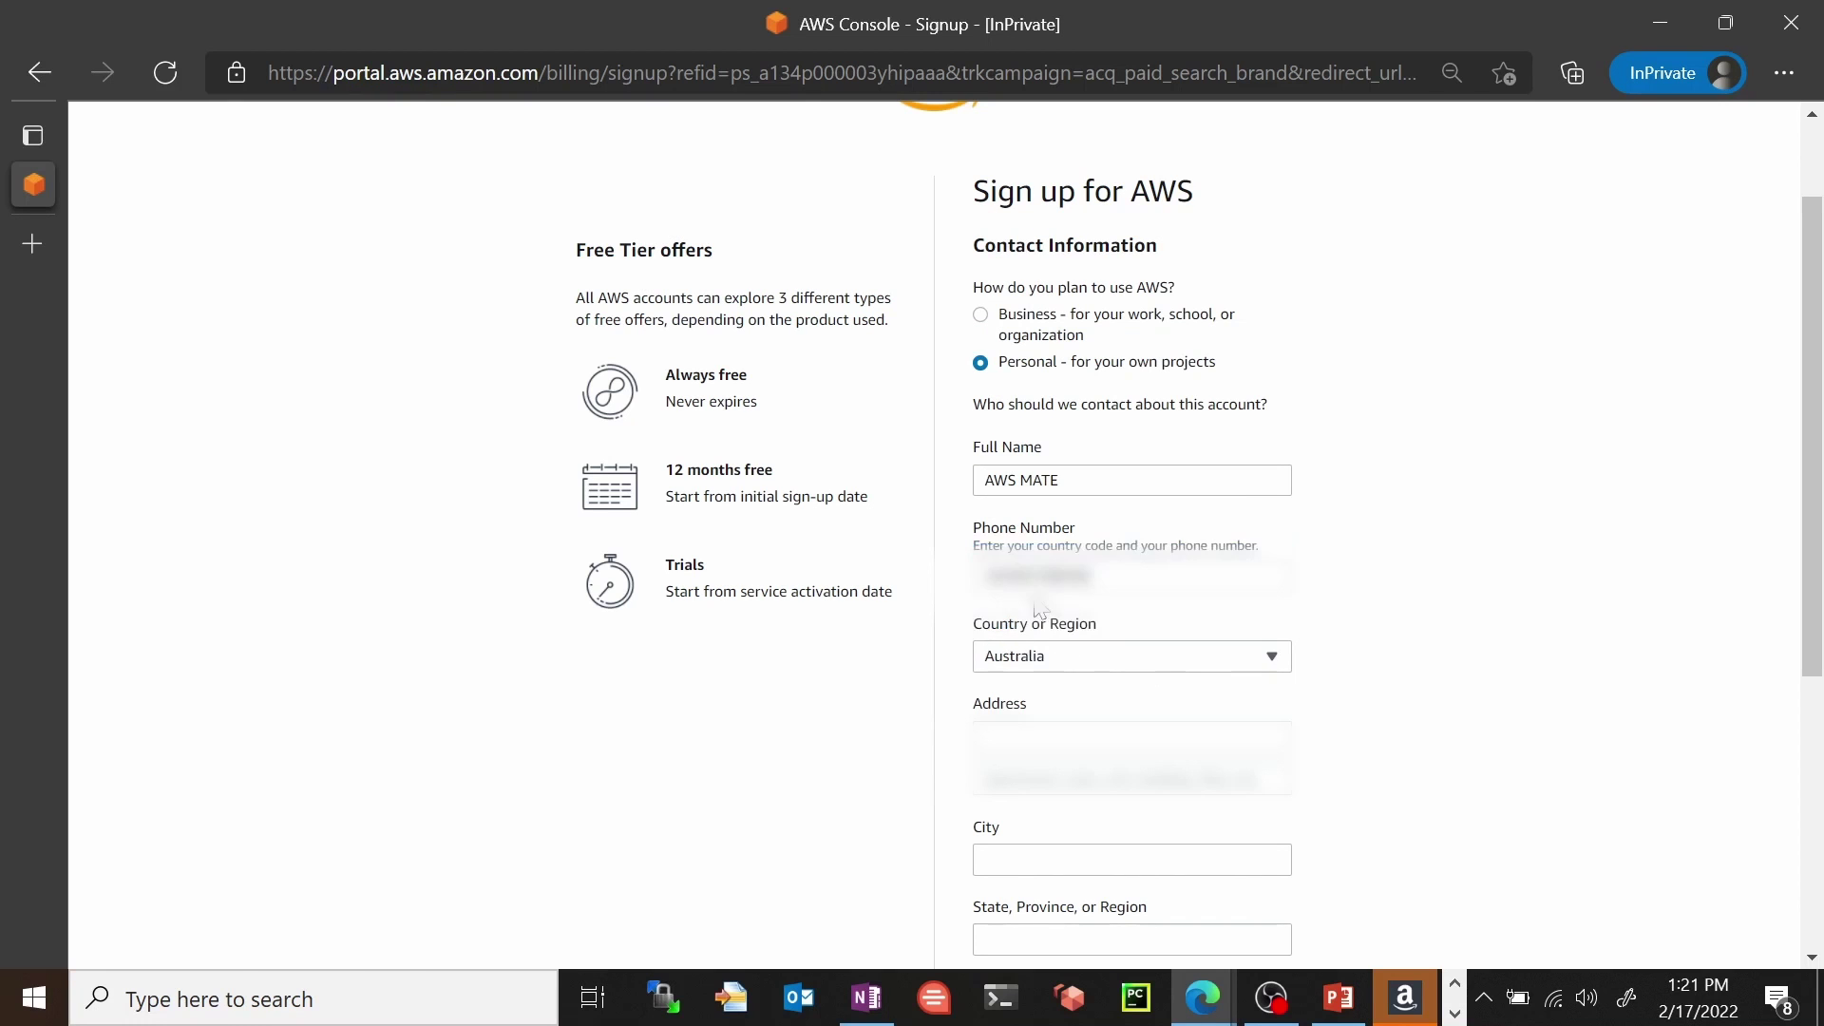
{"action": "scroll", "coordinate": [1433, 725], "scroll_direction": "down", "scroll_amount": 3}
{"action": "left_click", "coordinate": [1123, 410]}
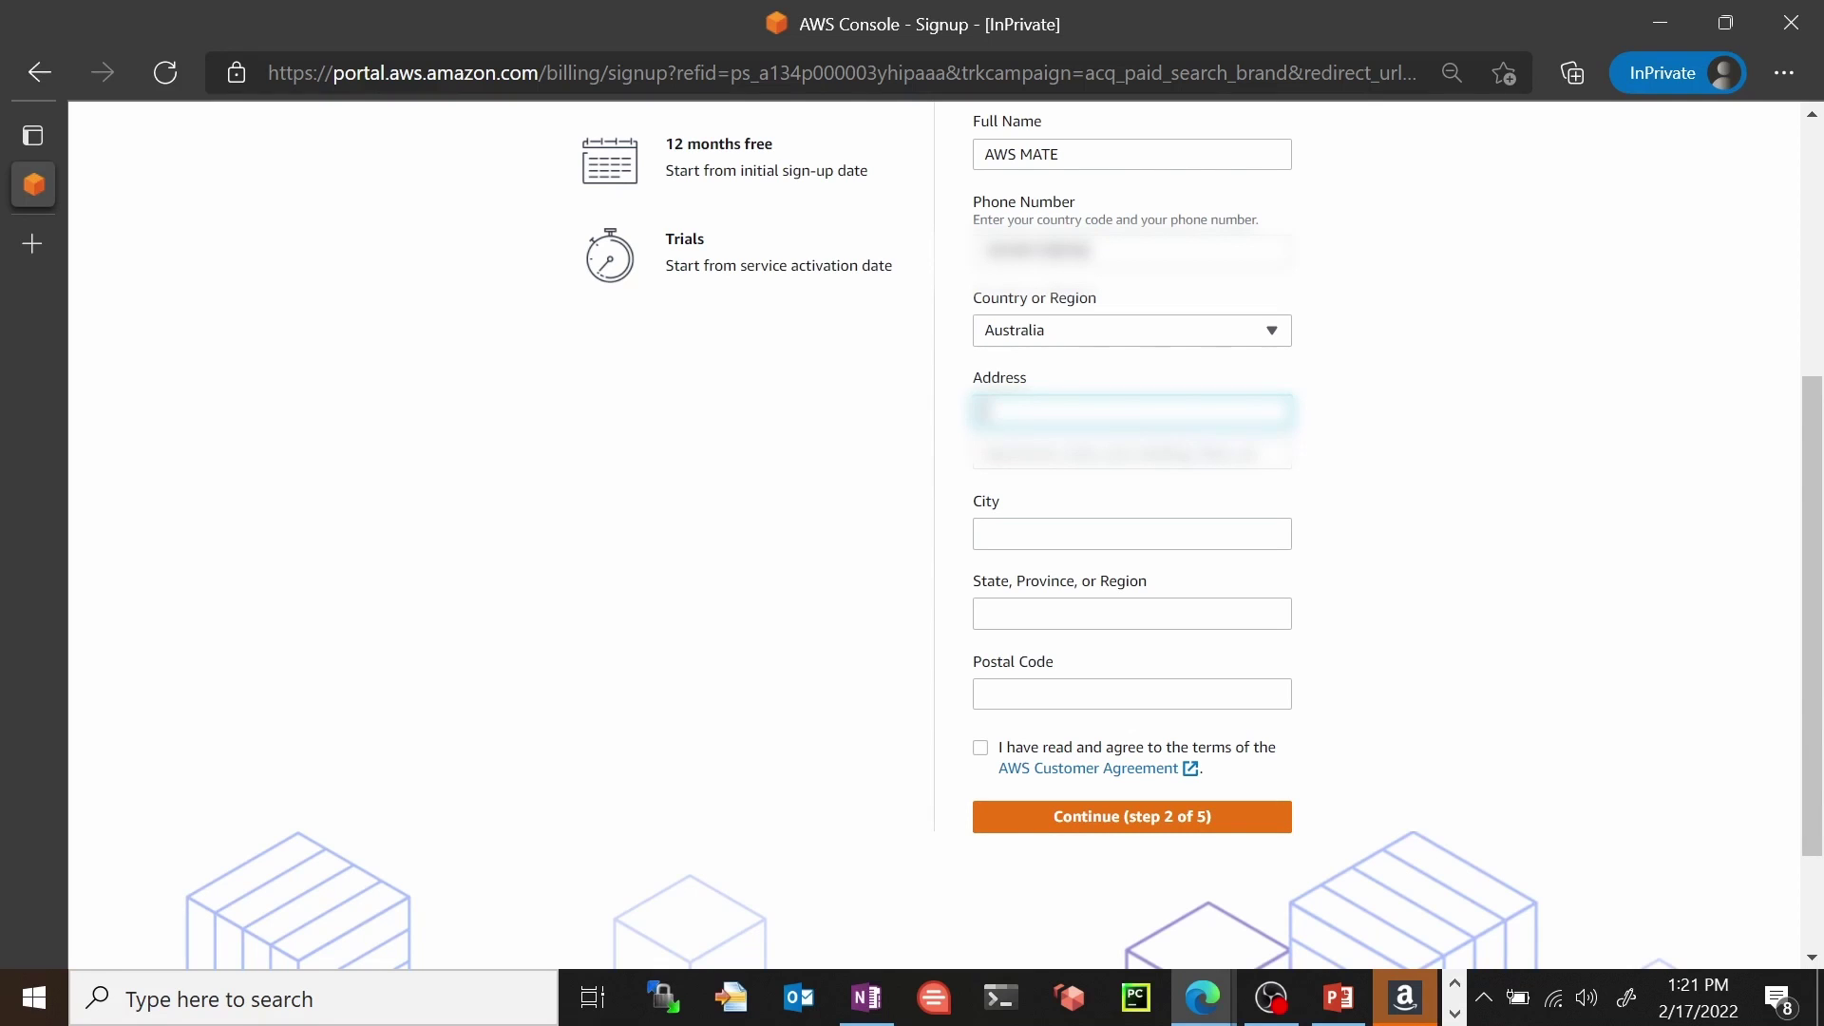
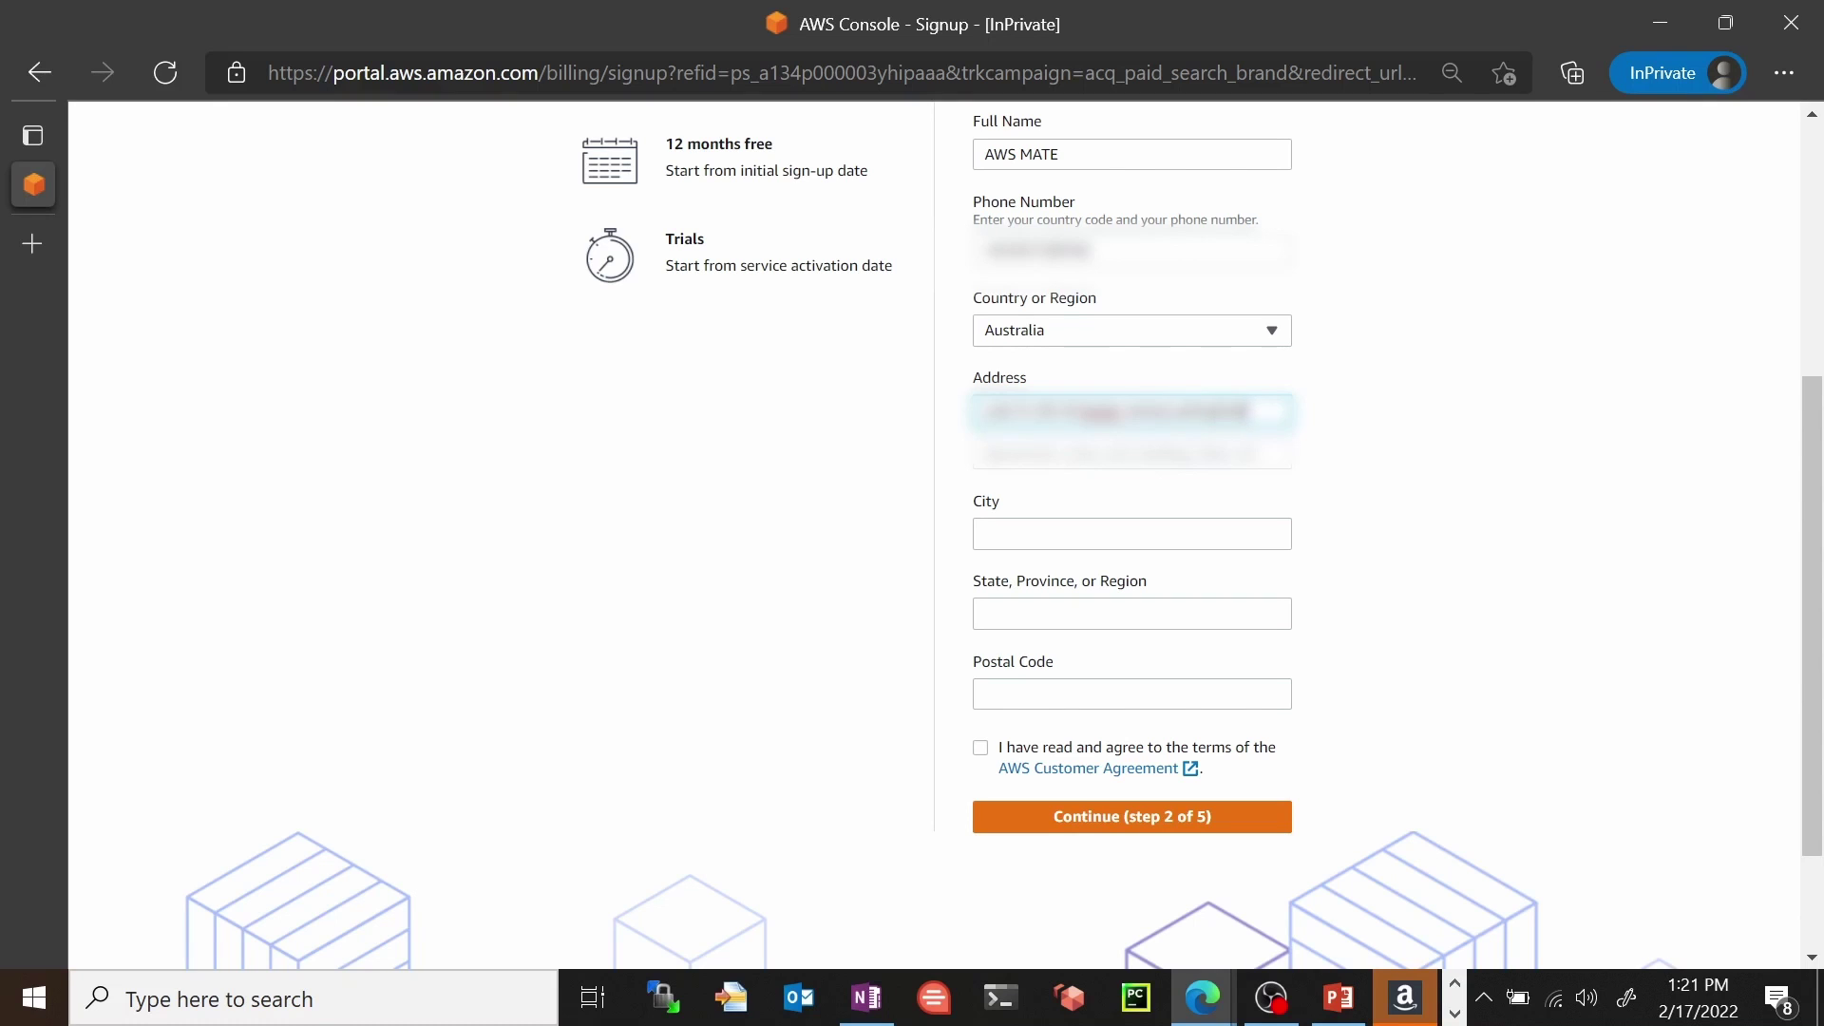
Fill in the contact's street address, city and state
{"action": "key", "text": "Tab"}
{"action": "key", "text": "Tab"}
{"action": "type", "text": "SYDN"}
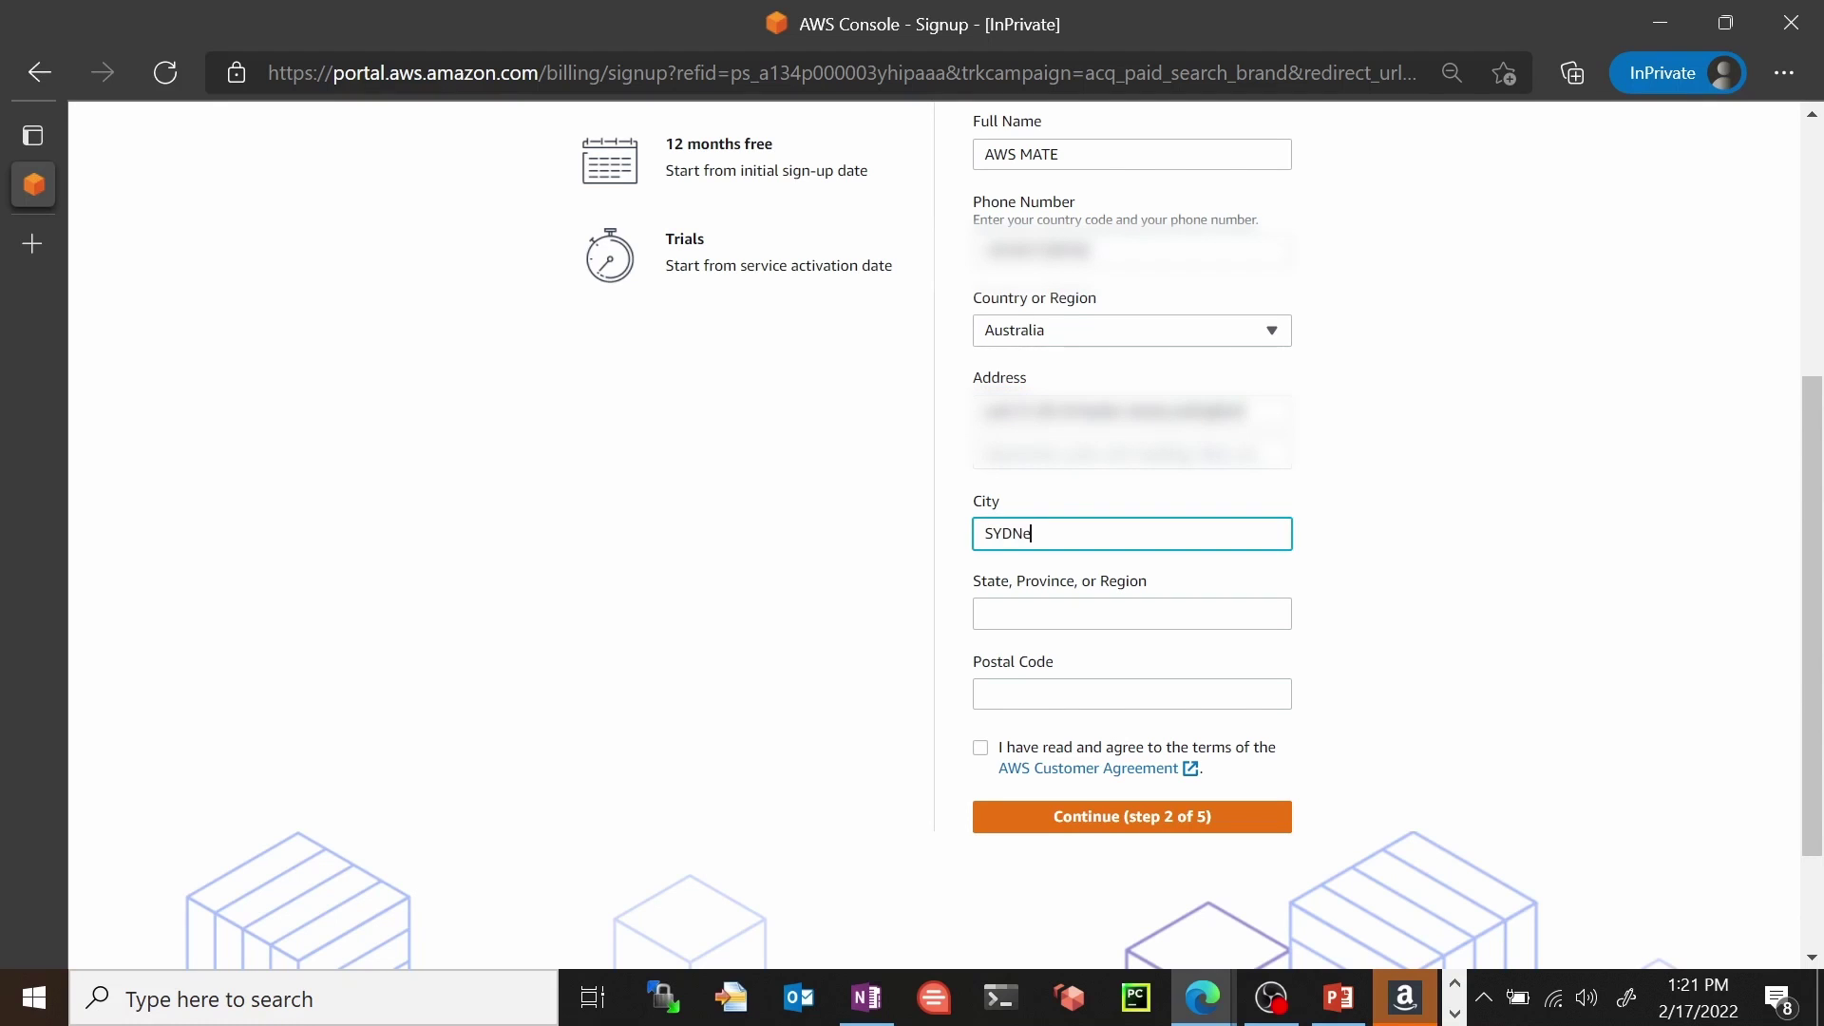
{"action": "key", "text": "BackSpace"}
{"action": "key", "text": "BackSpace"}
{"action": "type", "text": "ydney"}
{"action": "key", "text": "Tab"}
{"action": "type", "text": "NSW"}
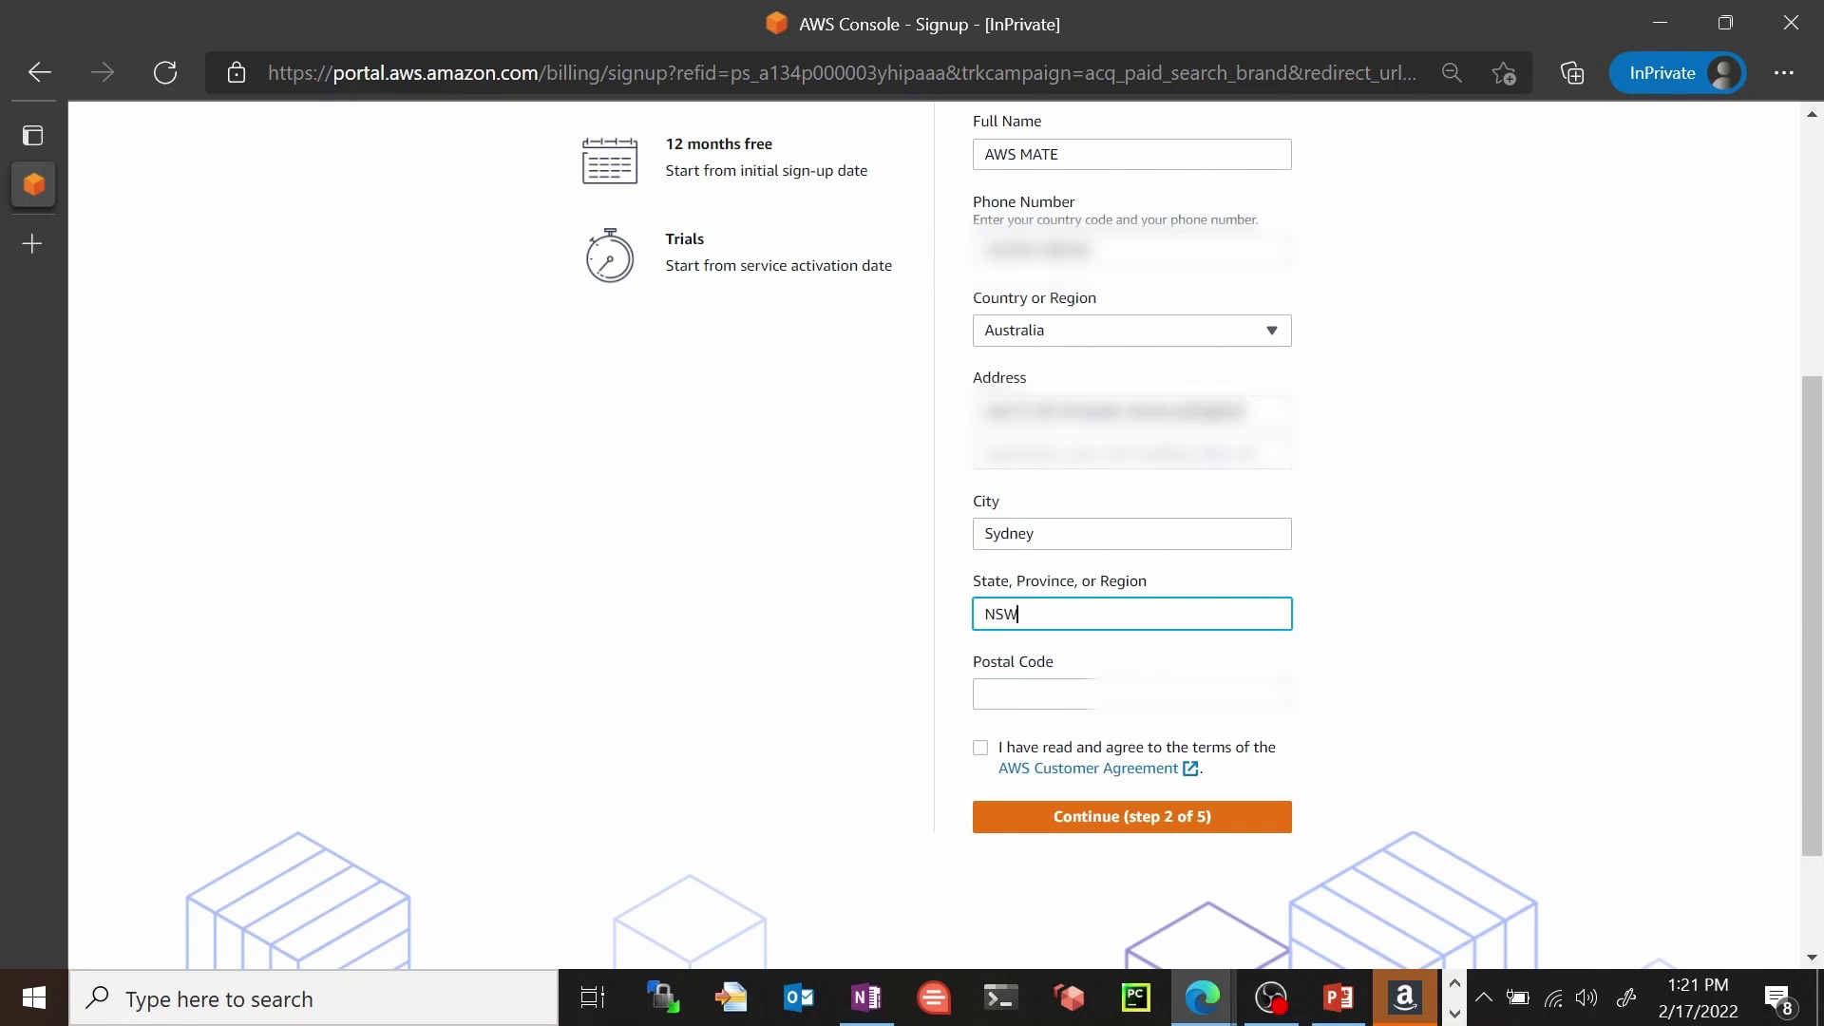
Enter the postal code, accept the AWS Customer Agreement and continue to billing
{"action": "key", "text": "Tab"}
{"action": "type", "text": "2000"}
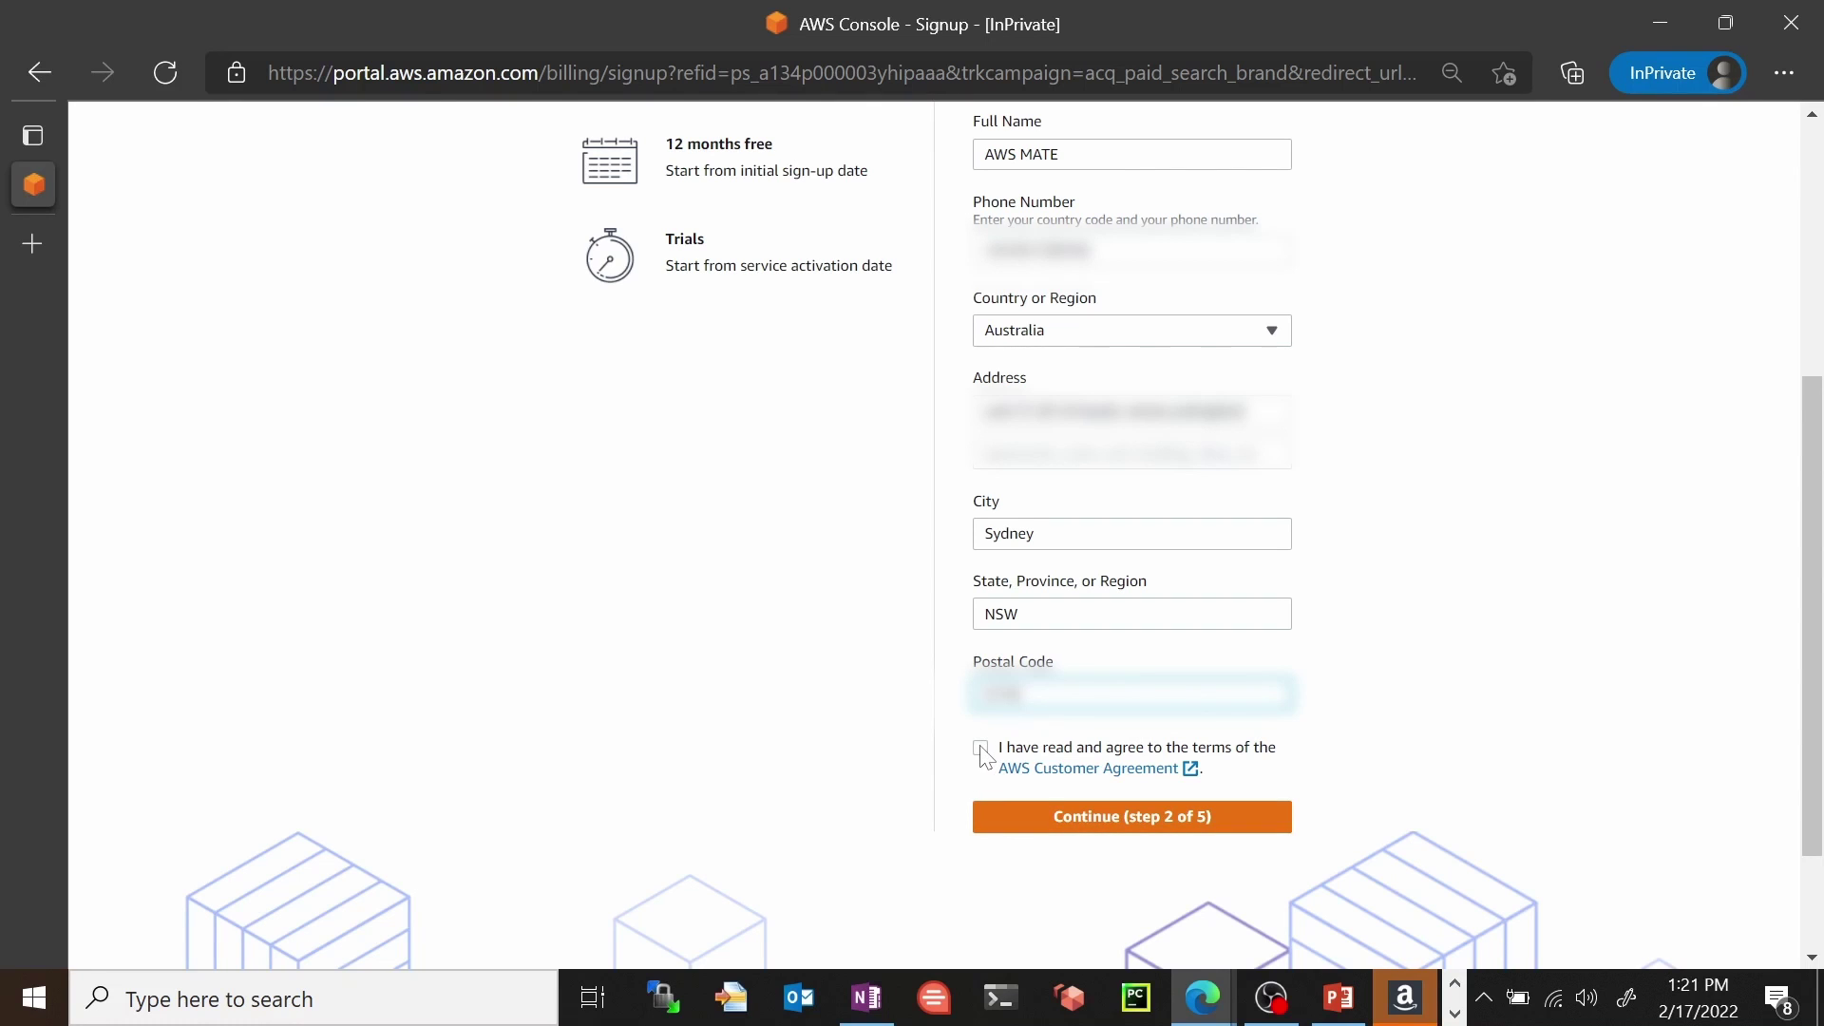
{"action": "left_click", "coordinate": [982, 749]}
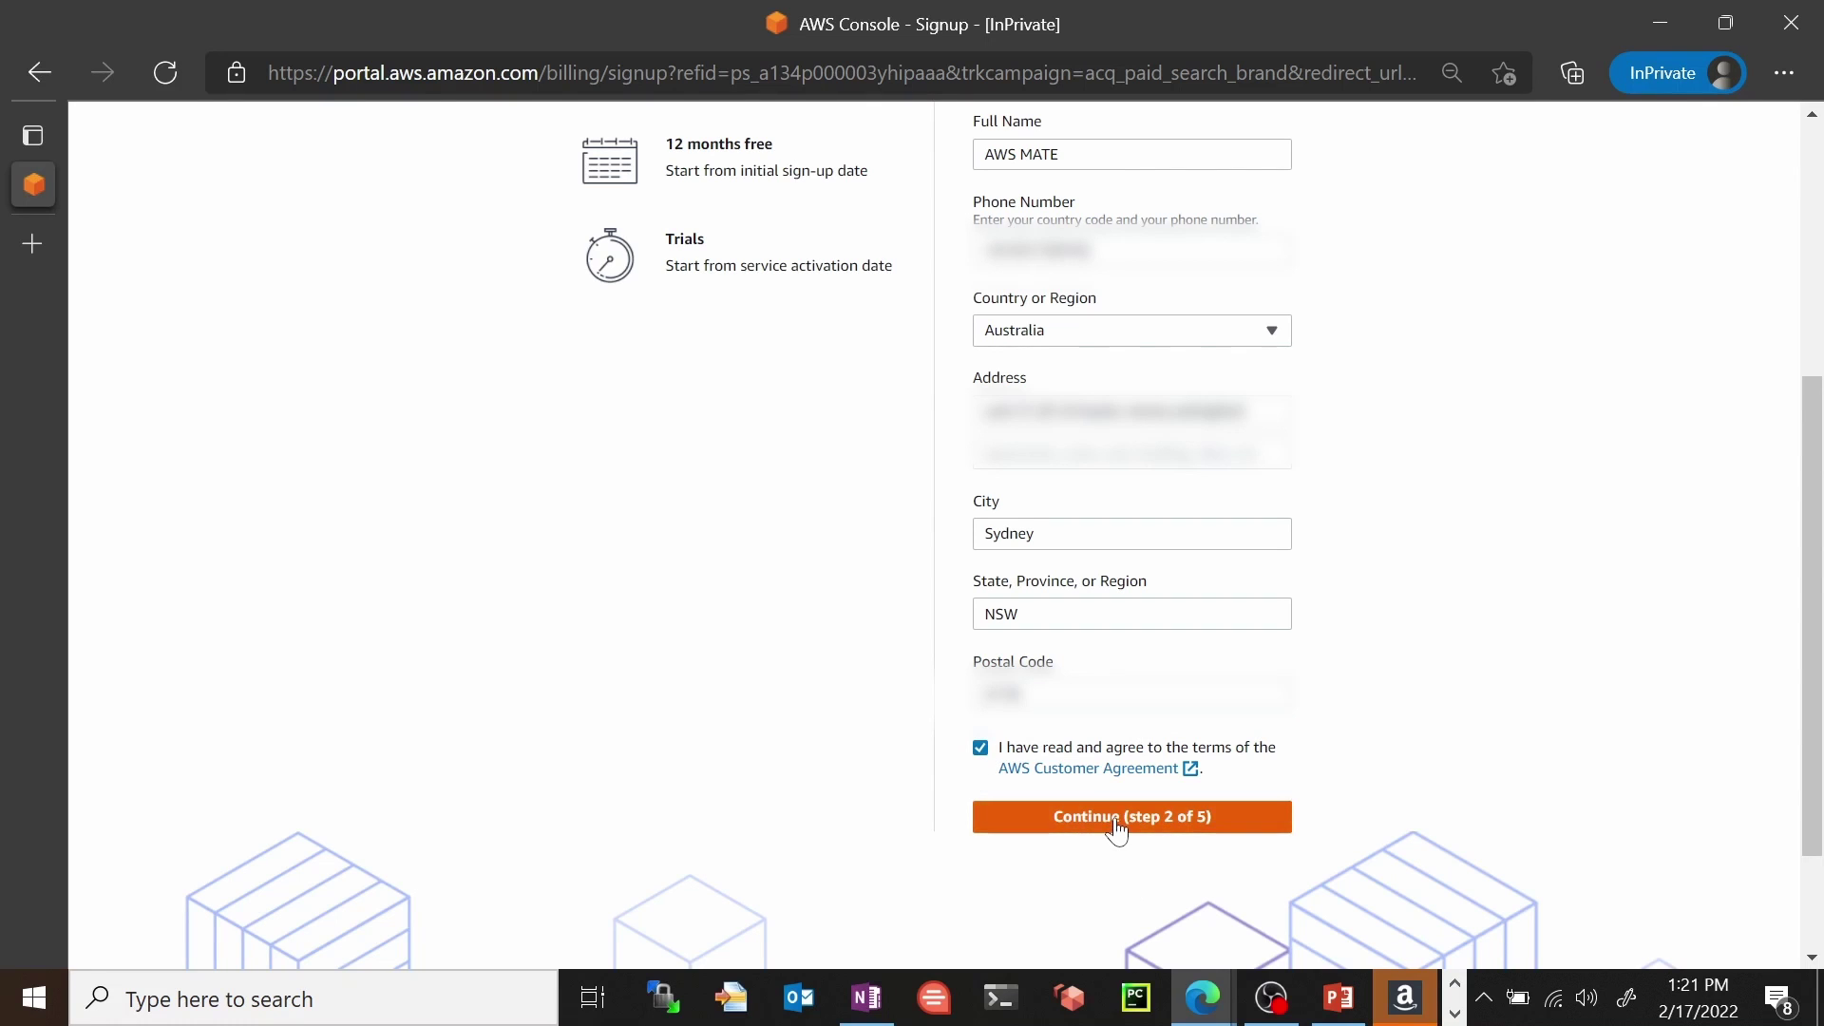
{"action": "left_click", "coordinate": [1117, 829]}
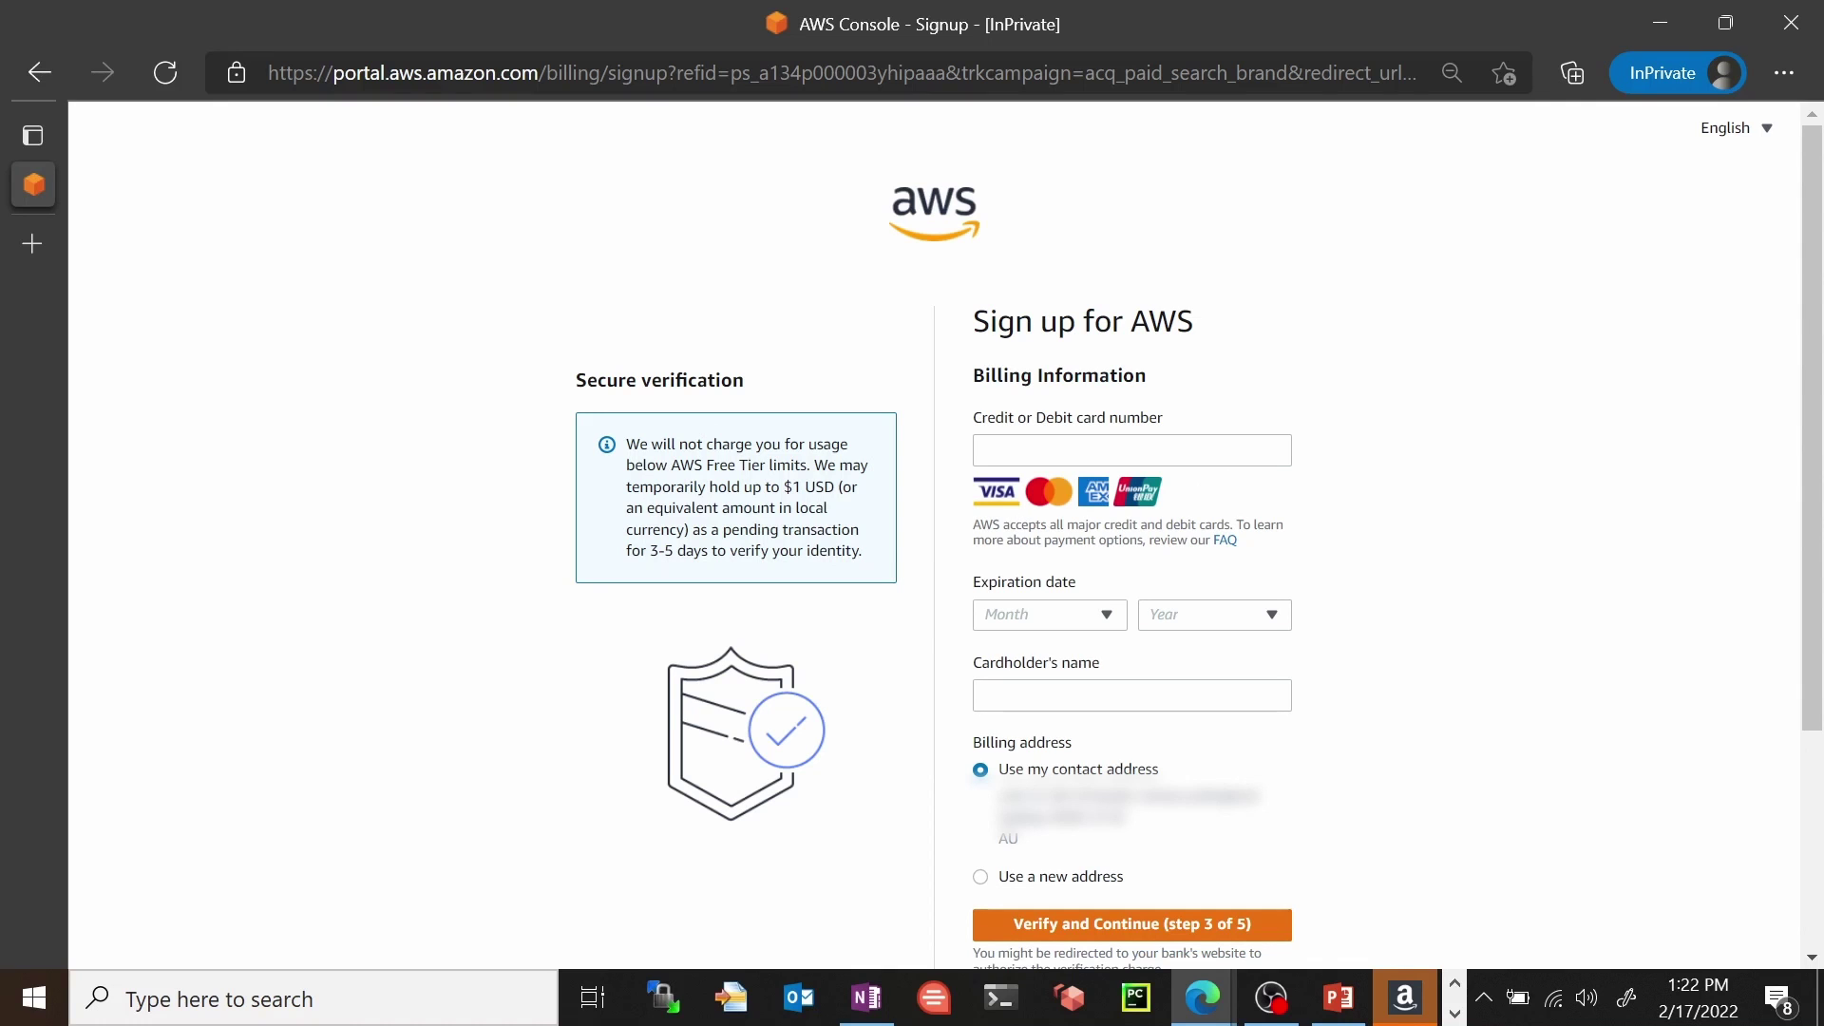
Submit the credit card billing details with Verify and Continue to reach identity confirmation
{"action": "left_click_drag", "start_coordinate": [866, 566], "coordinate": [629, 456]}
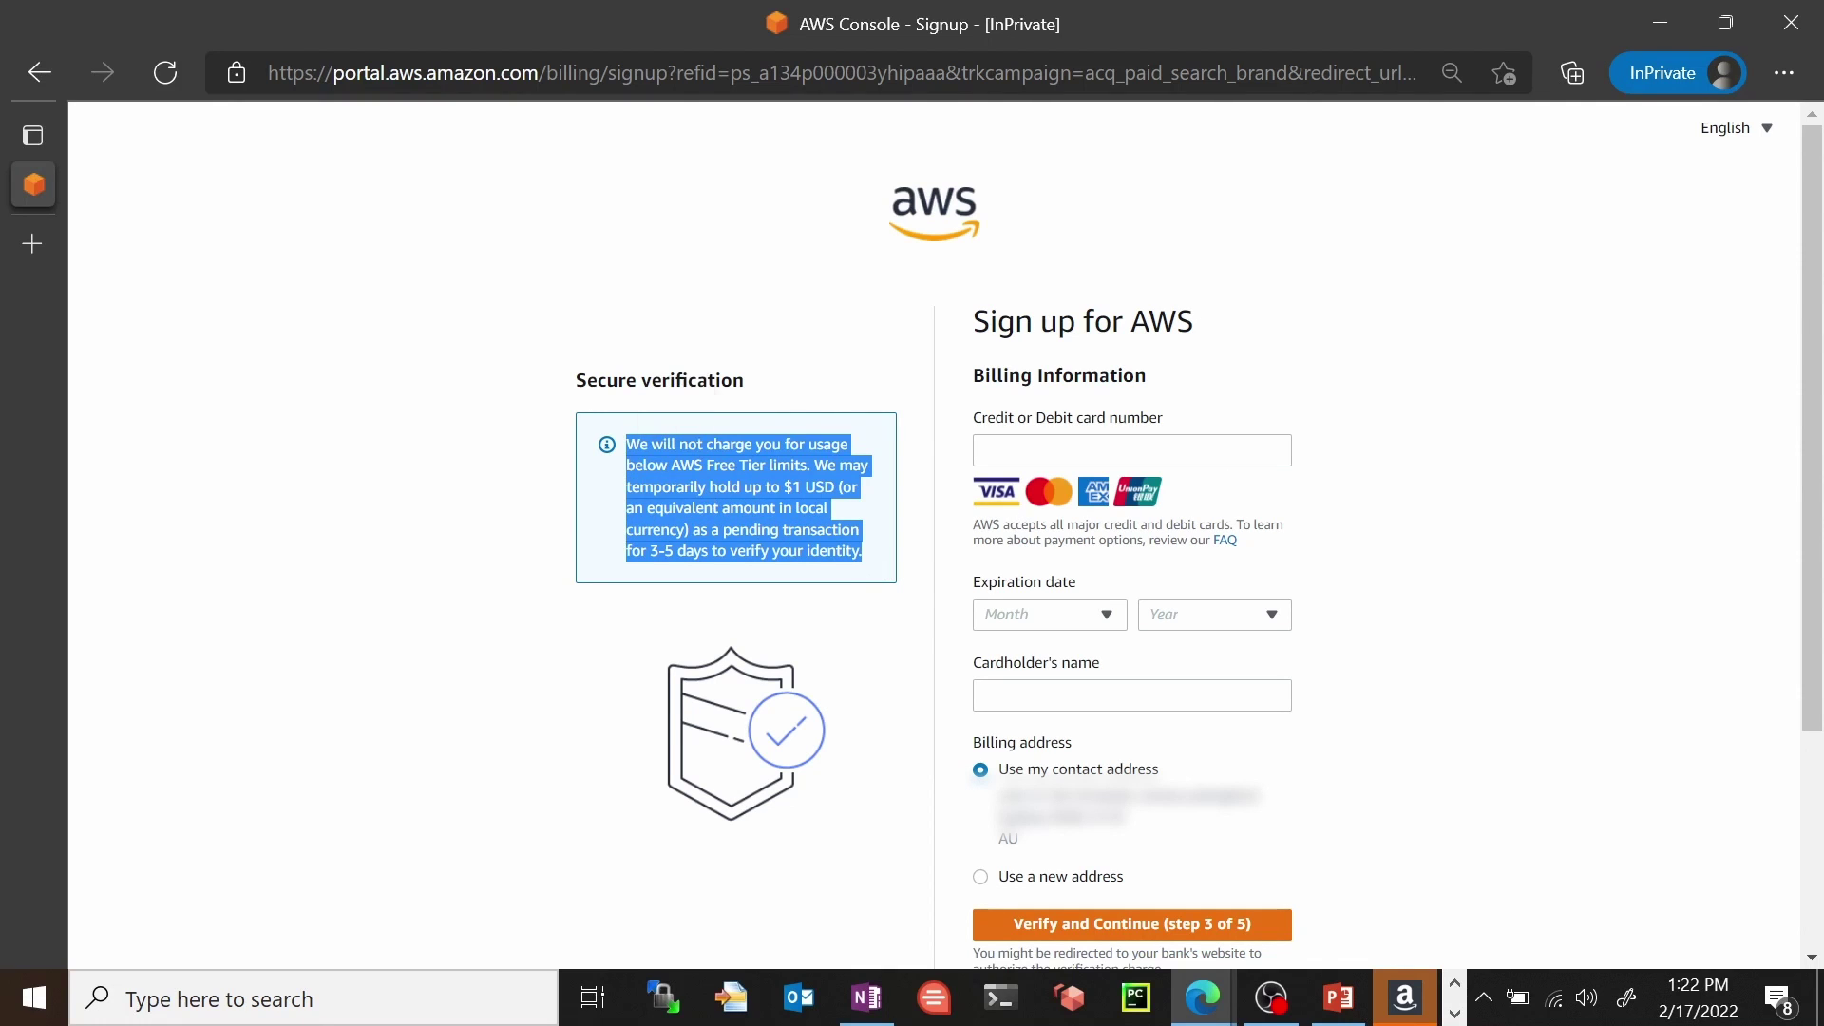
{"action": "left_click", "coordinate": [870, 560]}
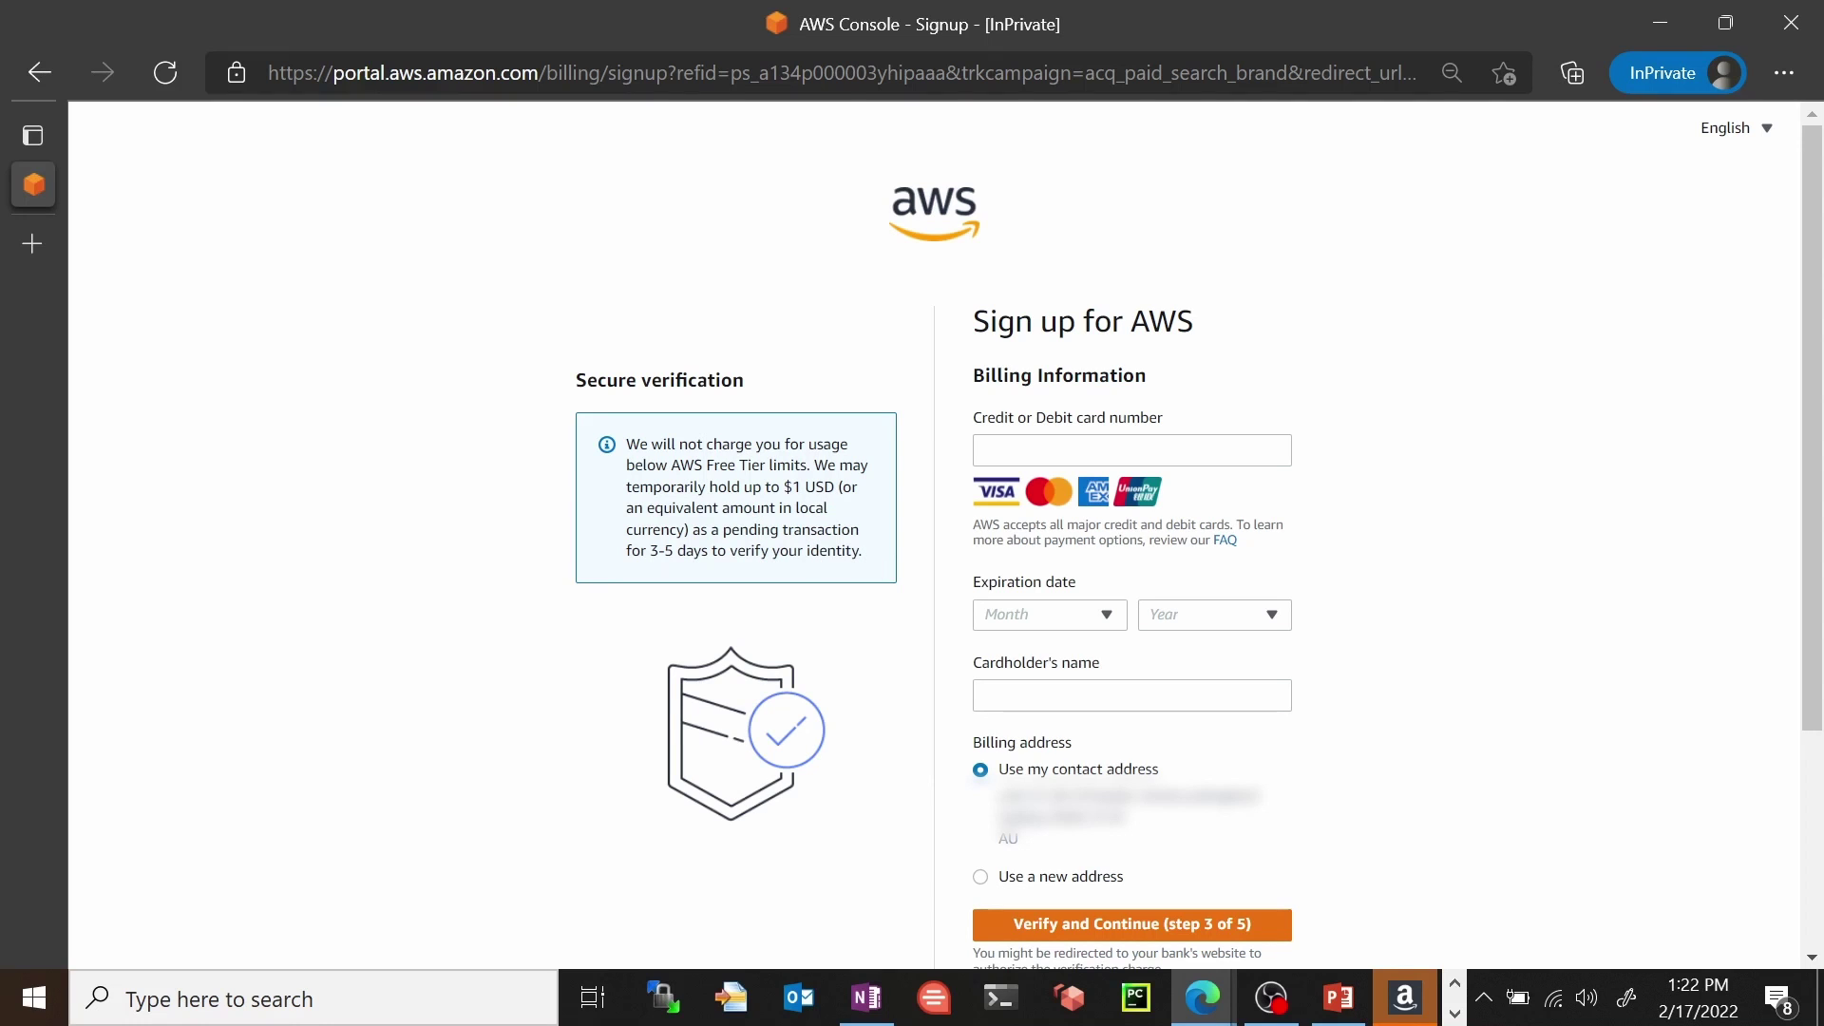
{"action": "scroll", "coordinate": [1586, 537], "scroll_direction": "down", "scroll_amount": 1}
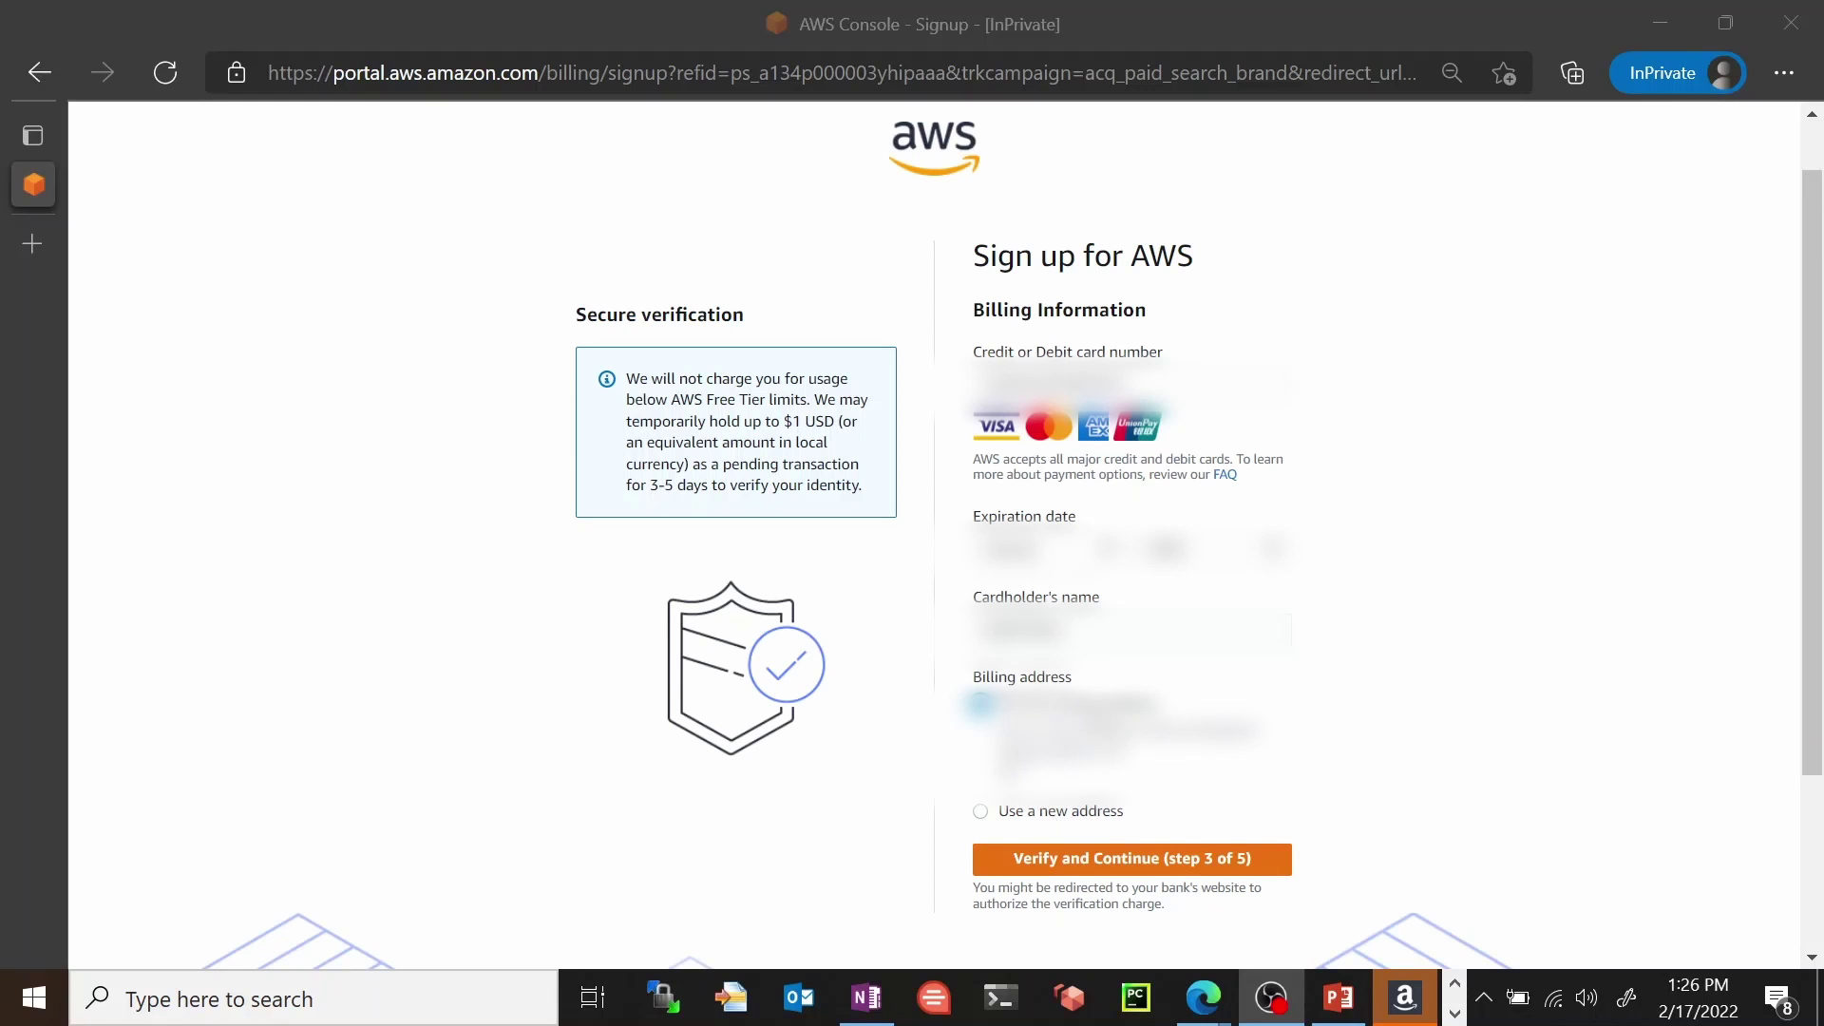
{"action": "left_click", "coordinate": [1108, 864]}
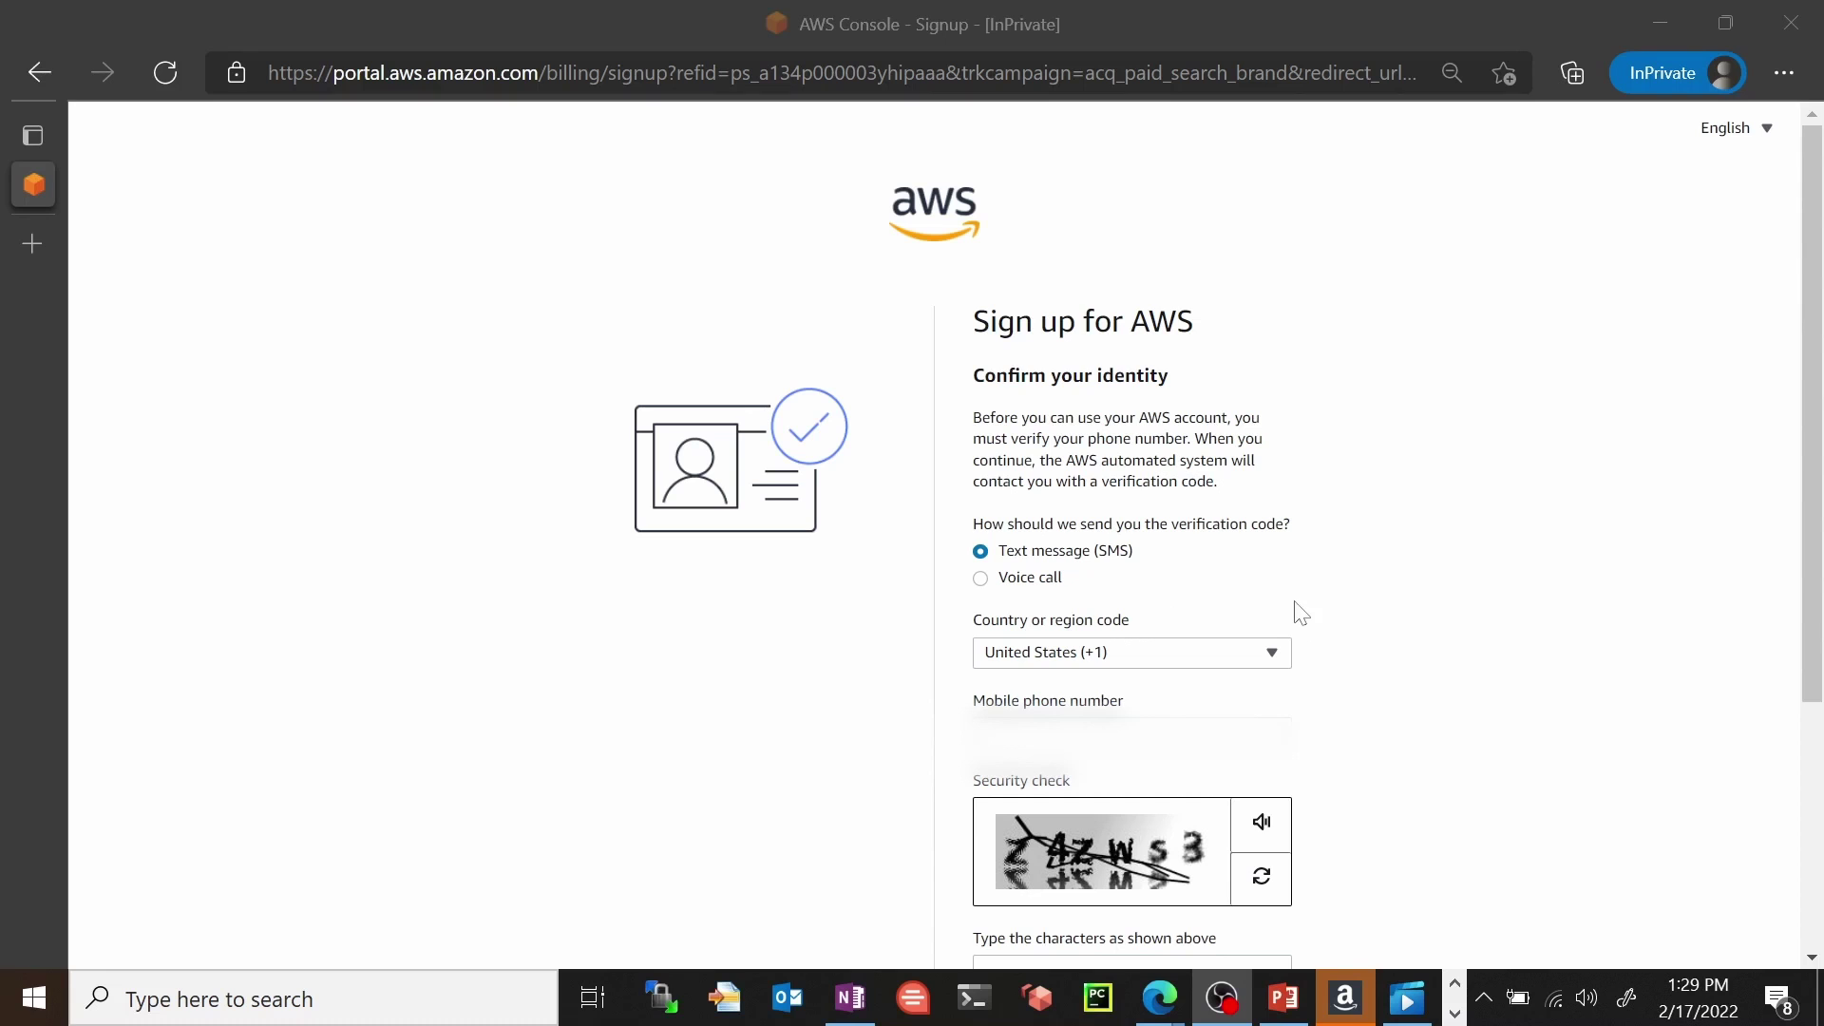
Set the phone calling code to Australia (+61) and complete the mobile number
{"action": "left_click", "coordinate": [1054, 661]}
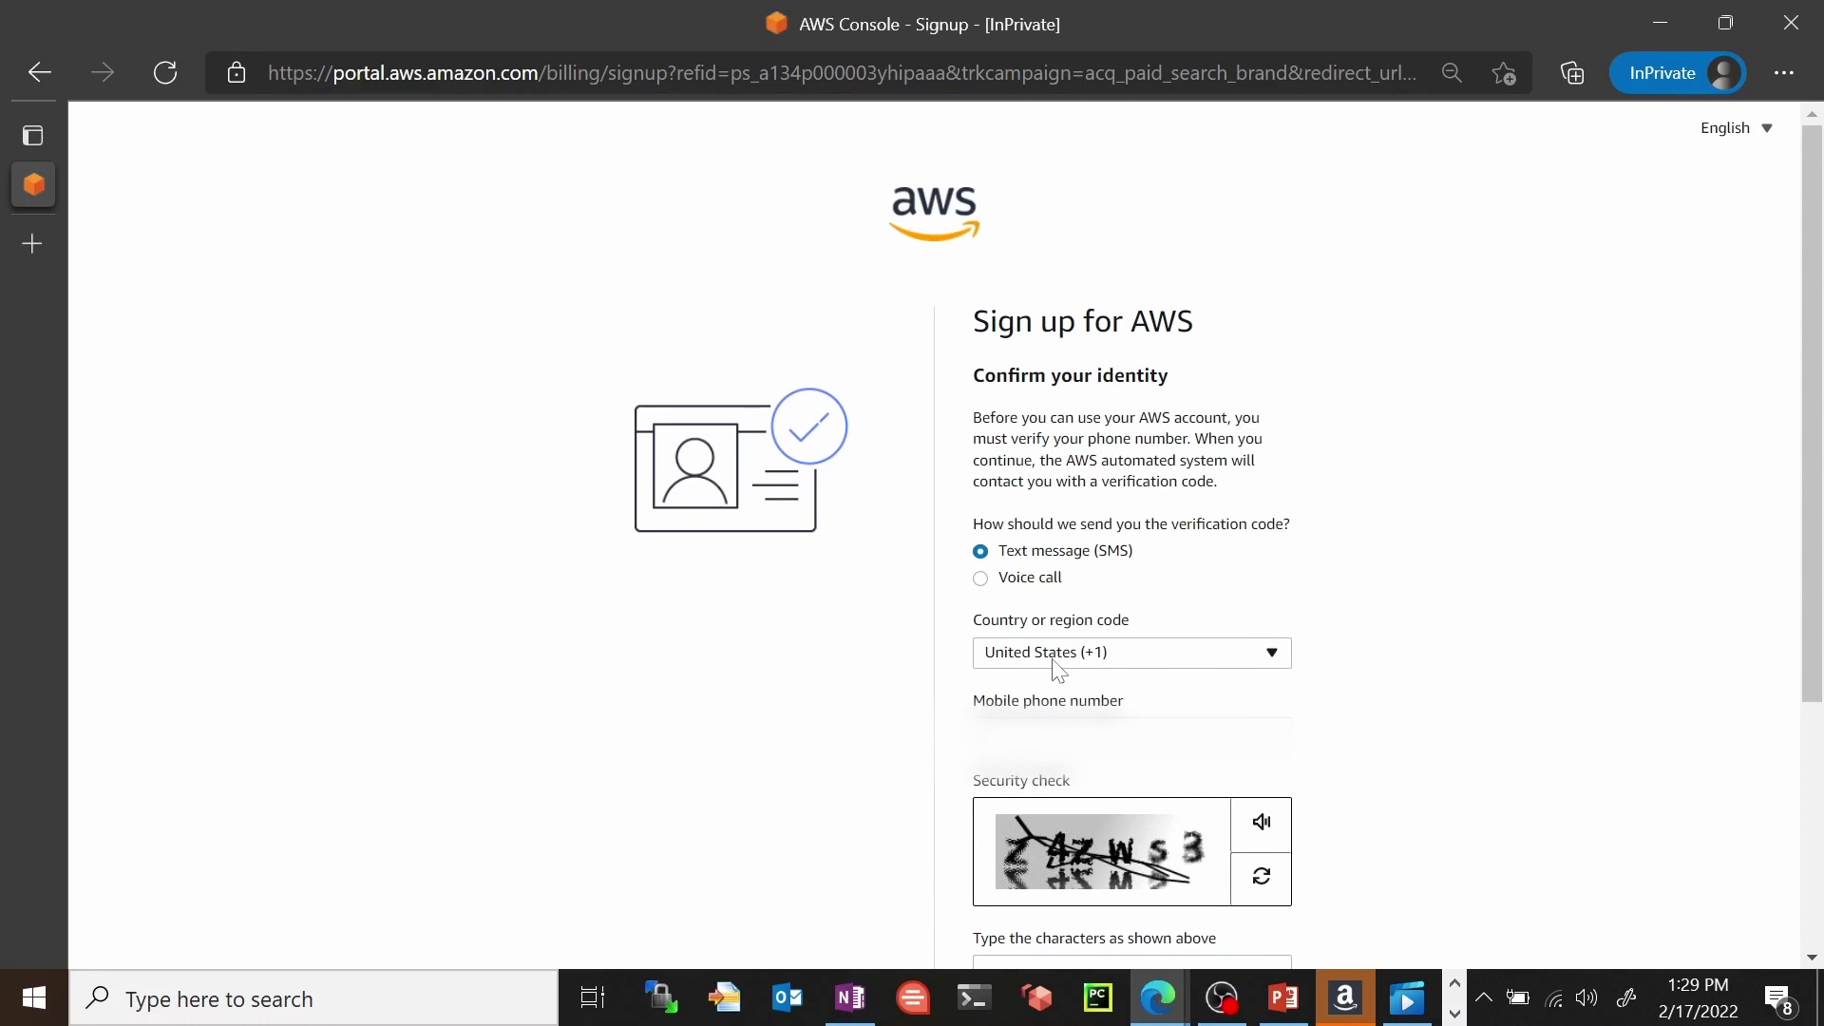
{"action": "type", "text": "aus"}
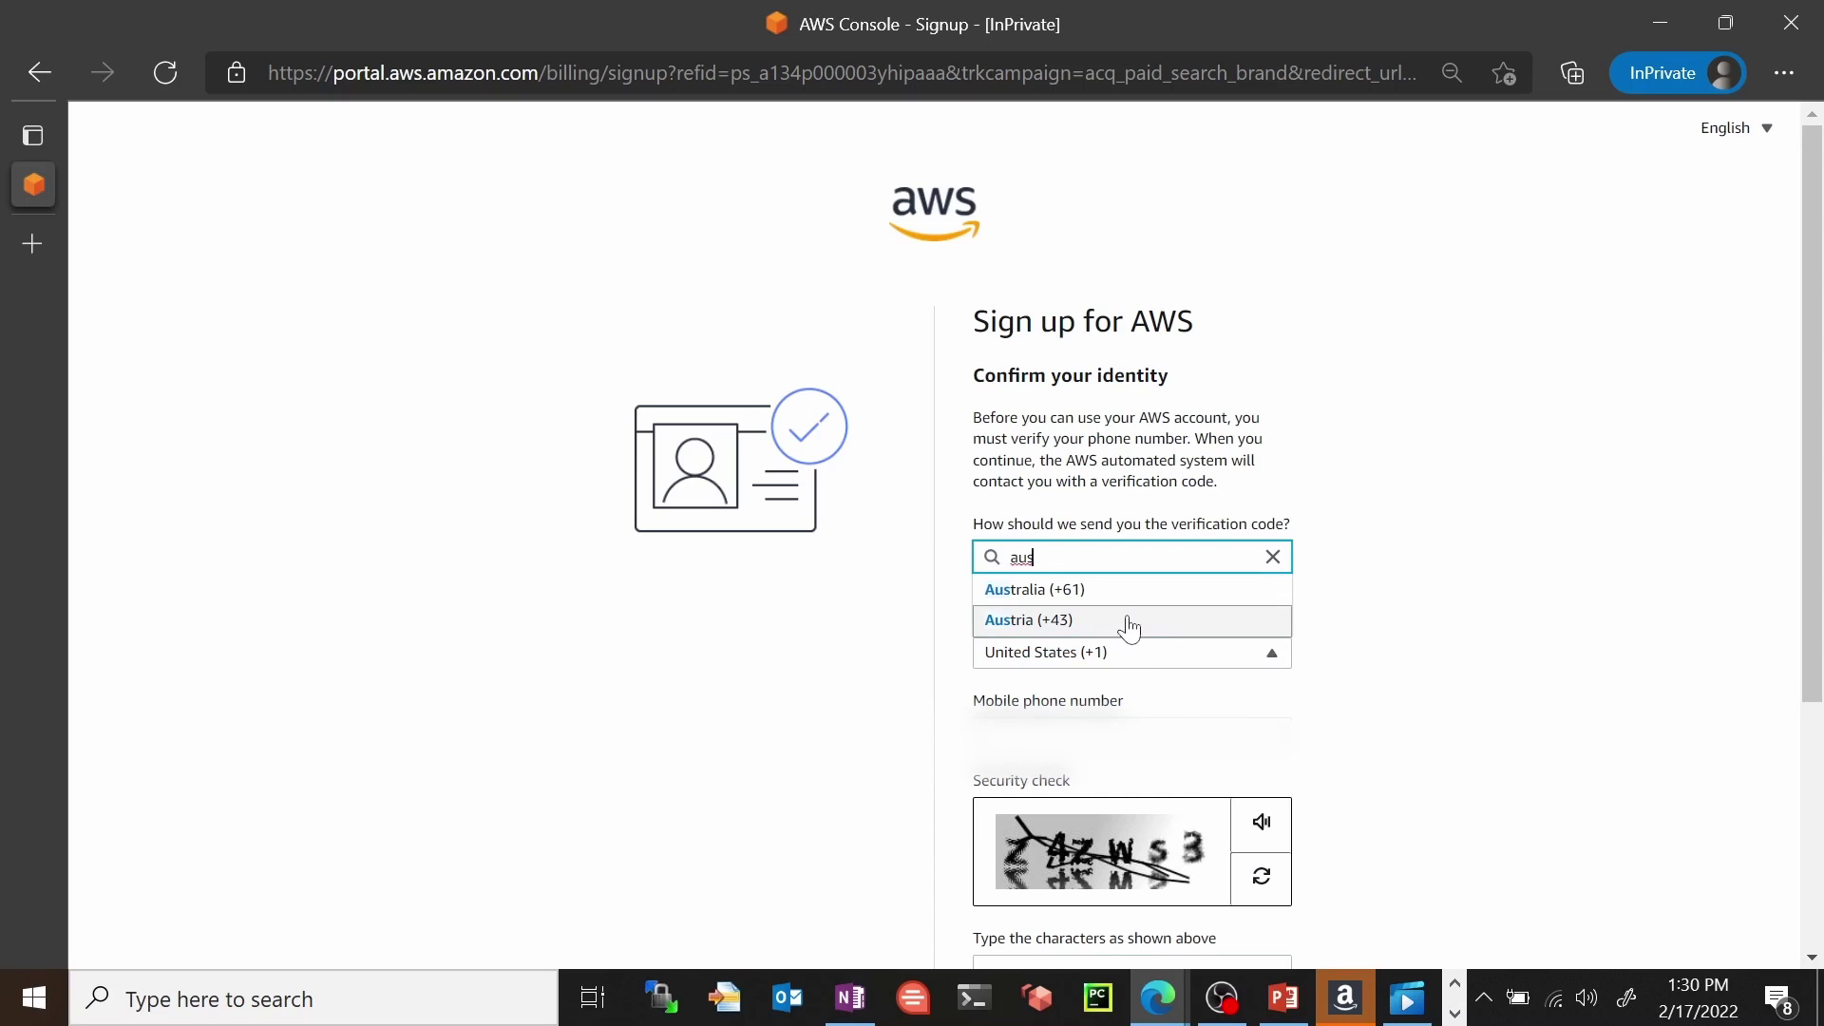
{"action": "left_click", "coordinate": [1105, 594]}
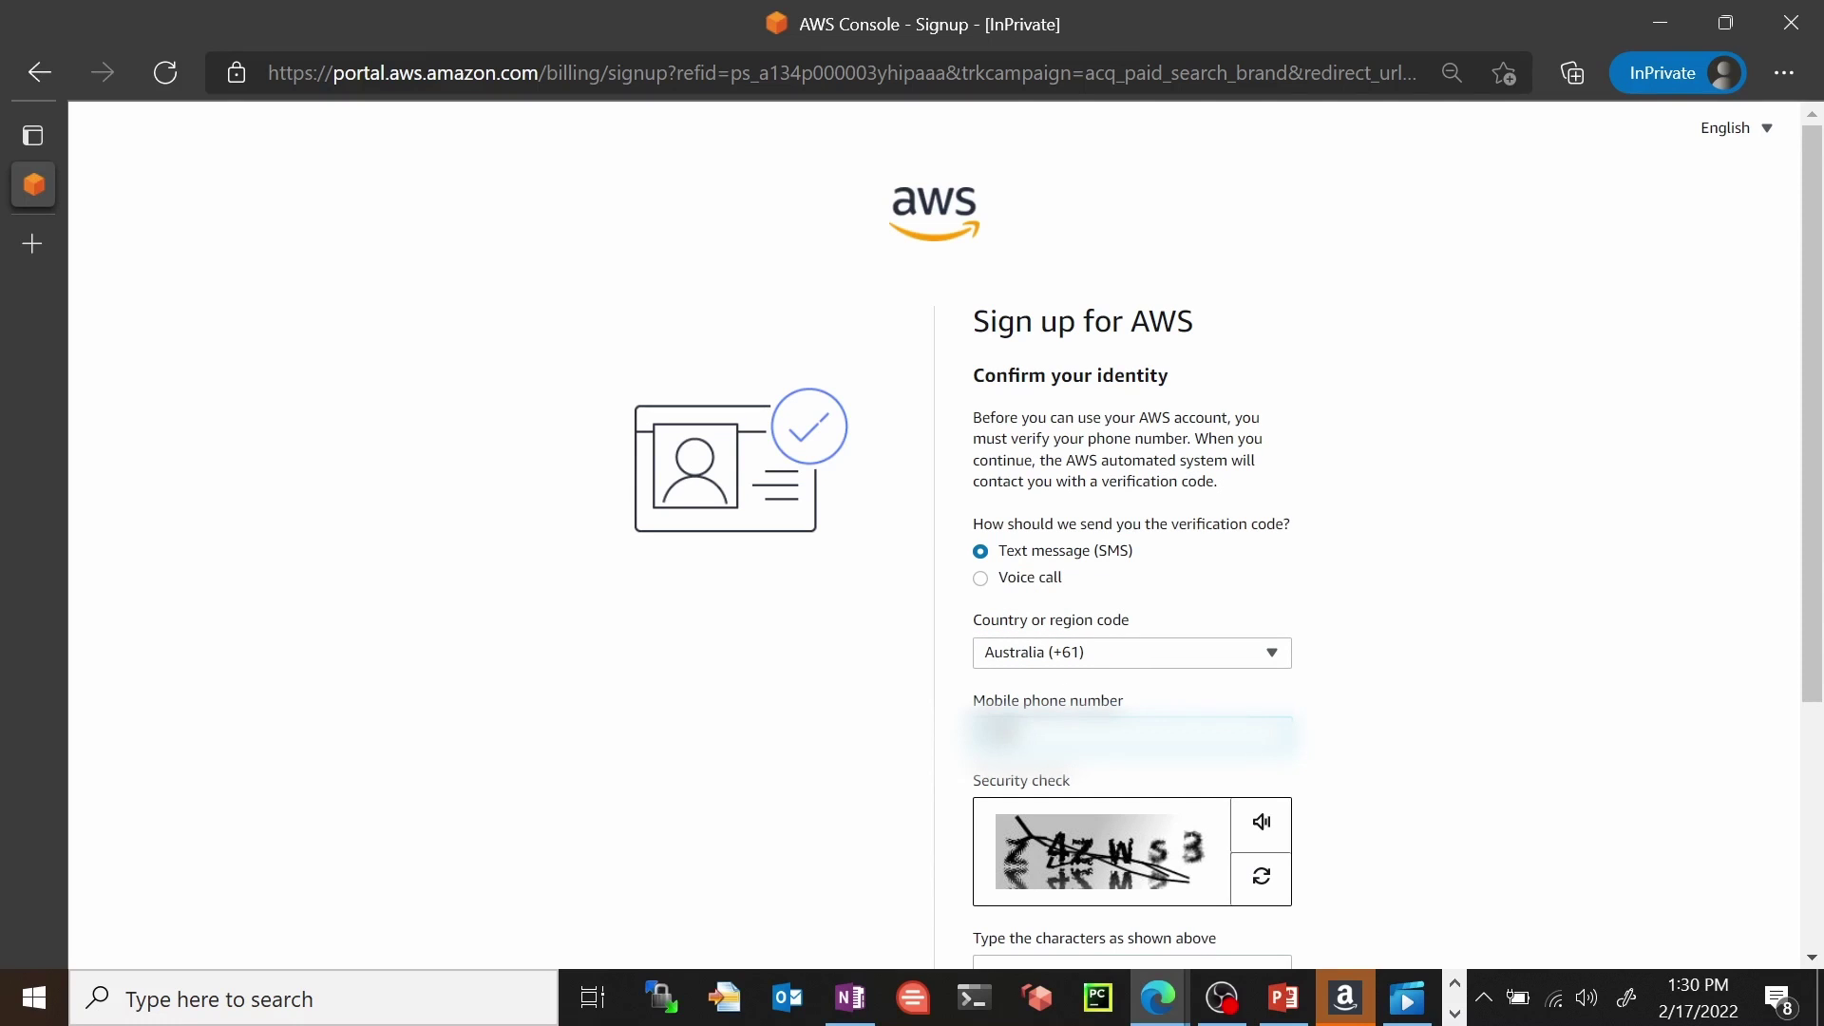
{"action": "type", "text": "5"}
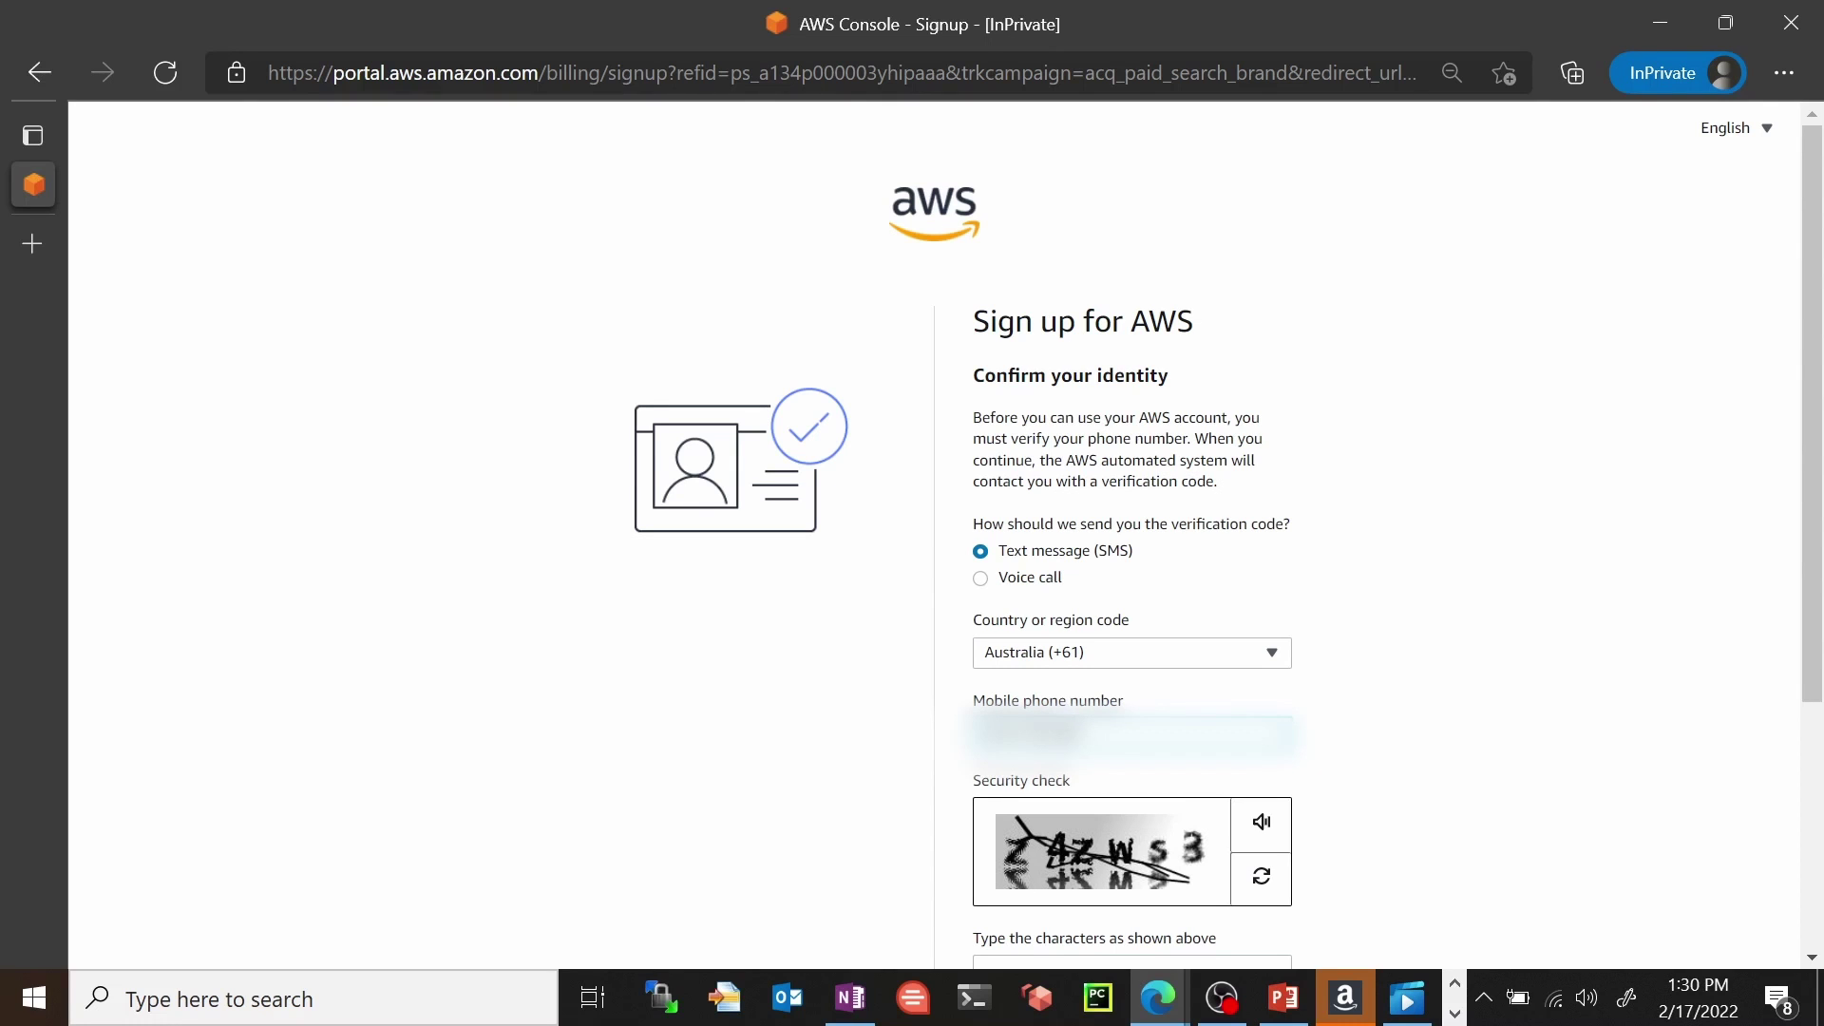
Enter the security check characters for the SMS verification request
{"action": "scroll", "coordinate": [1161, 940], "scroll_direction": "down", "scroll_amount": 3}
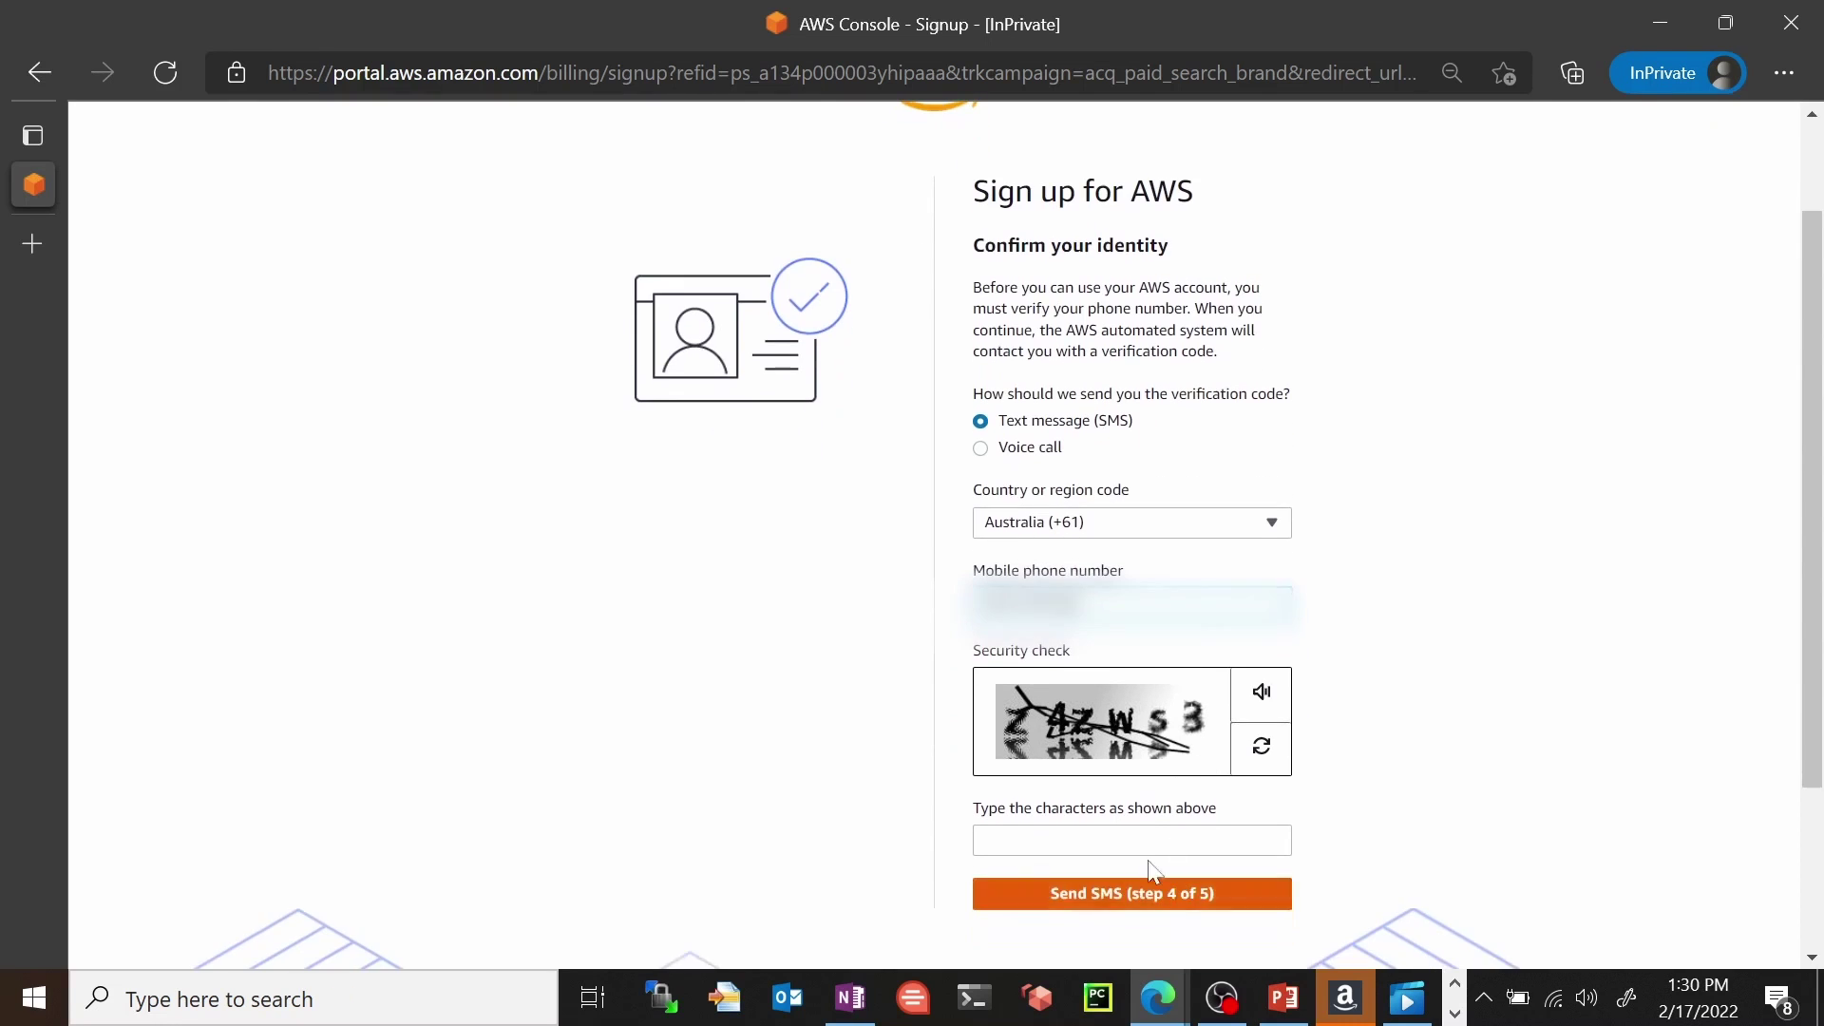
{"action": "left_click", "coordinate": [1132, 840]}
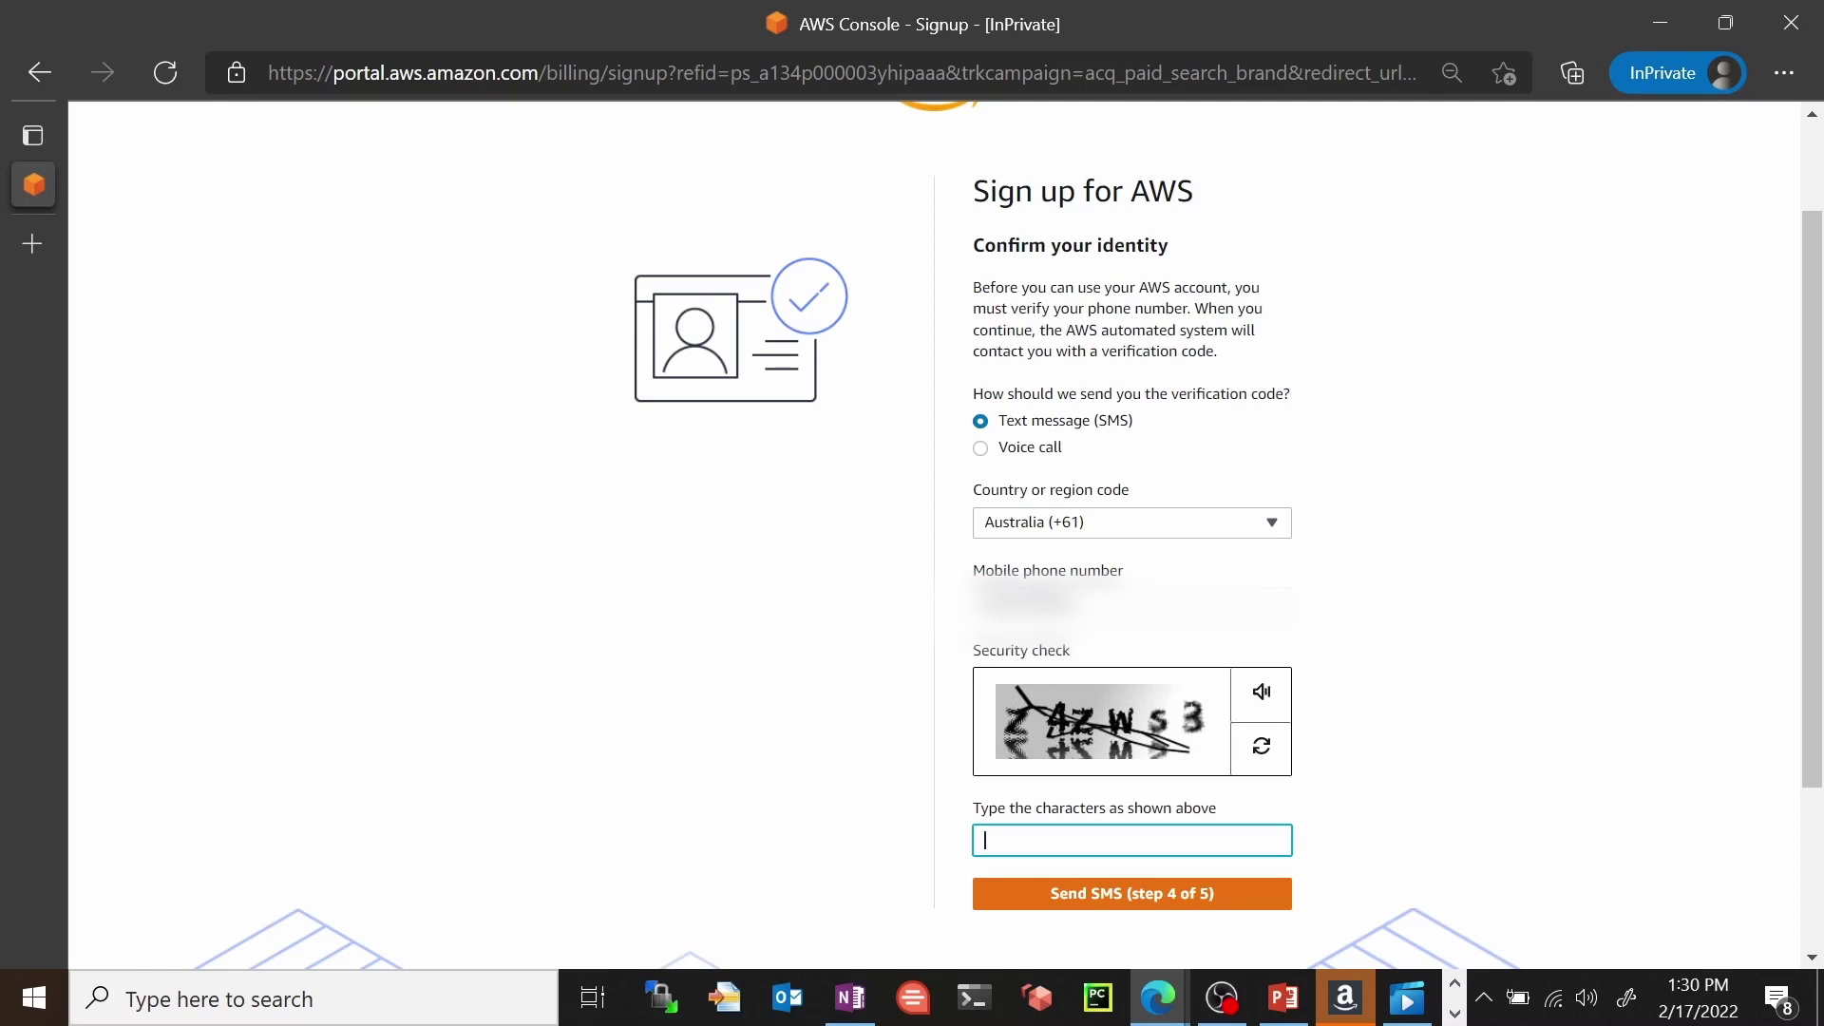
{"action": "type", "text": "z4zws3"}
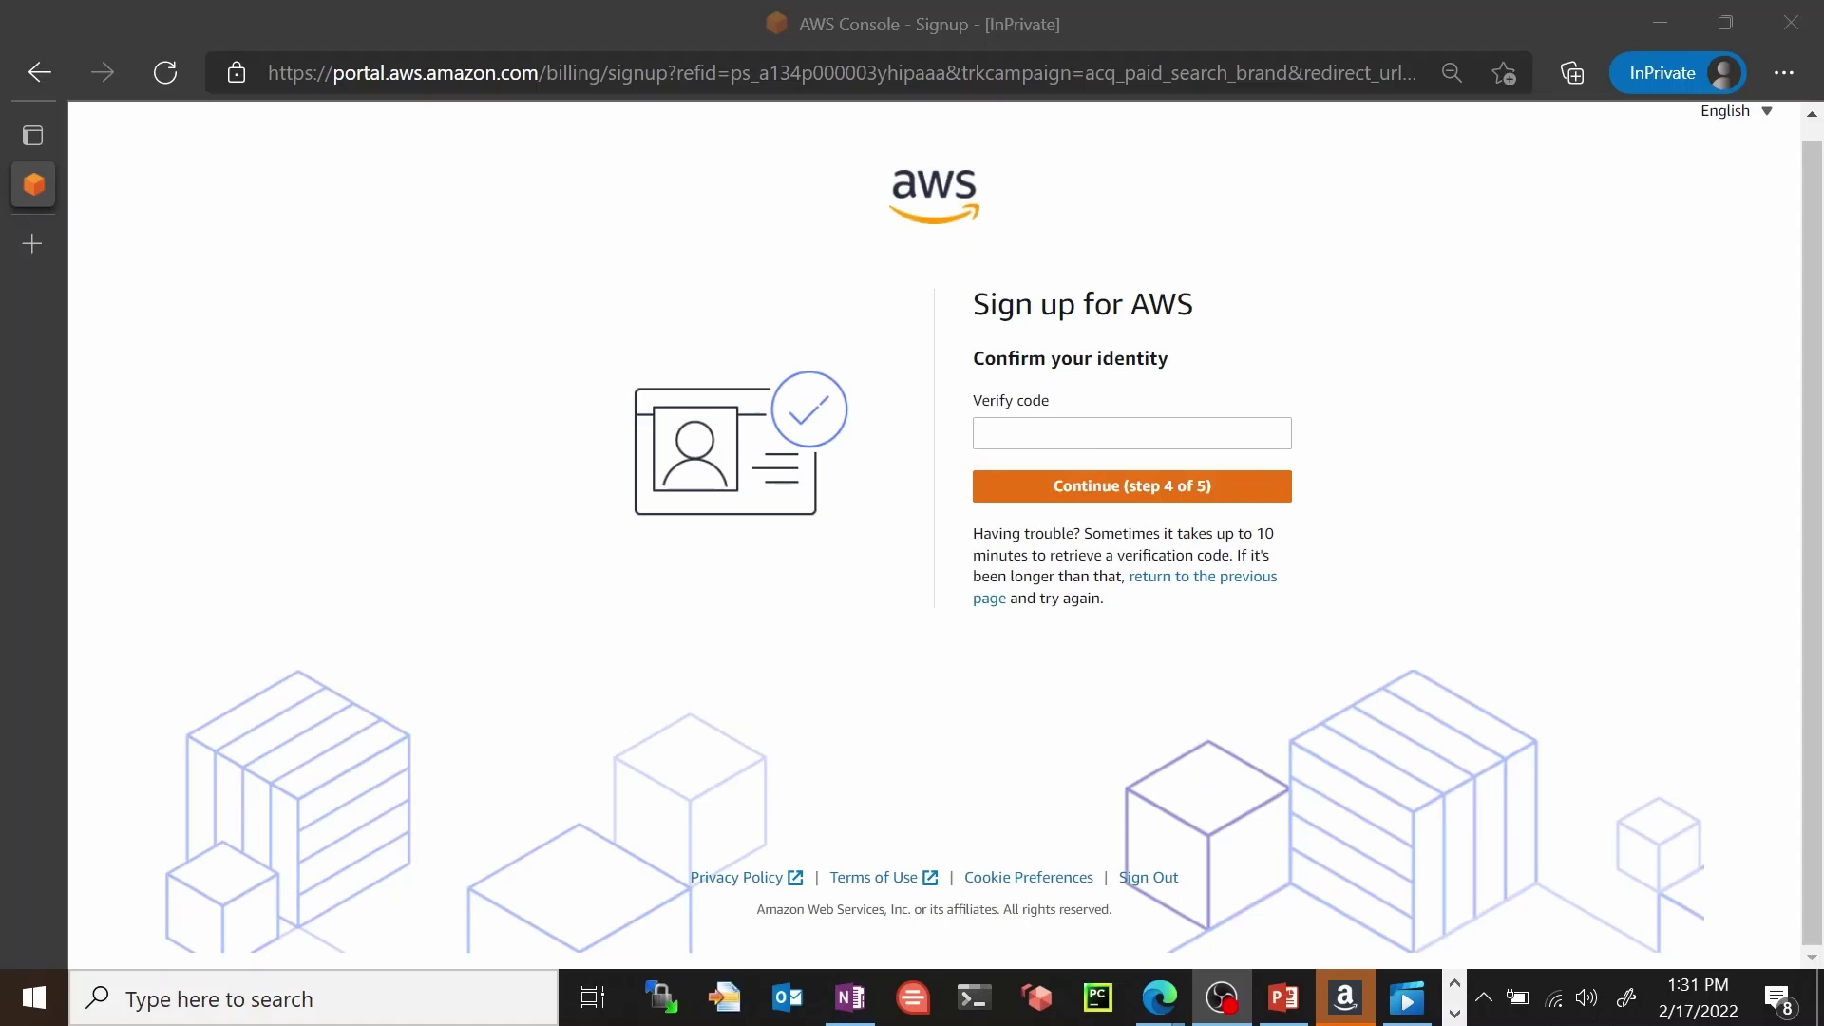
Enter the texted verification code and submit it to confirm the phone number
{"action": "left_click", "coordinate": [1131, 434]}
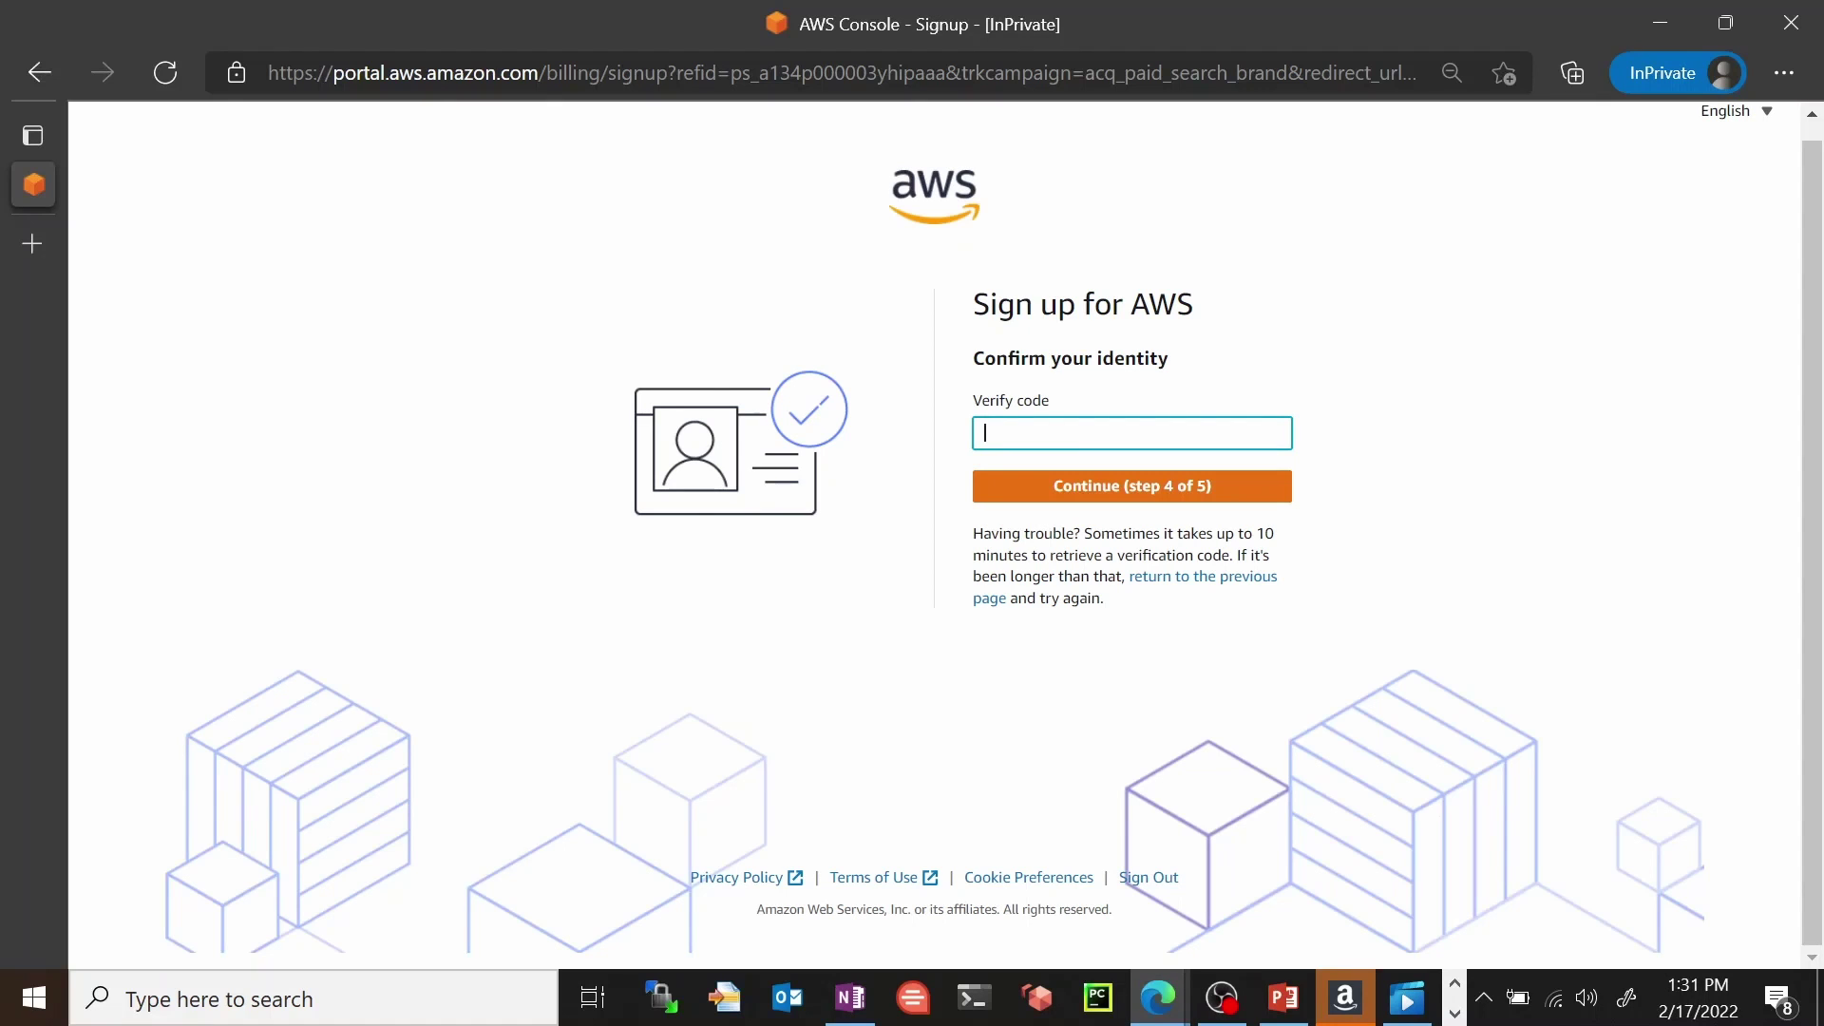
{"action": "left_click", "coordinate": [1124, 488]}
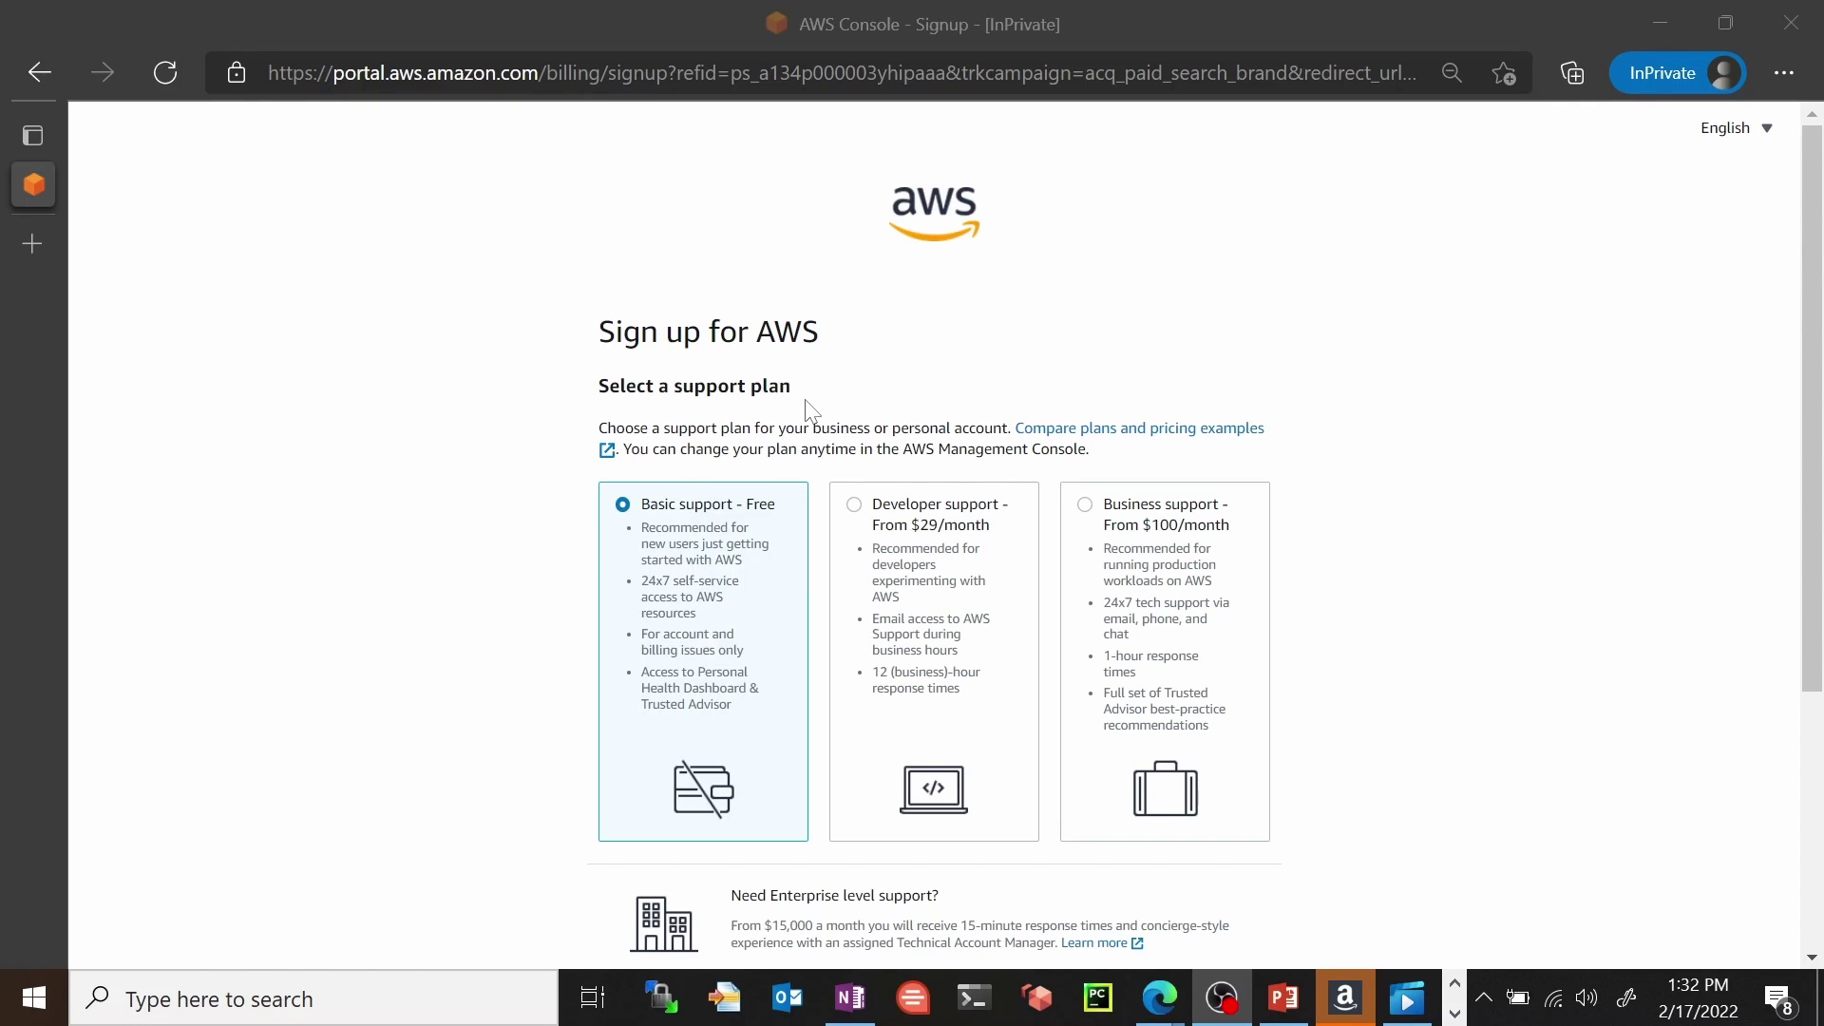
{"action": "scroll", "coordinate": [806, 402], "scroll_direction": "down", "scroll_amount": 2}
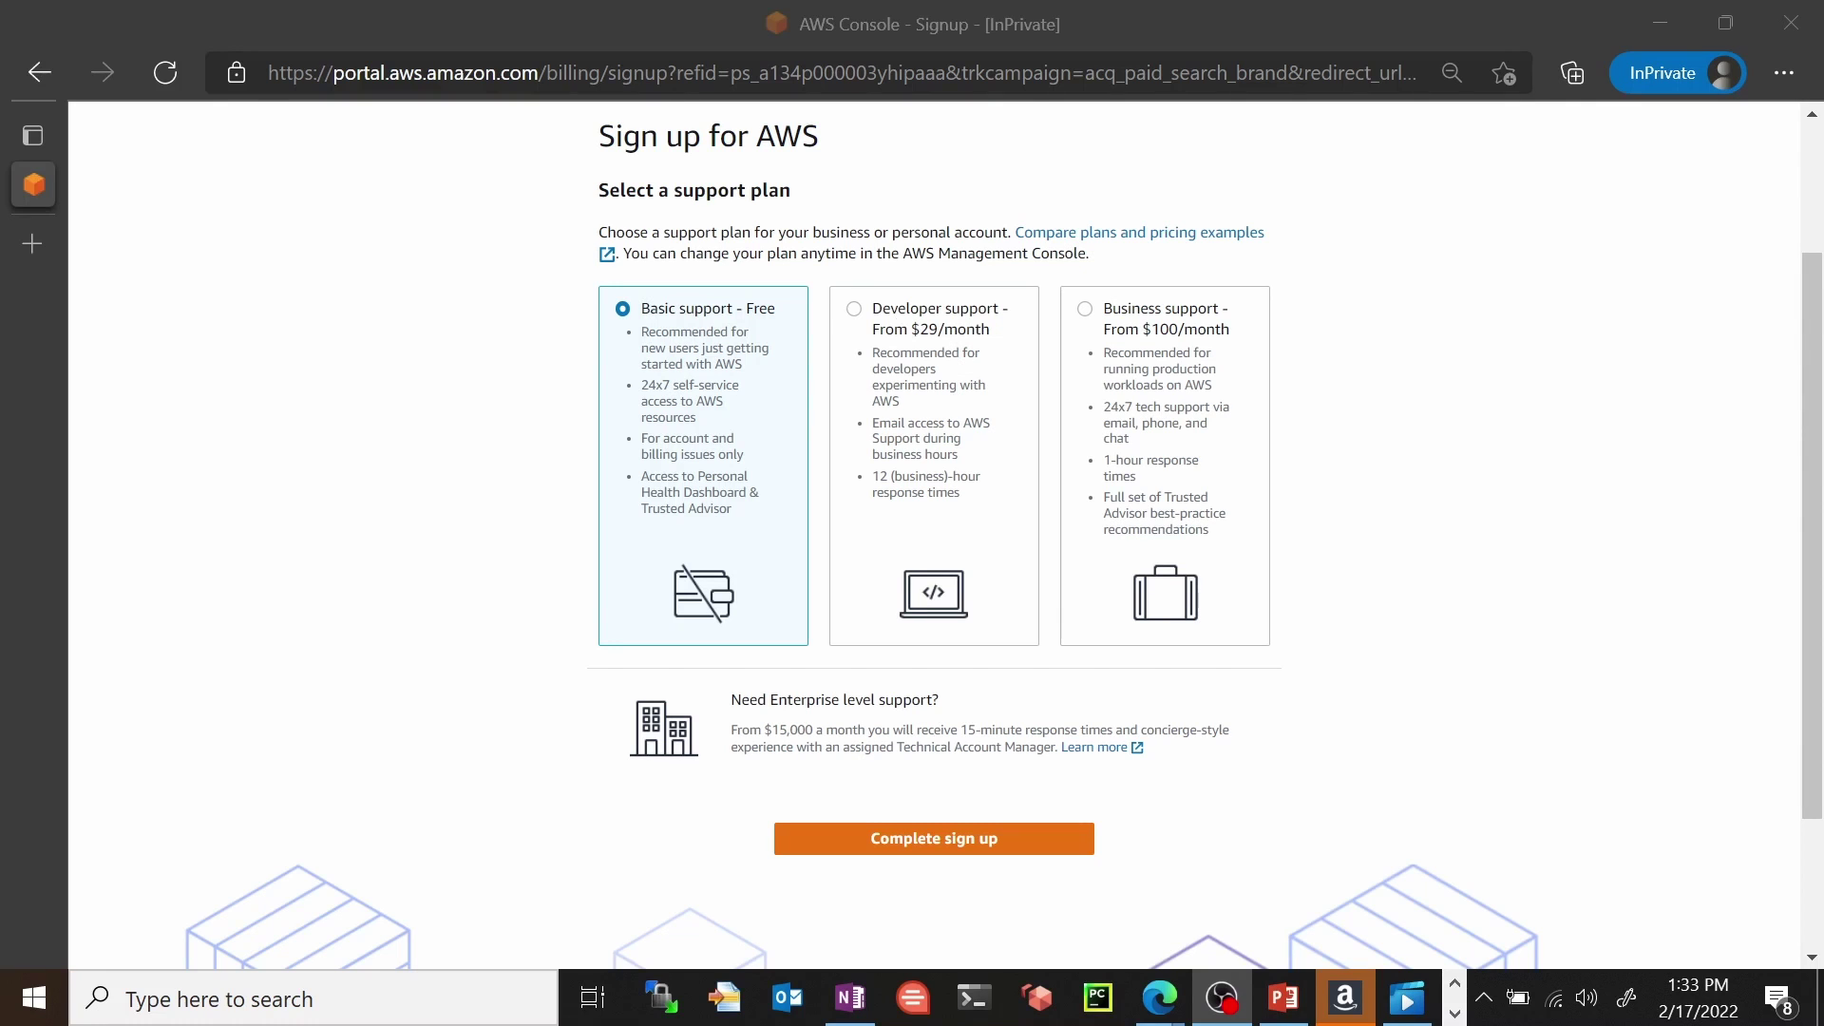
{"action": "left_click_drag", "start_coordinate": [871, 310], "coordinate": [1007, 337]}
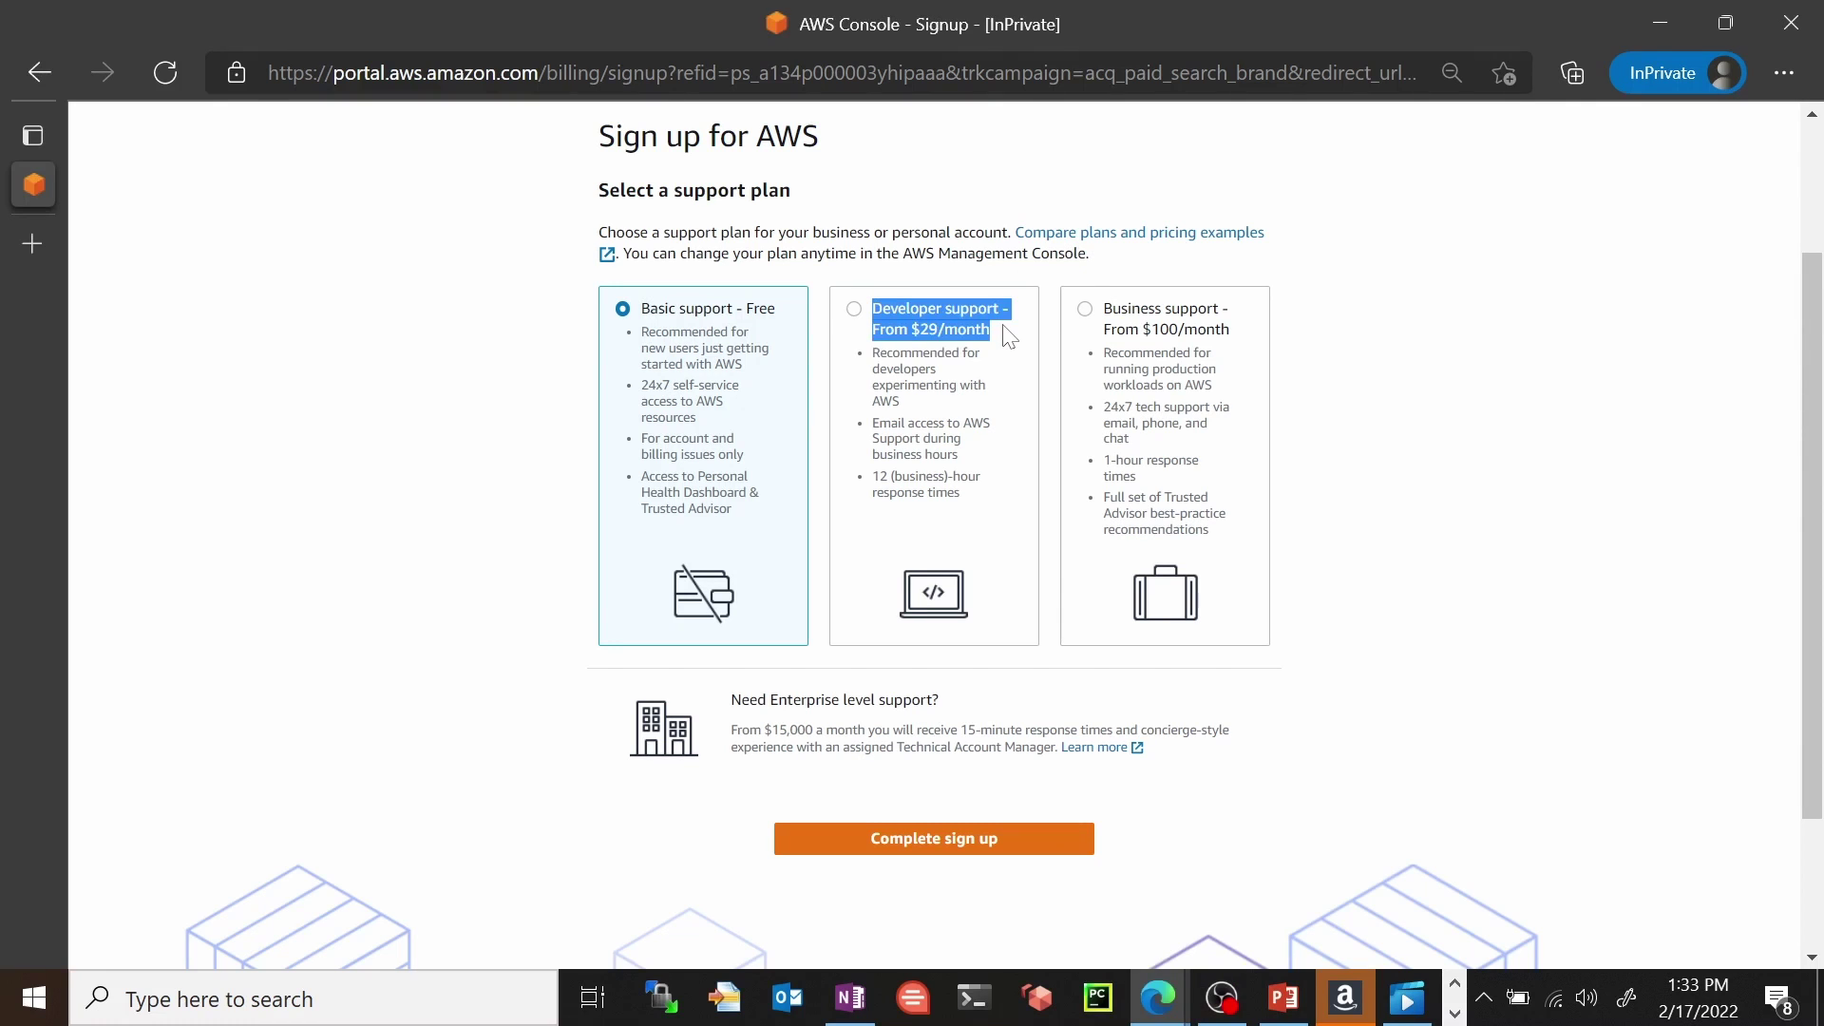
{"action": "left_click", "coordinate": [1005, 338]}
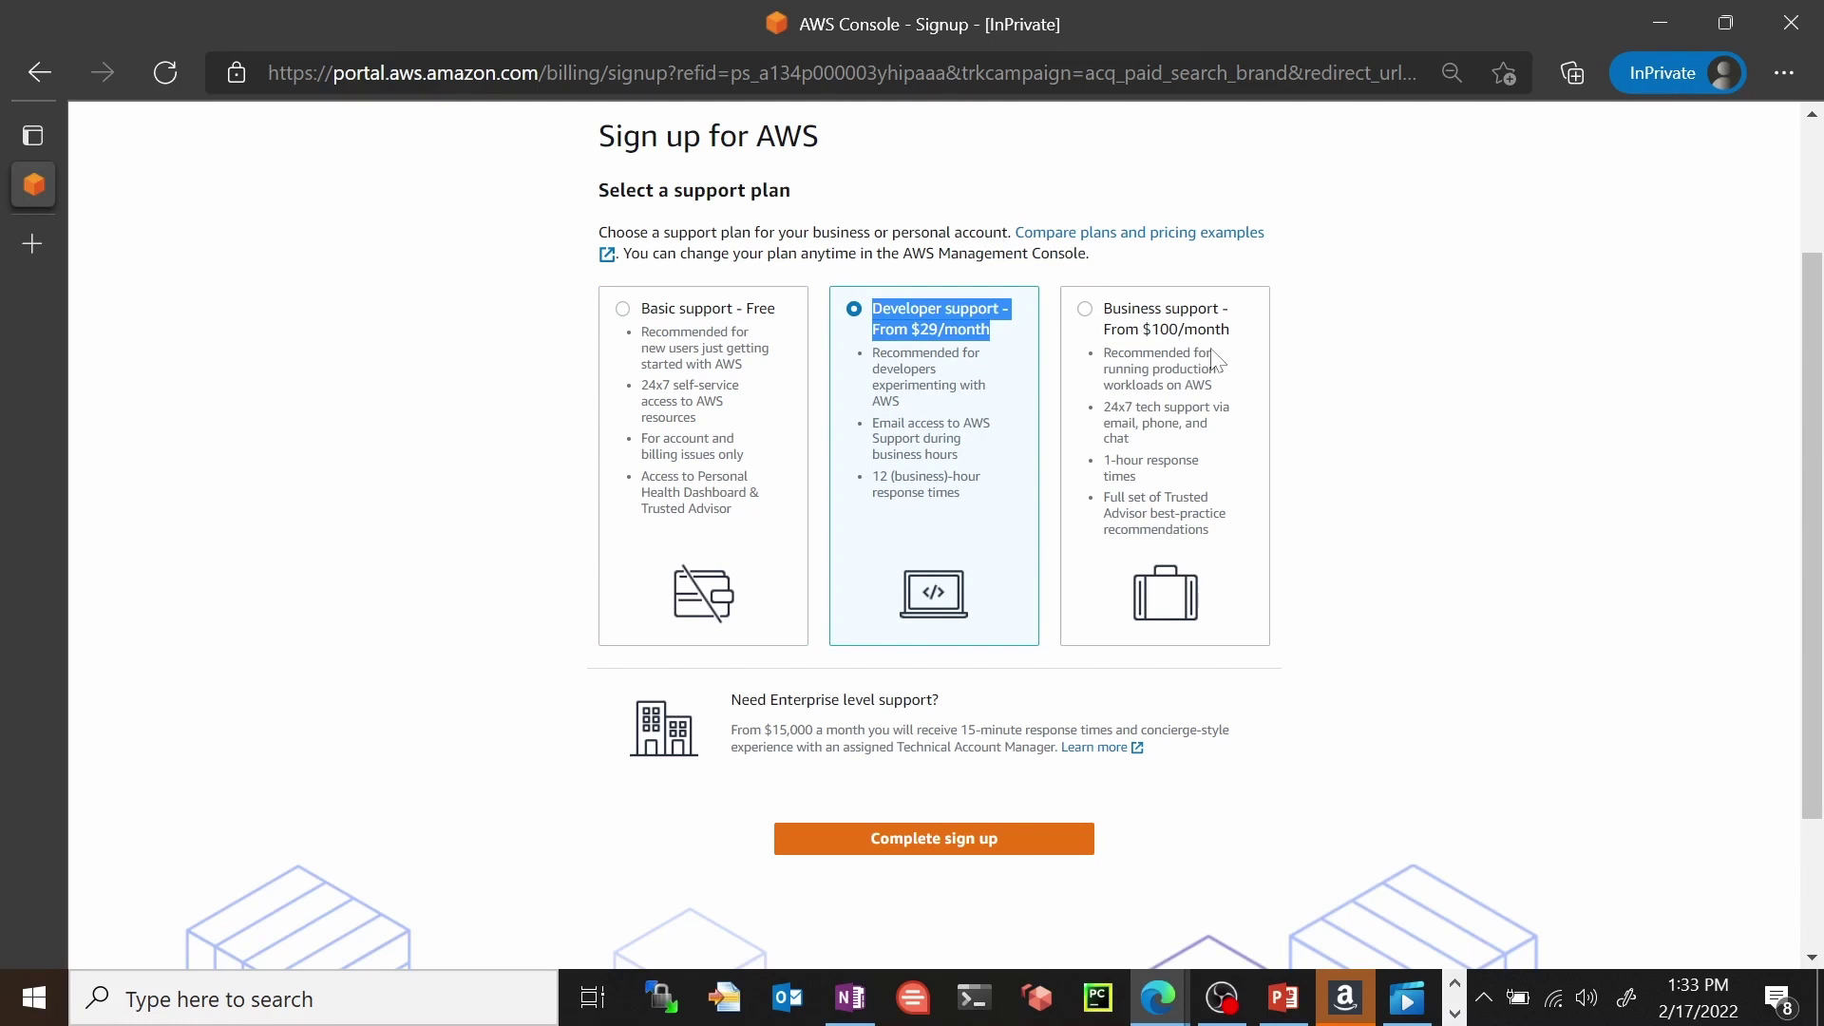
{"action": "left_click_drag", "start_coordinate": [1240, 340], "coordinate": [1100, 308]}
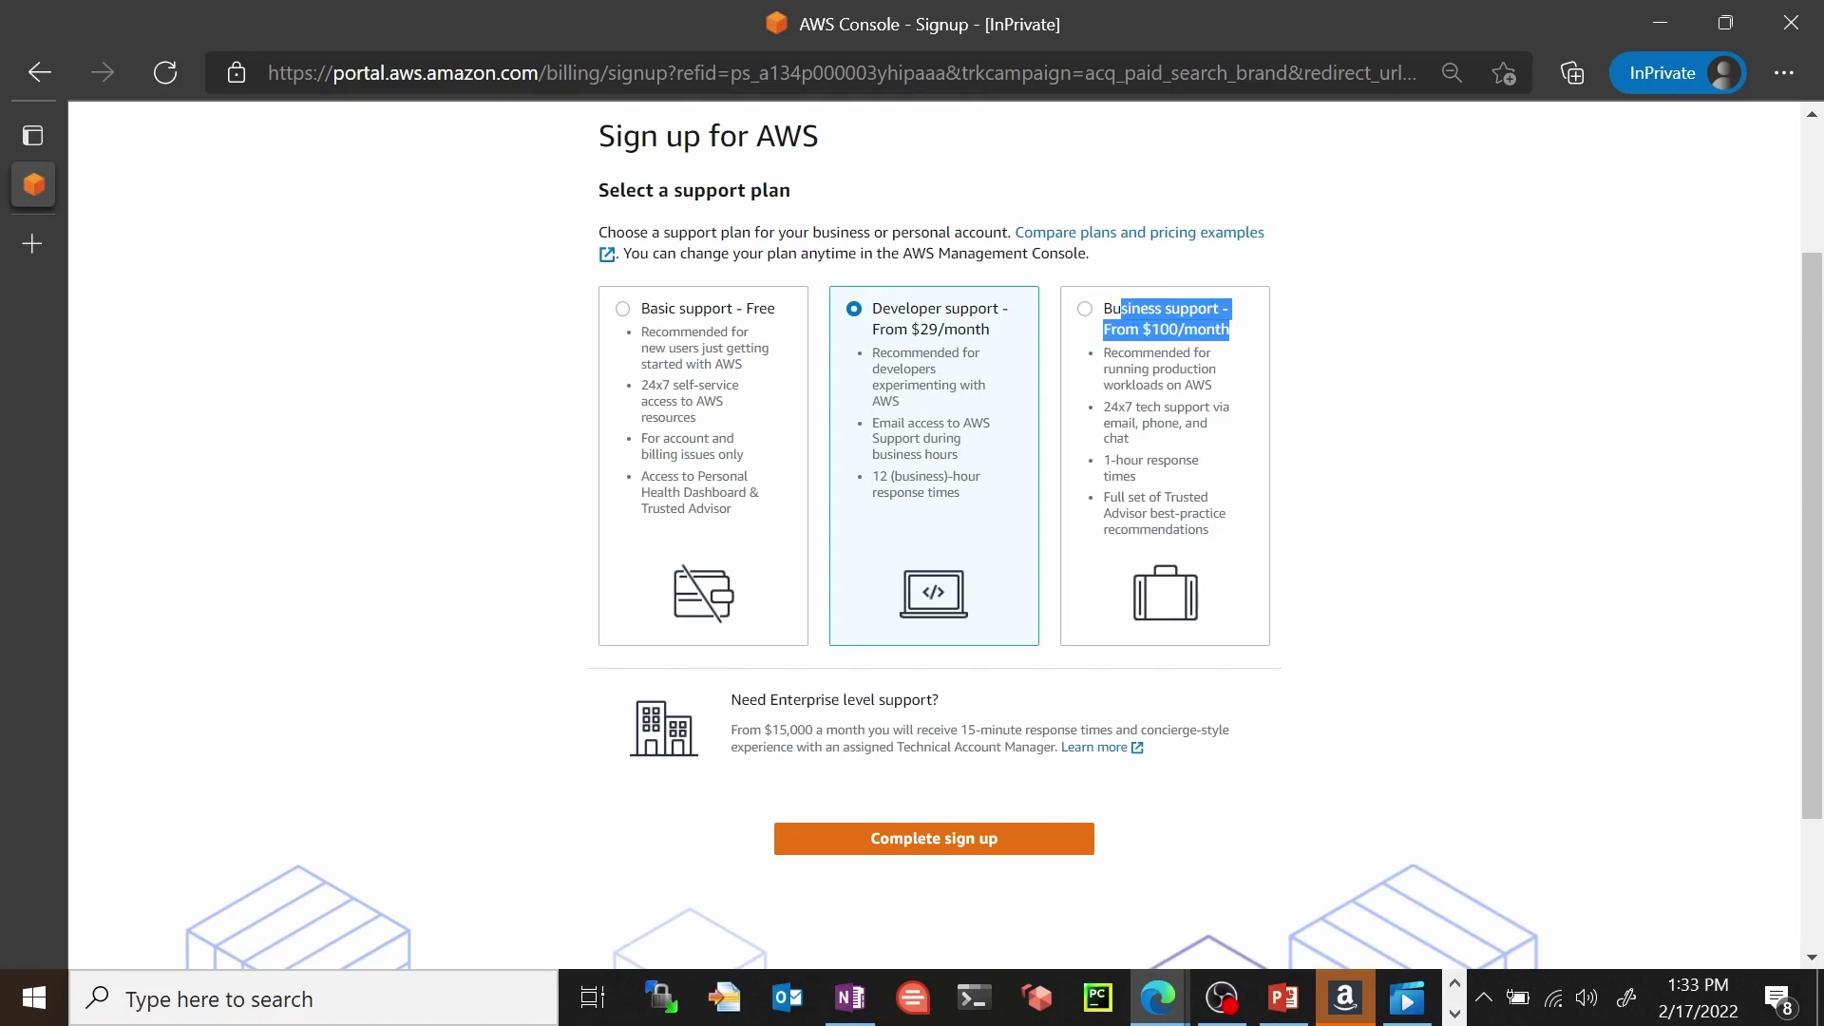
{"action": "left_click", "coordinate": [1100, 308]}
{"action": "left_click", "coordinate": [1256, 348]}
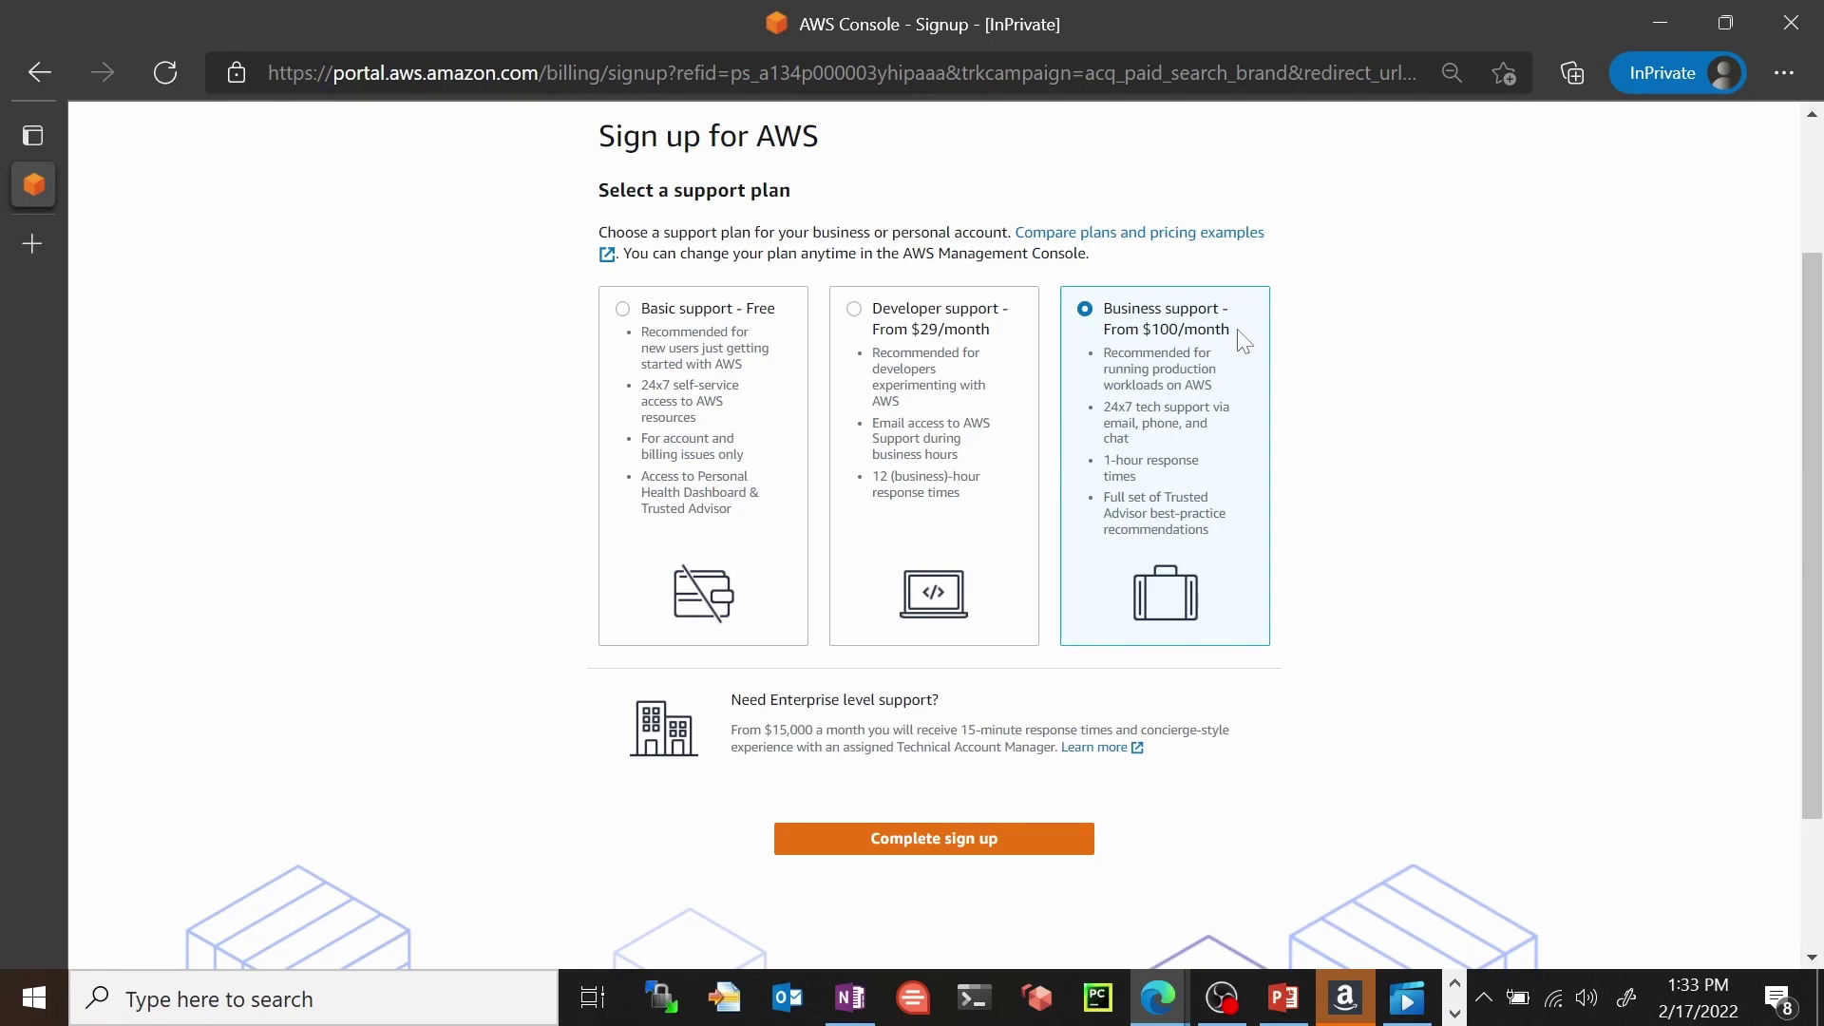
{"action": "left_click_drag", "start_coordinate": [1240, 339], "coordinate": [1104, 310]}
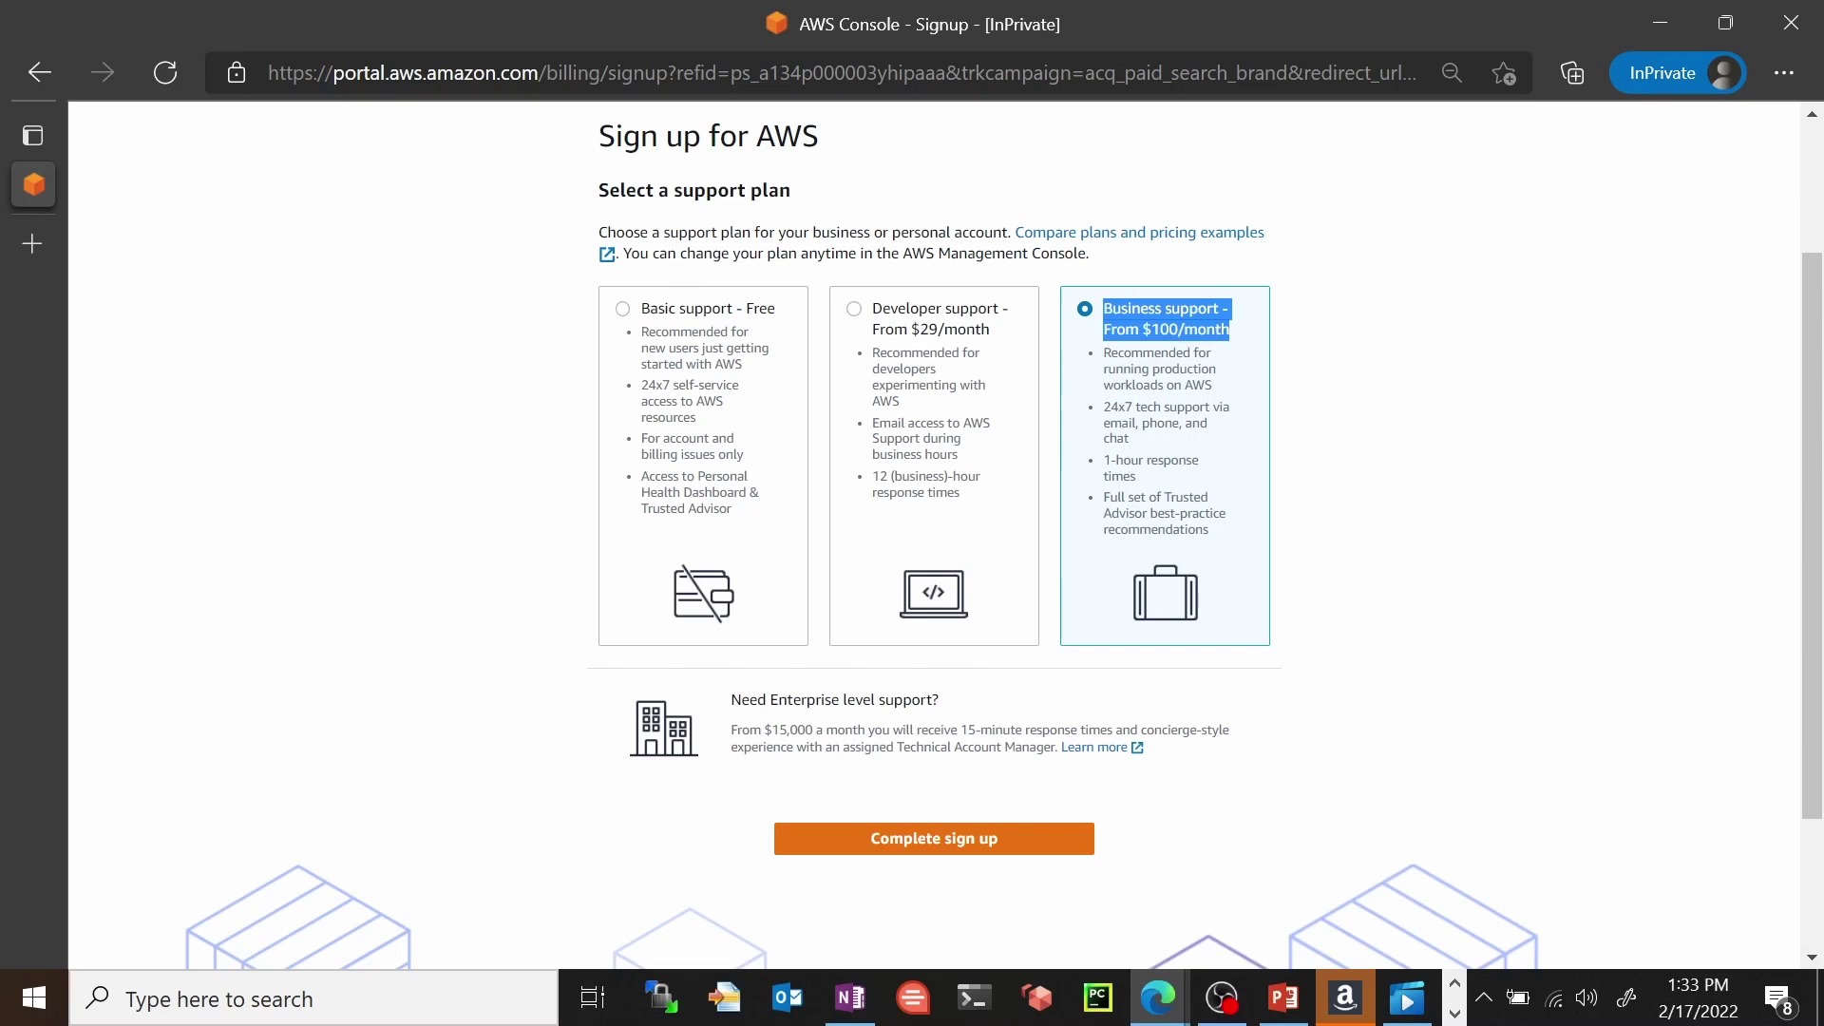
{"action": "left_click", "coordinate": [624, 309]}
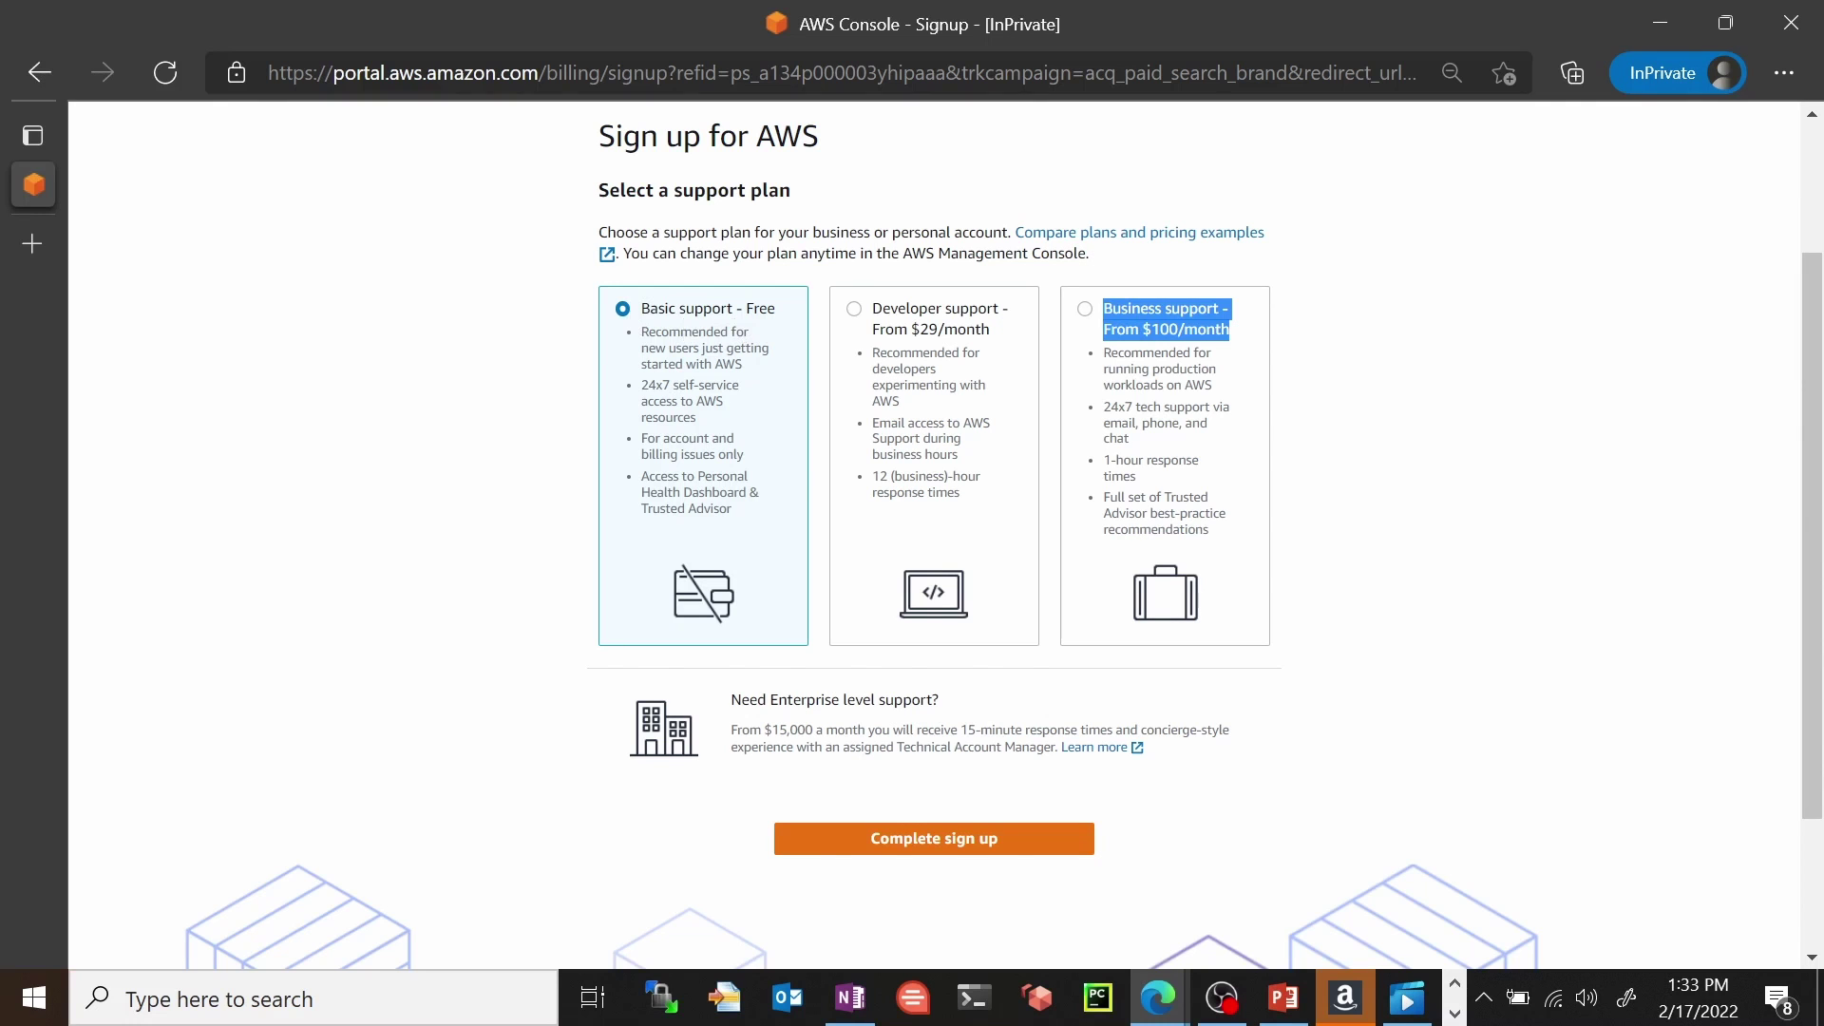
Complete sign-up on the Basic support plan and go to the AWS Management Console
{"action": "left_click", "coordinate": [921, 841]}
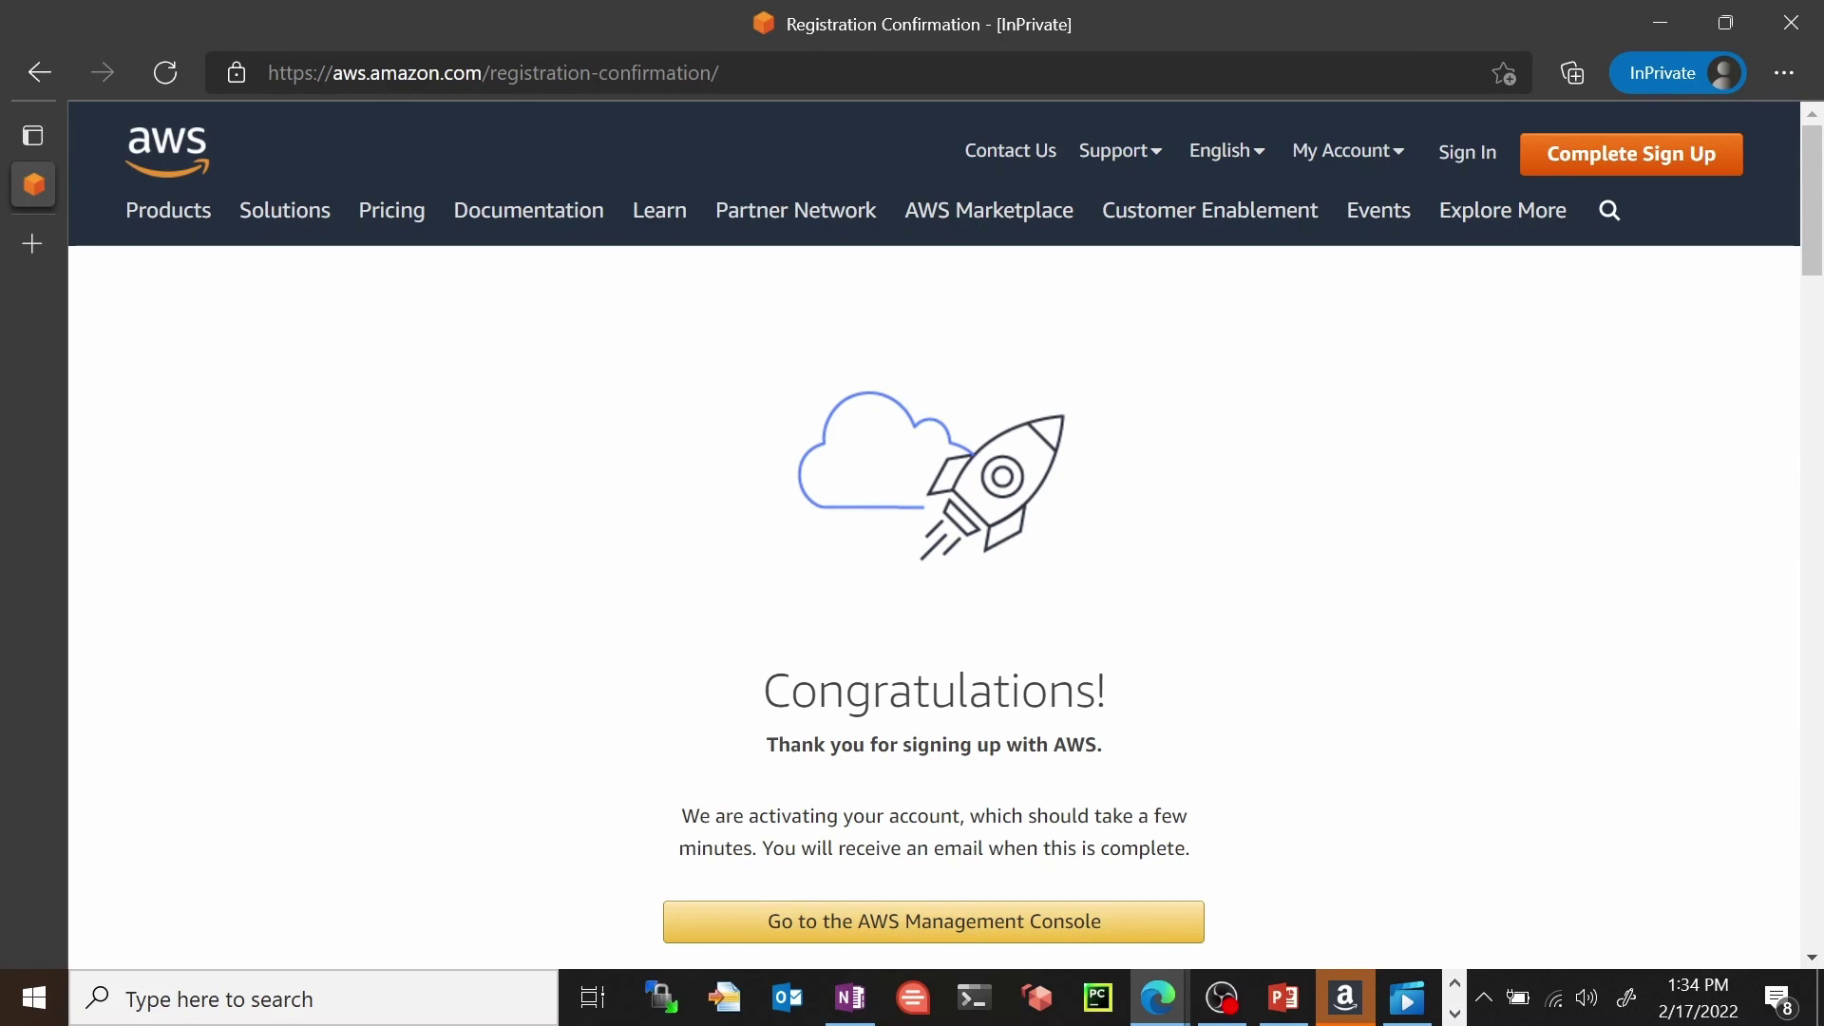
{"action": "scroll", "coordinate": [934, 608], "scroll_direction": "down", "scroll_amount": 2}
{"action": "scroll", "coordinate": [907, 679], "scroll_direction": "up", "scroll_amount": 1}
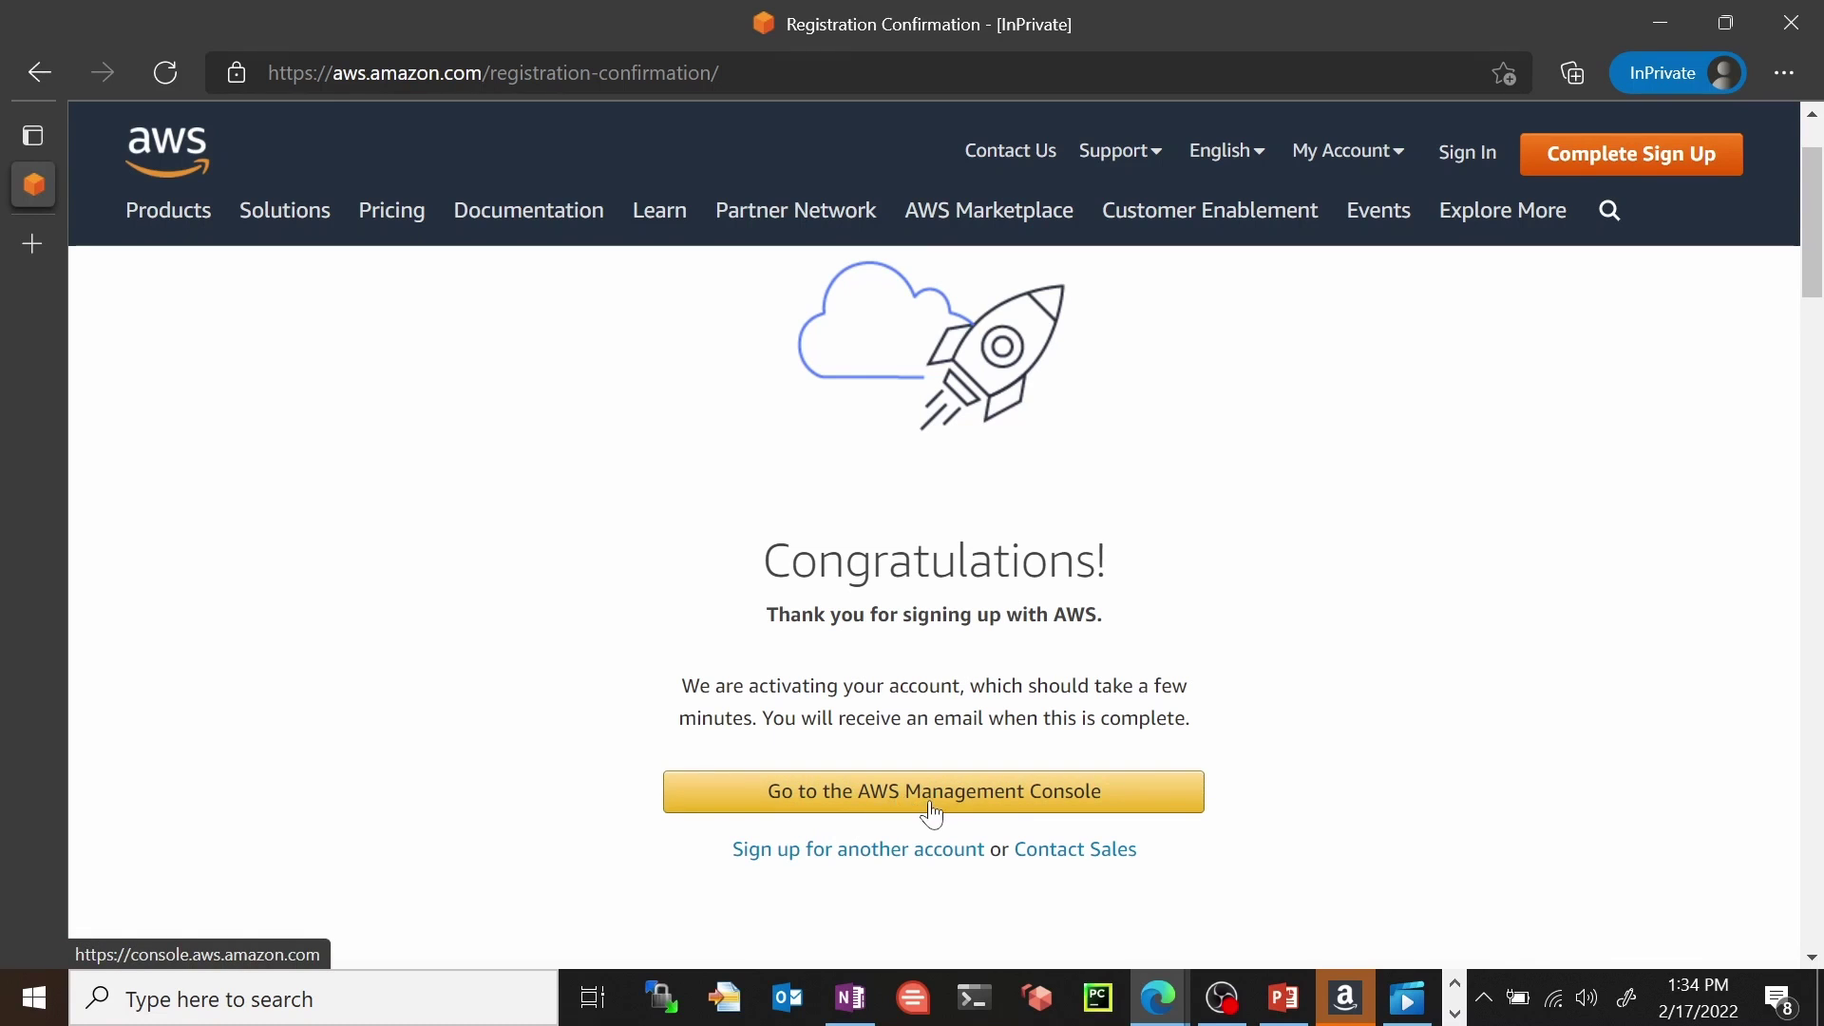
{"action": "left_click", "coordinate": [892, 808]}
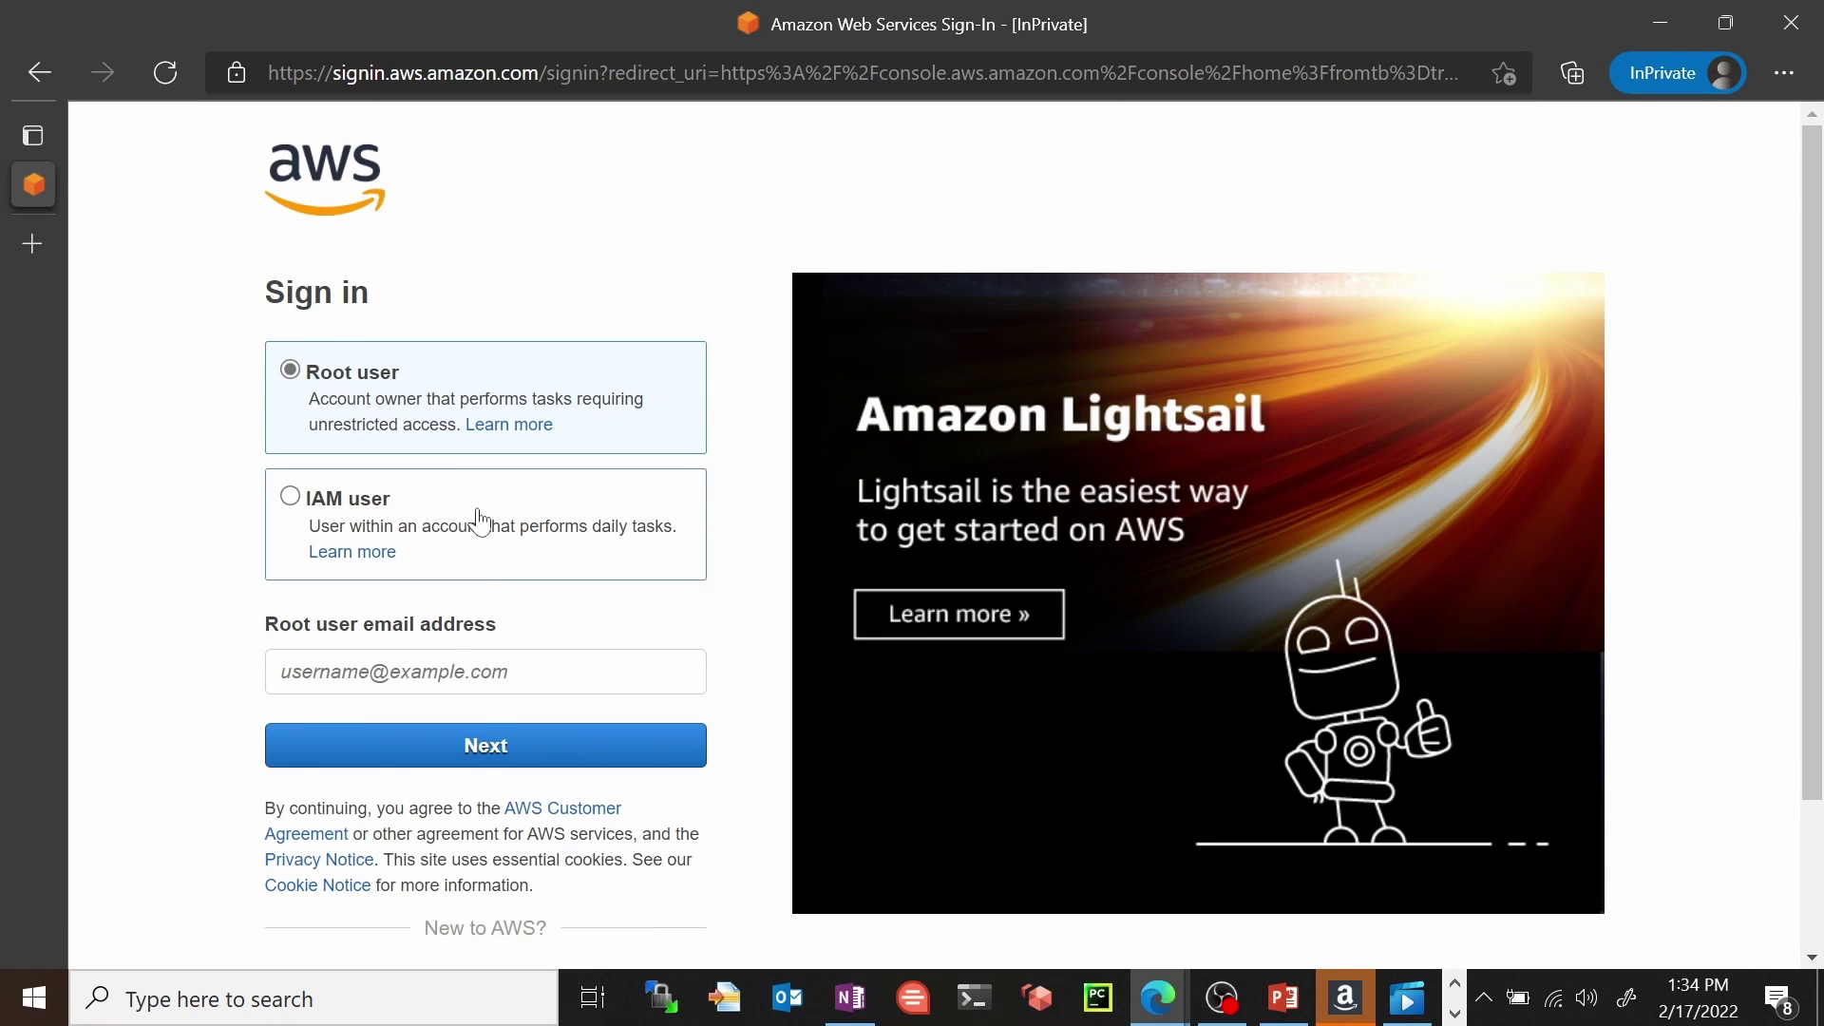
Enter the root user's e-mail address and proceed to the next sign-in step
{"action": "left_click", "coordinate": [281, 671]}
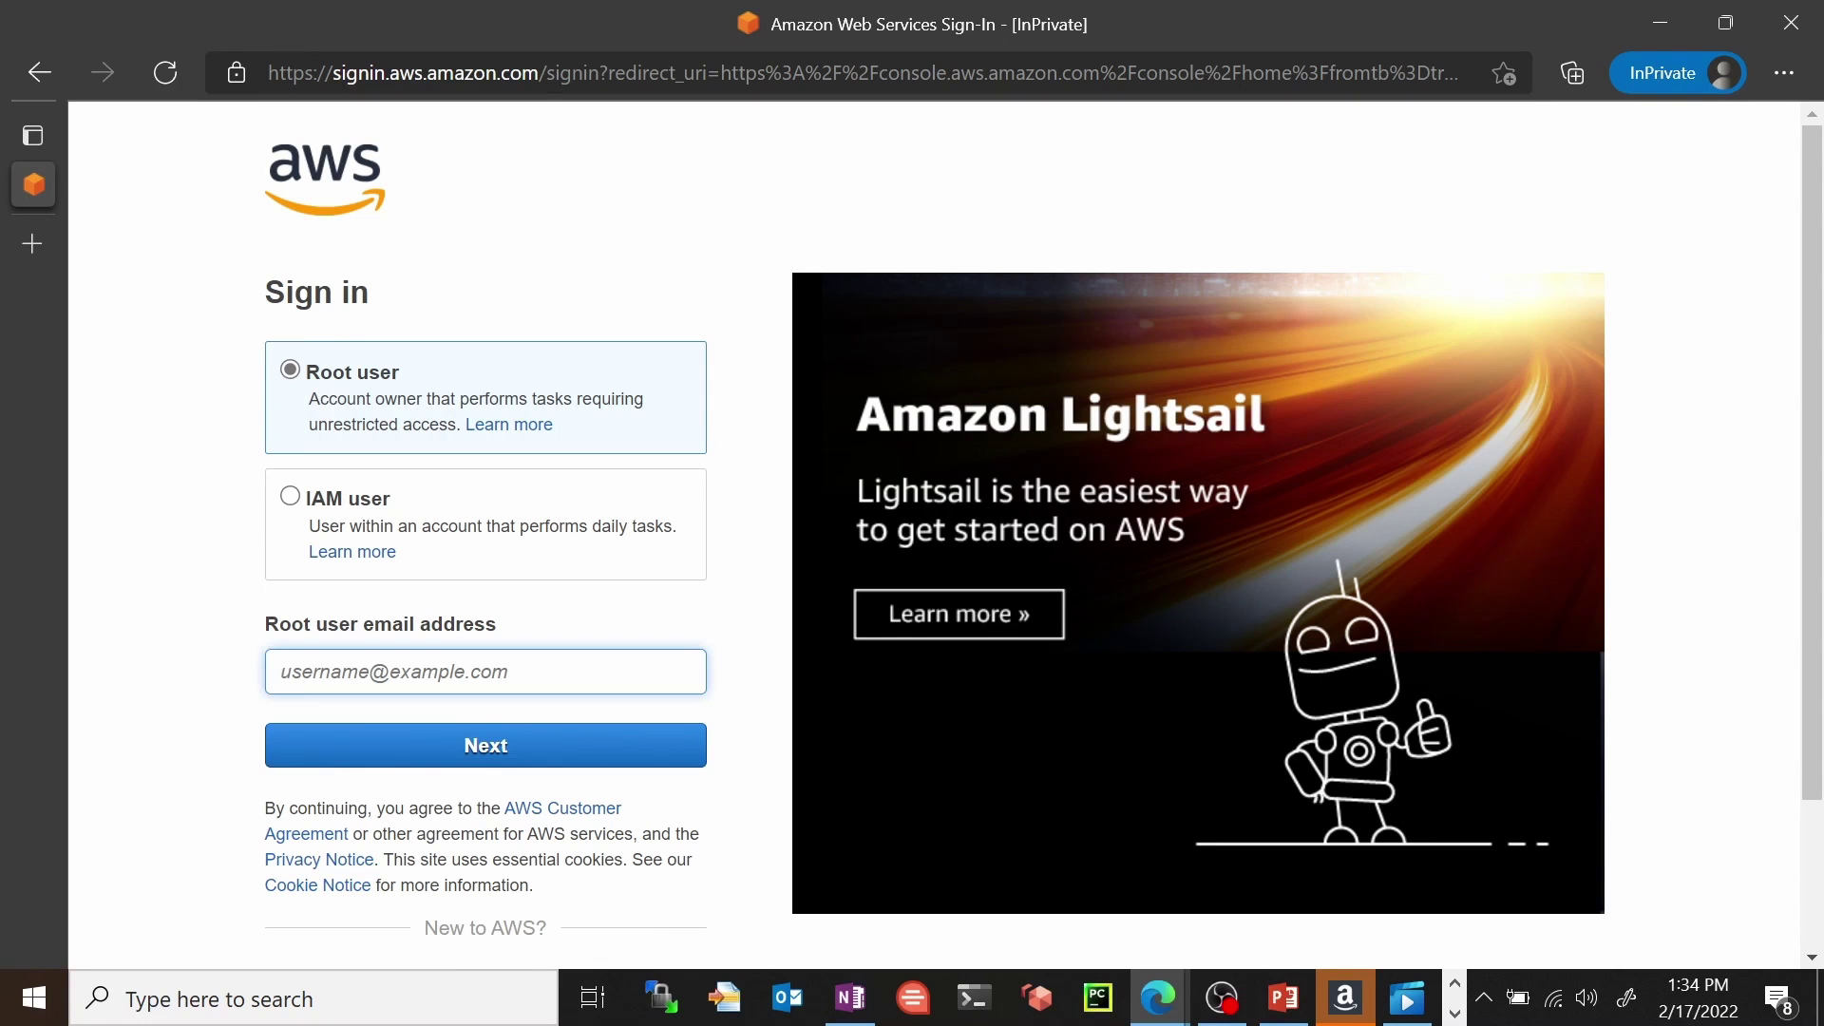
{"action": "key", "text": "ctrl+v"}
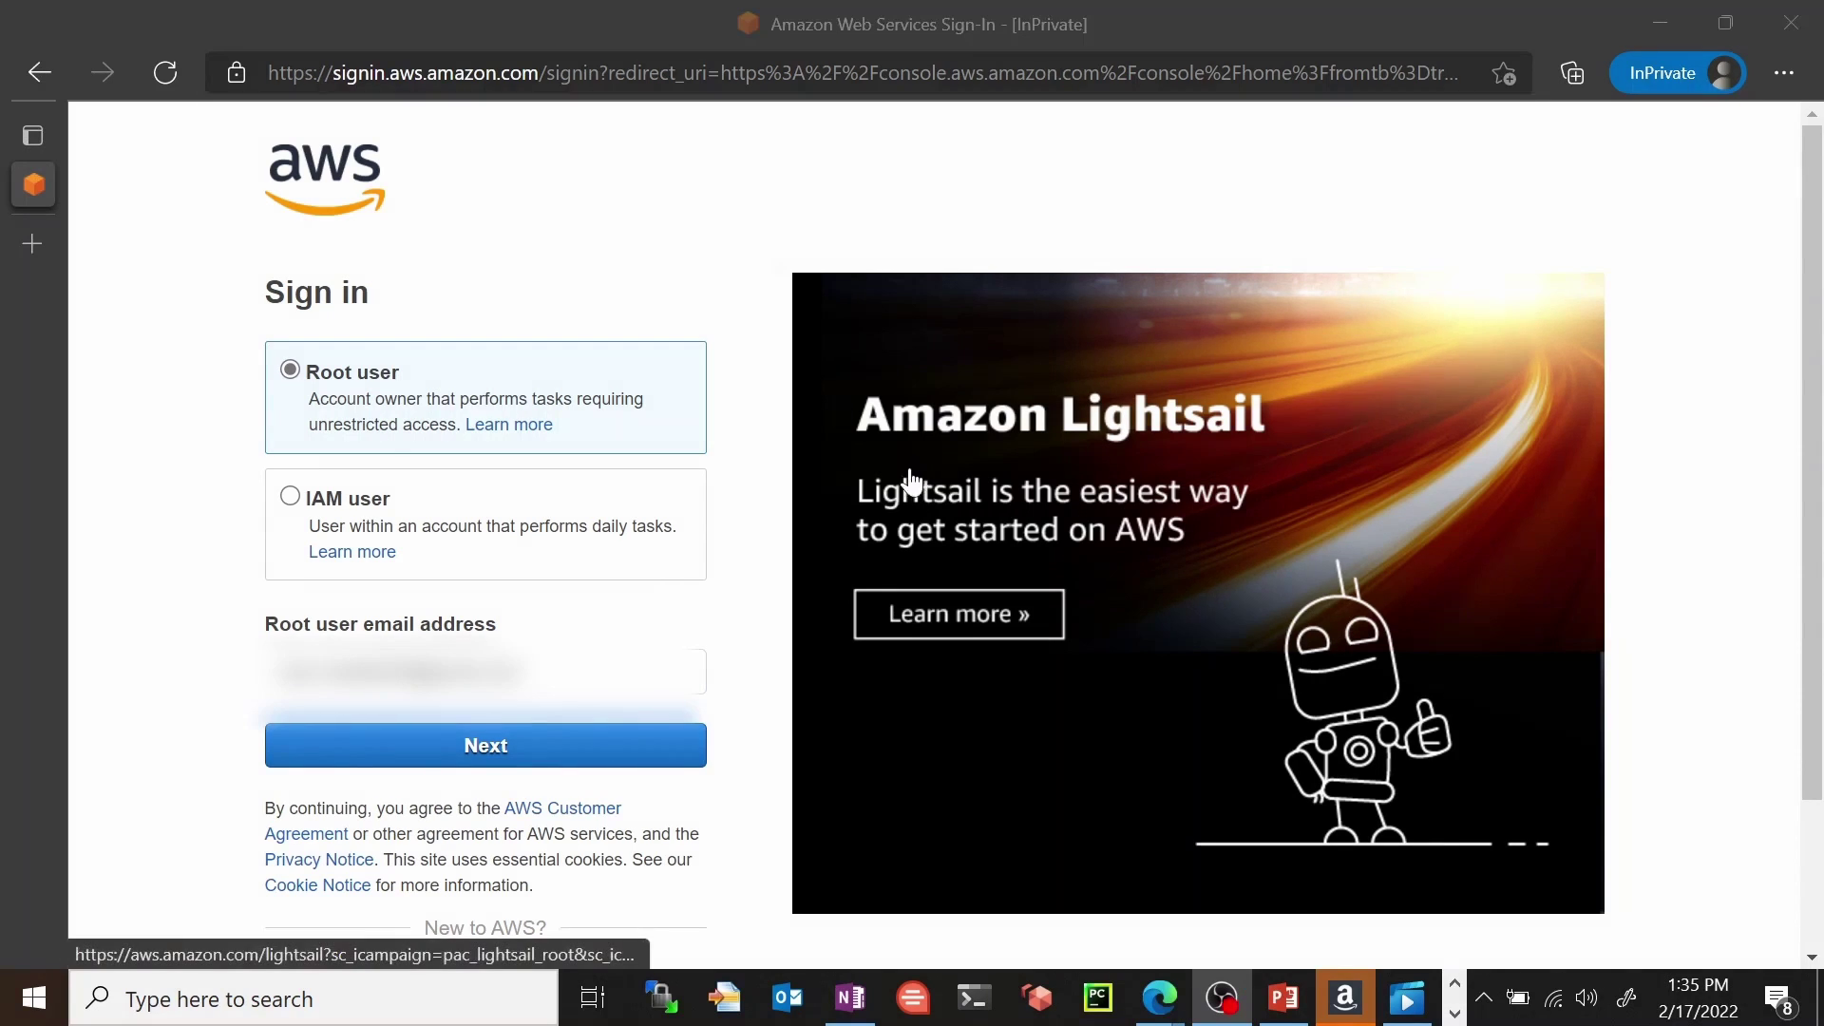
{"action": "left_click", "coordinate": [493, 747]}
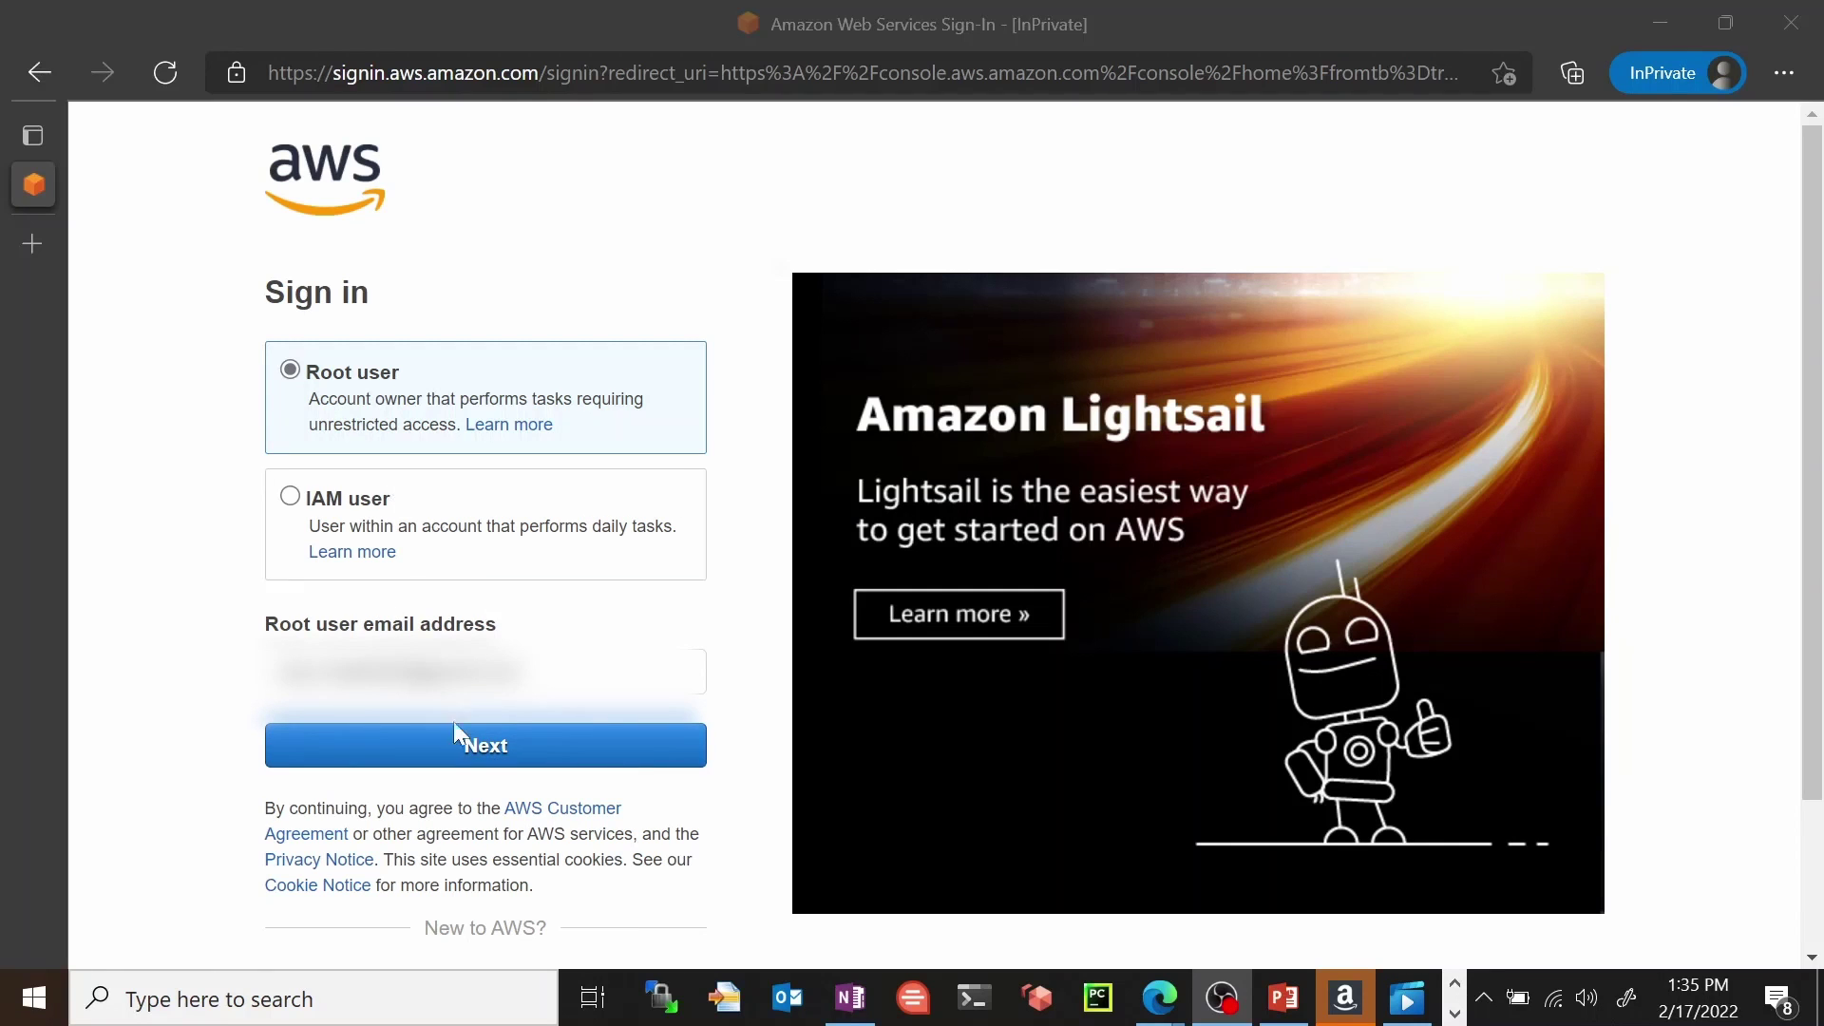
{"action": "left_click", "coordinate": [465, 752]}
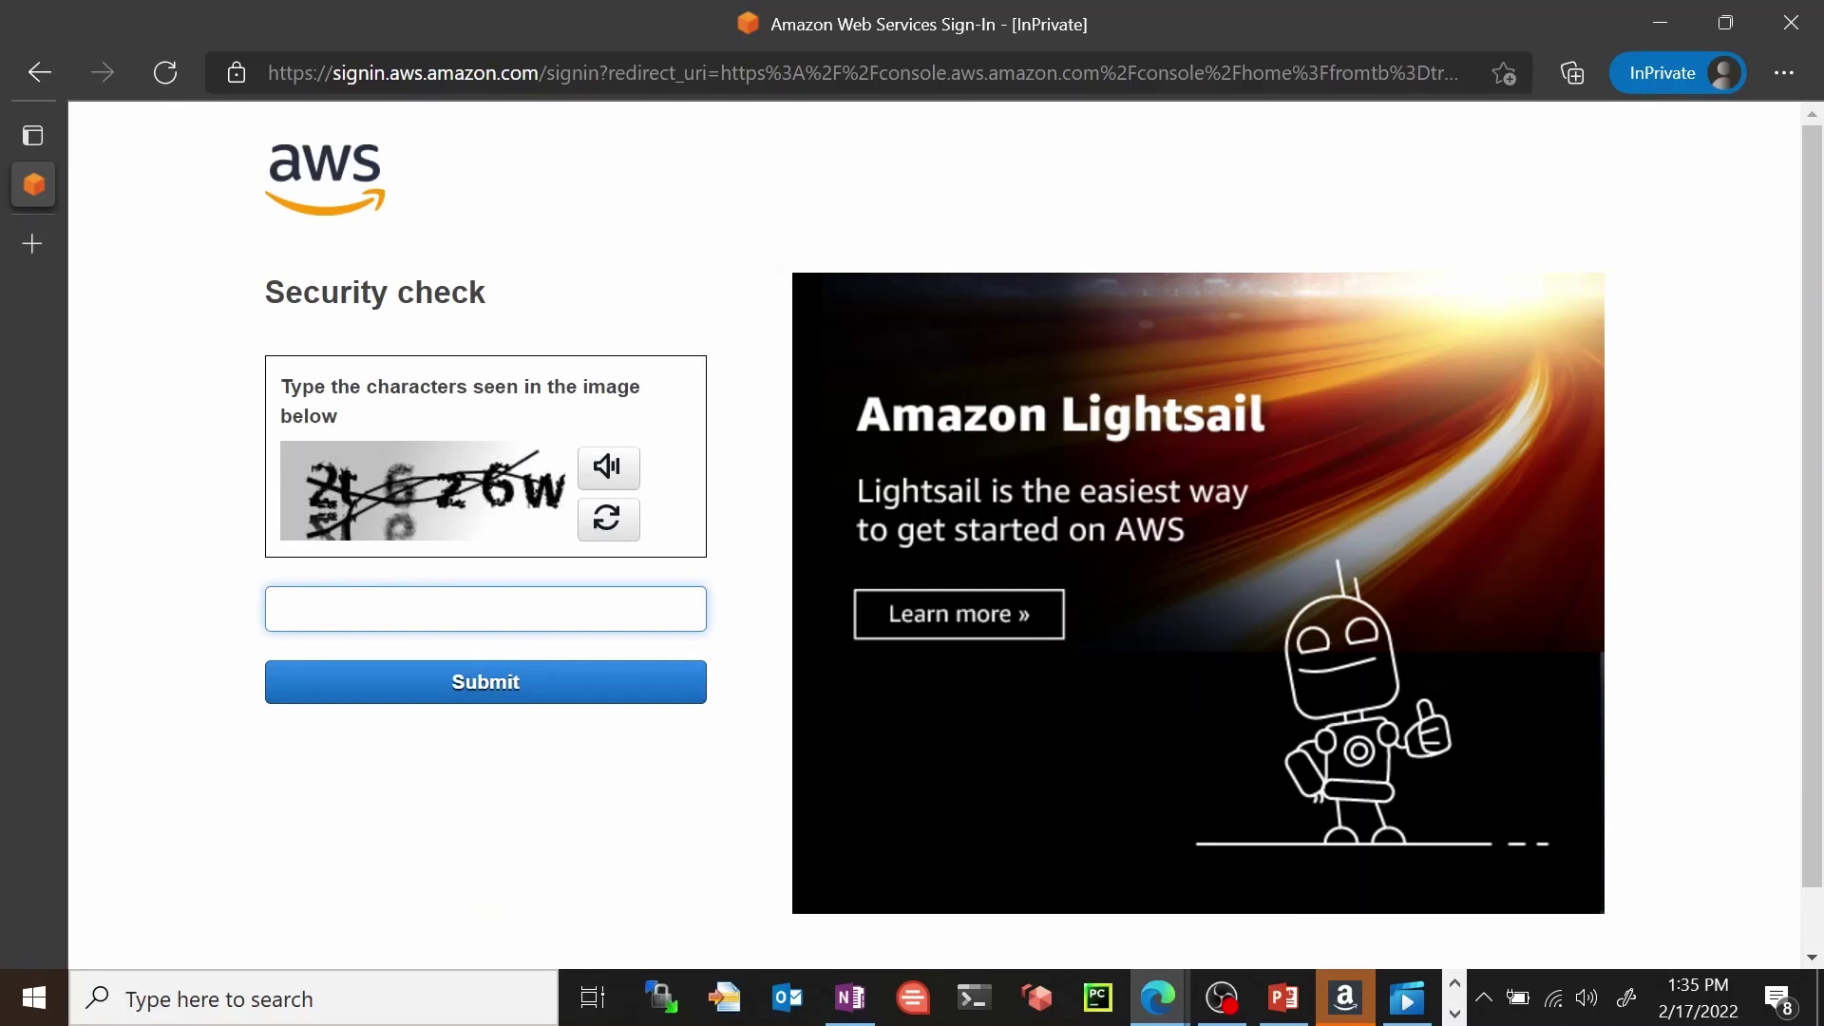
Pass the security check and sign in with the root password
{"action": "type", "text": "2t6z6w"}
{"action": "left_click", "coordinate": [505, 680]}
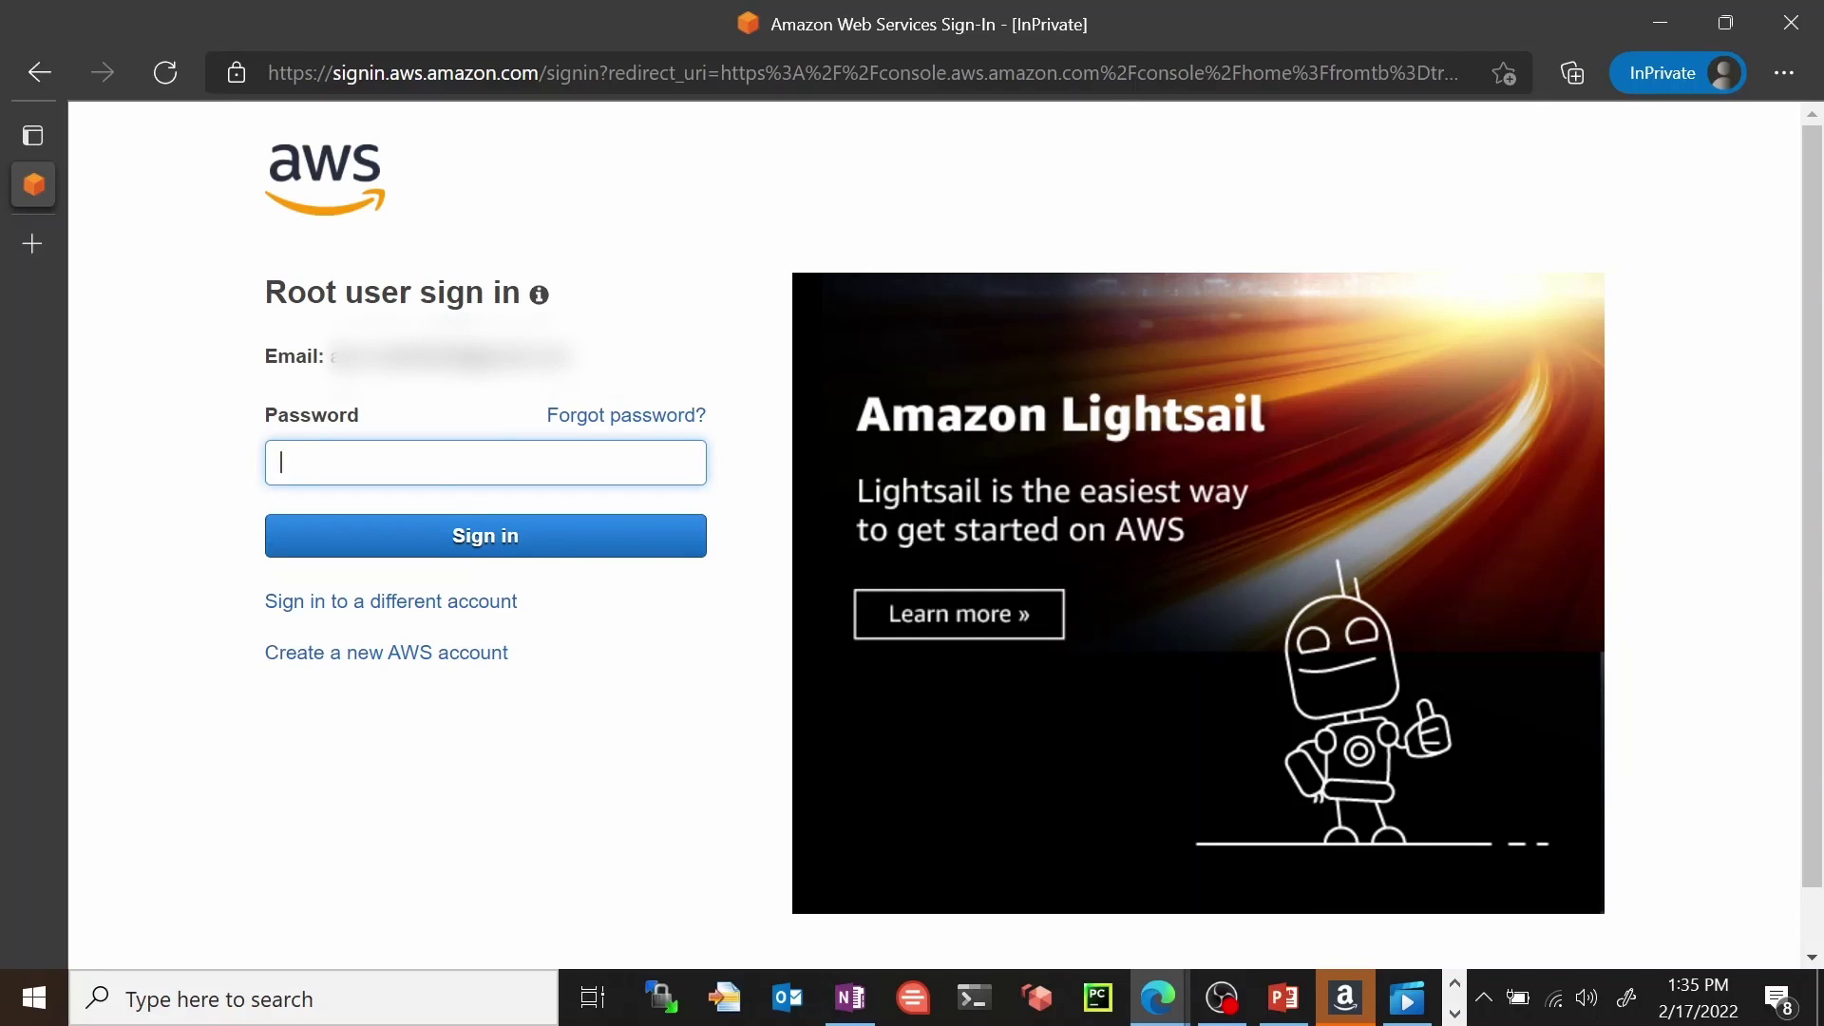
{"action": "type", "text": "•••••••••••••"}
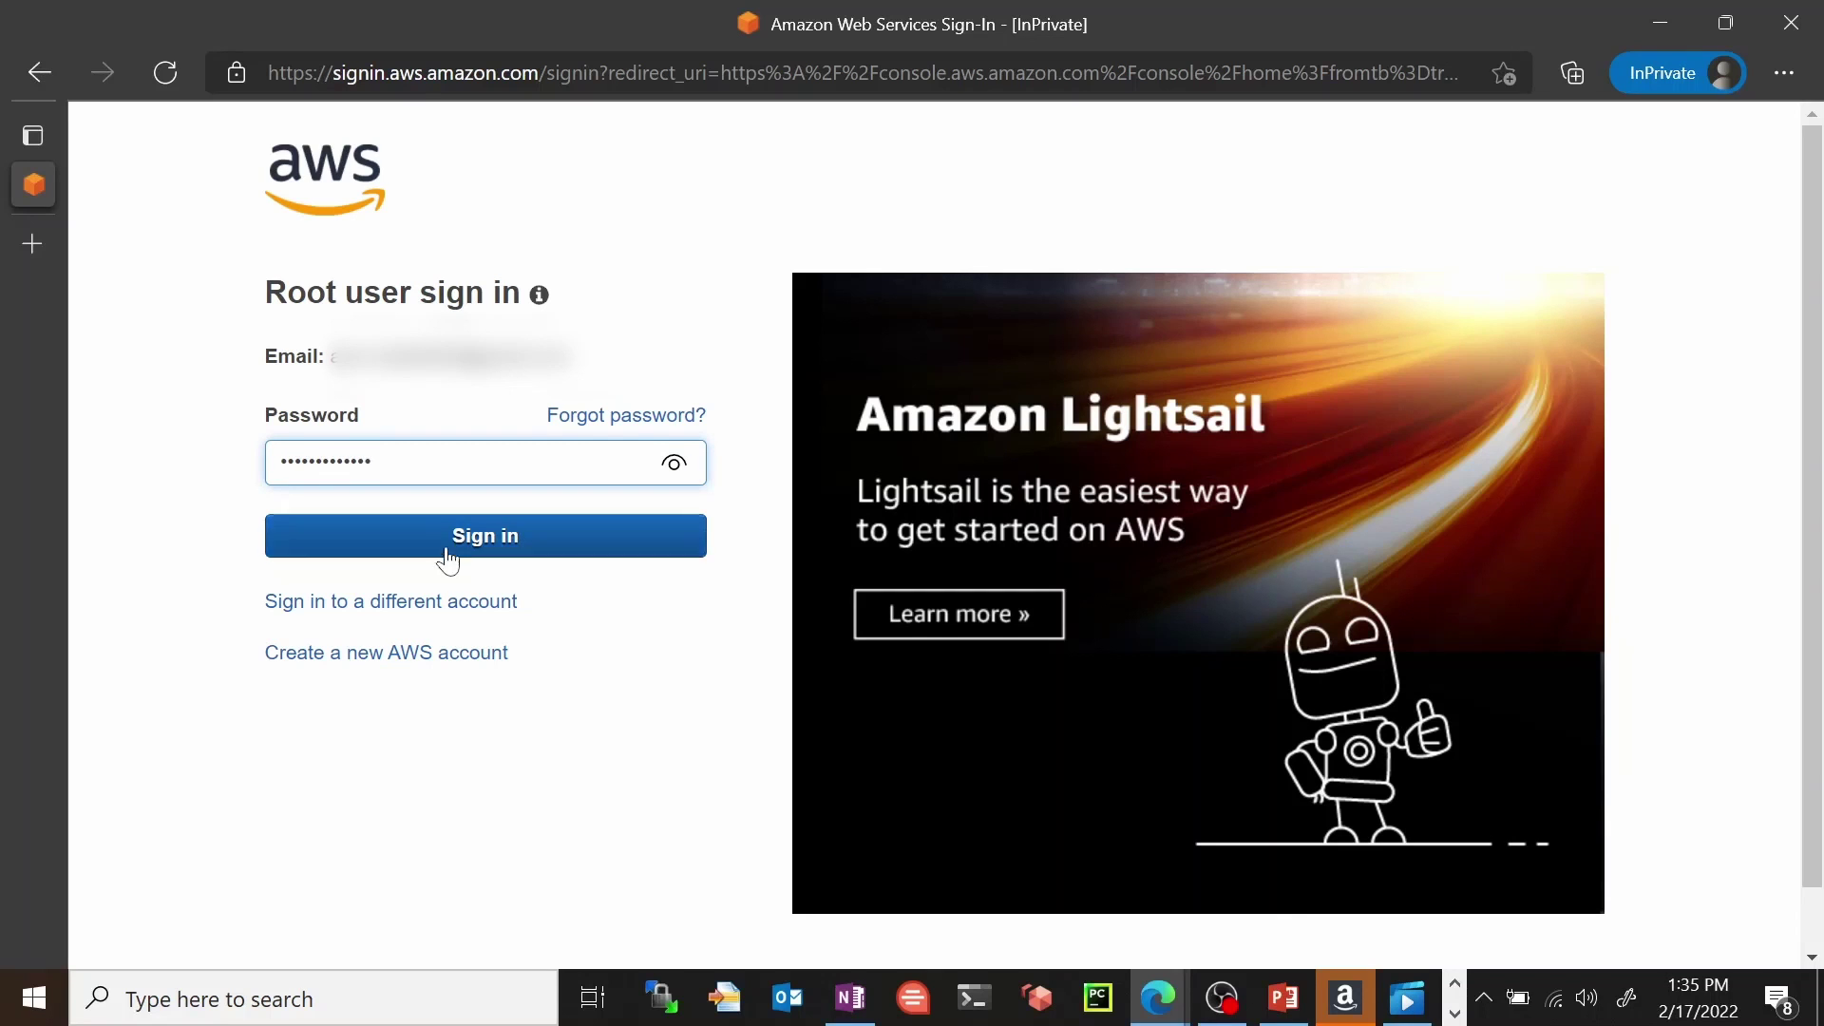
{"action": "left_click", "coordinate": [470, 537]}
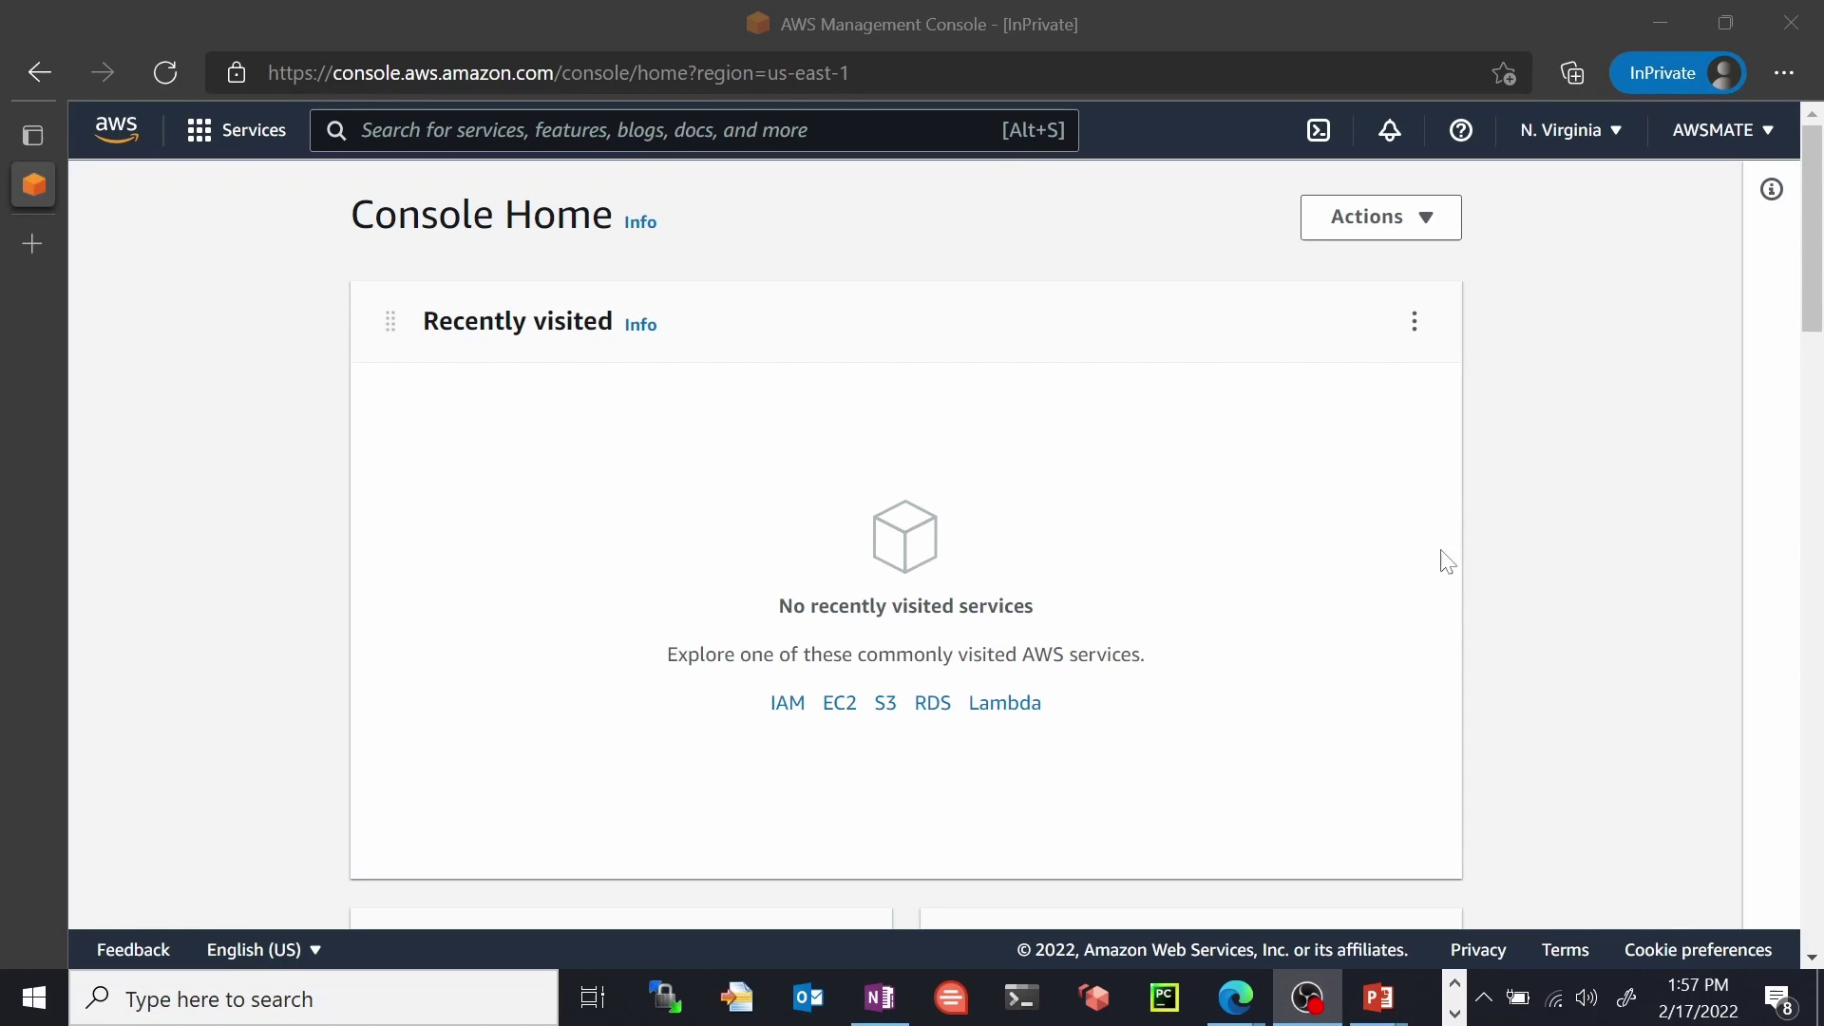
{"action": "left_click", "coordinate": [1569, 138]}
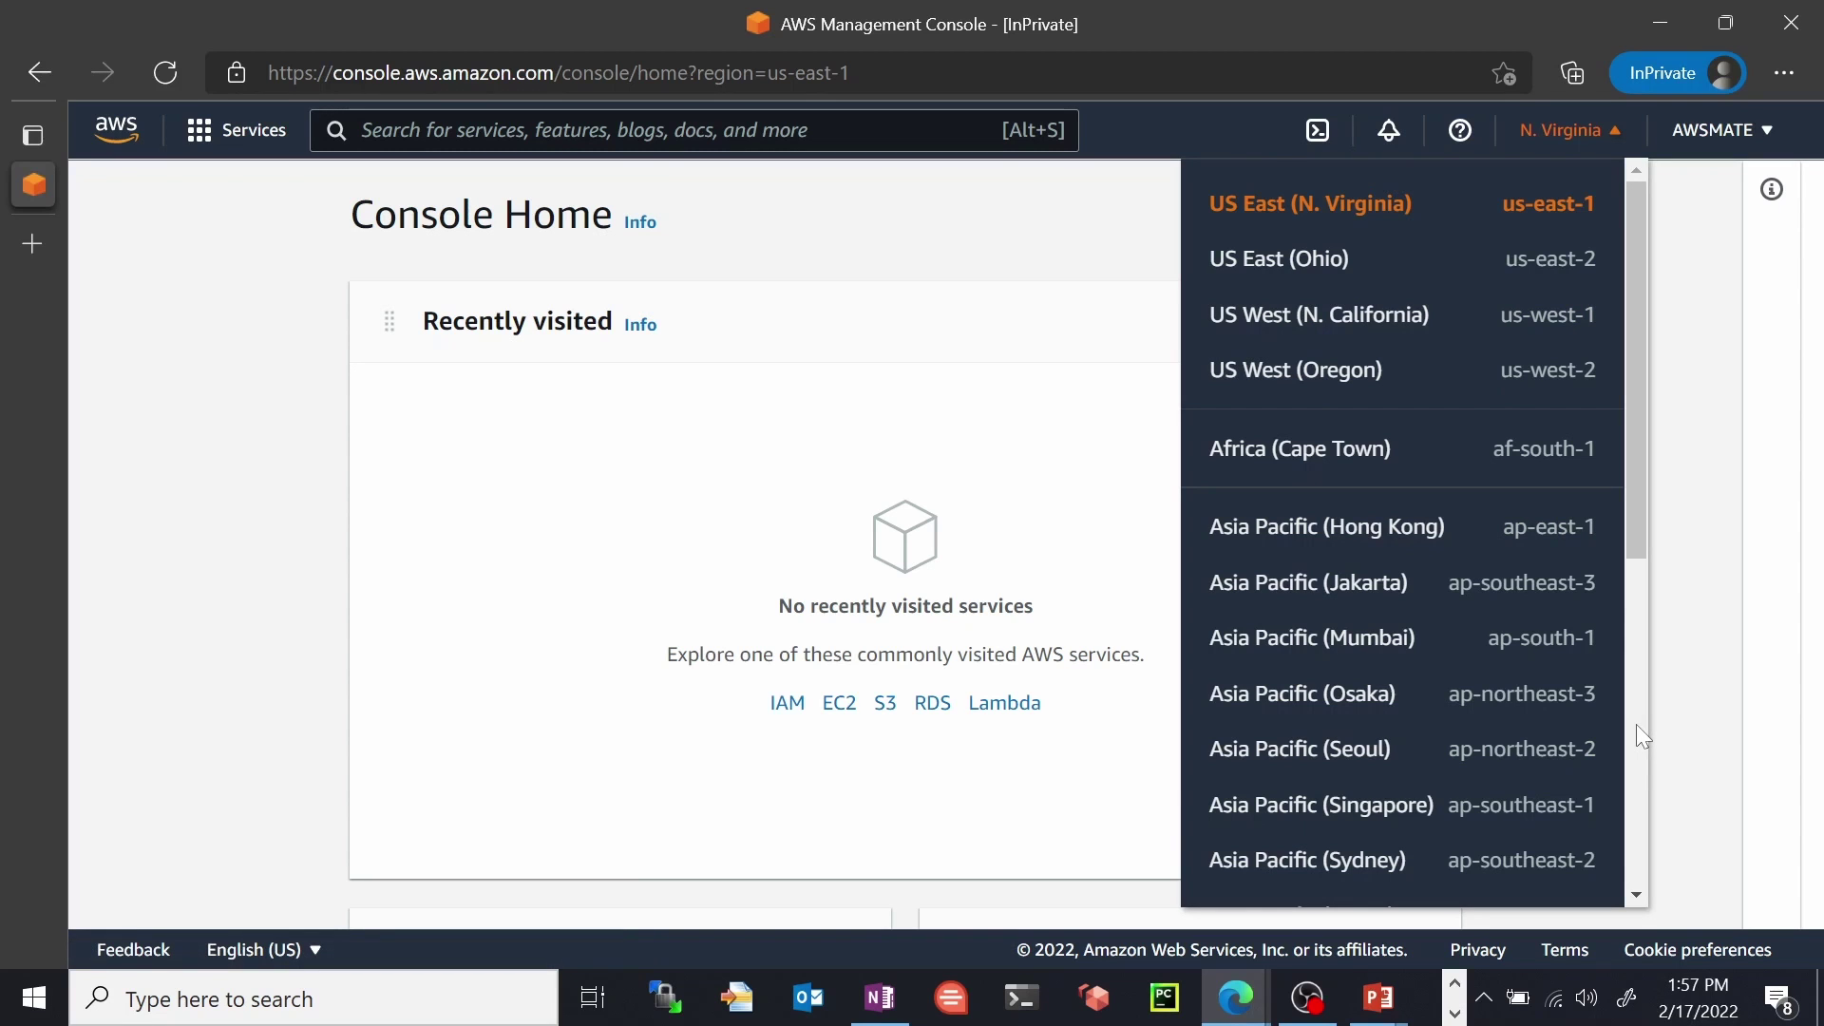
{"action": "scroll", "coordinate": [1636, 724], "scroll_direction": "down", "scroll_amount": 6}
{"action": "left_click", "coordinate": [1729, 464]}
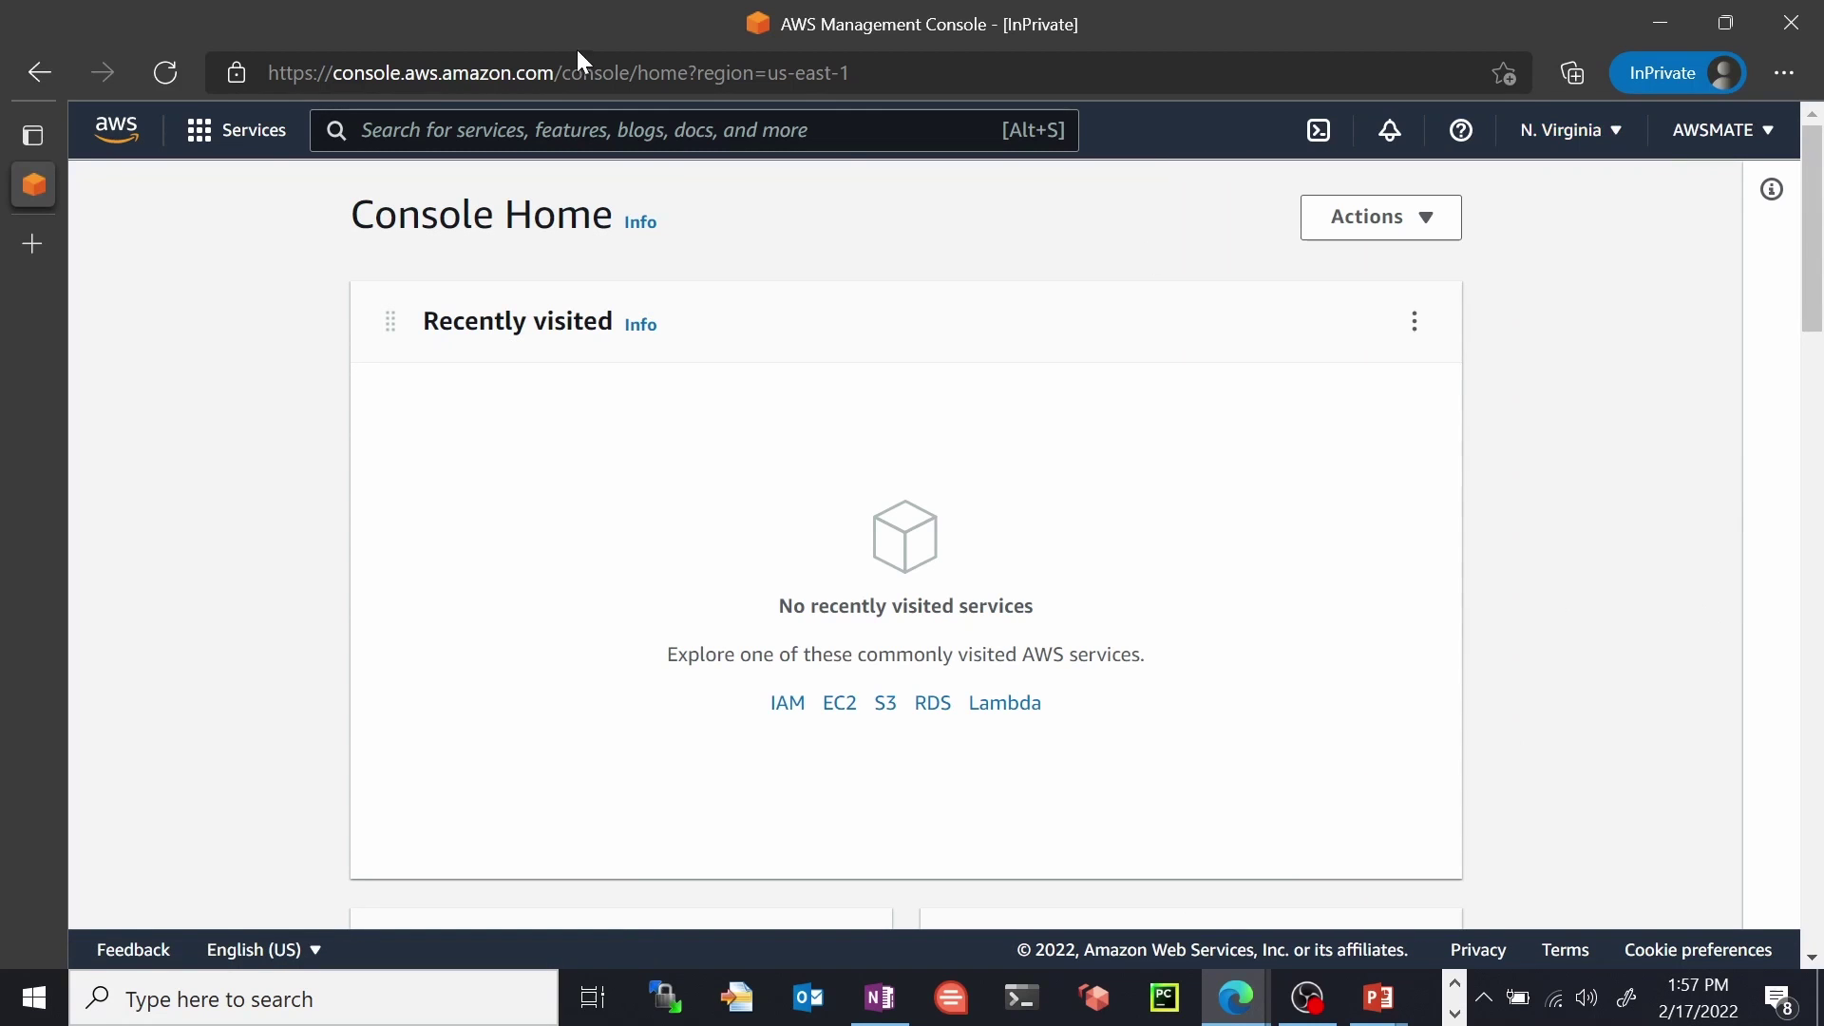
{"action": "left_click", "coordinate": [249, 130]}
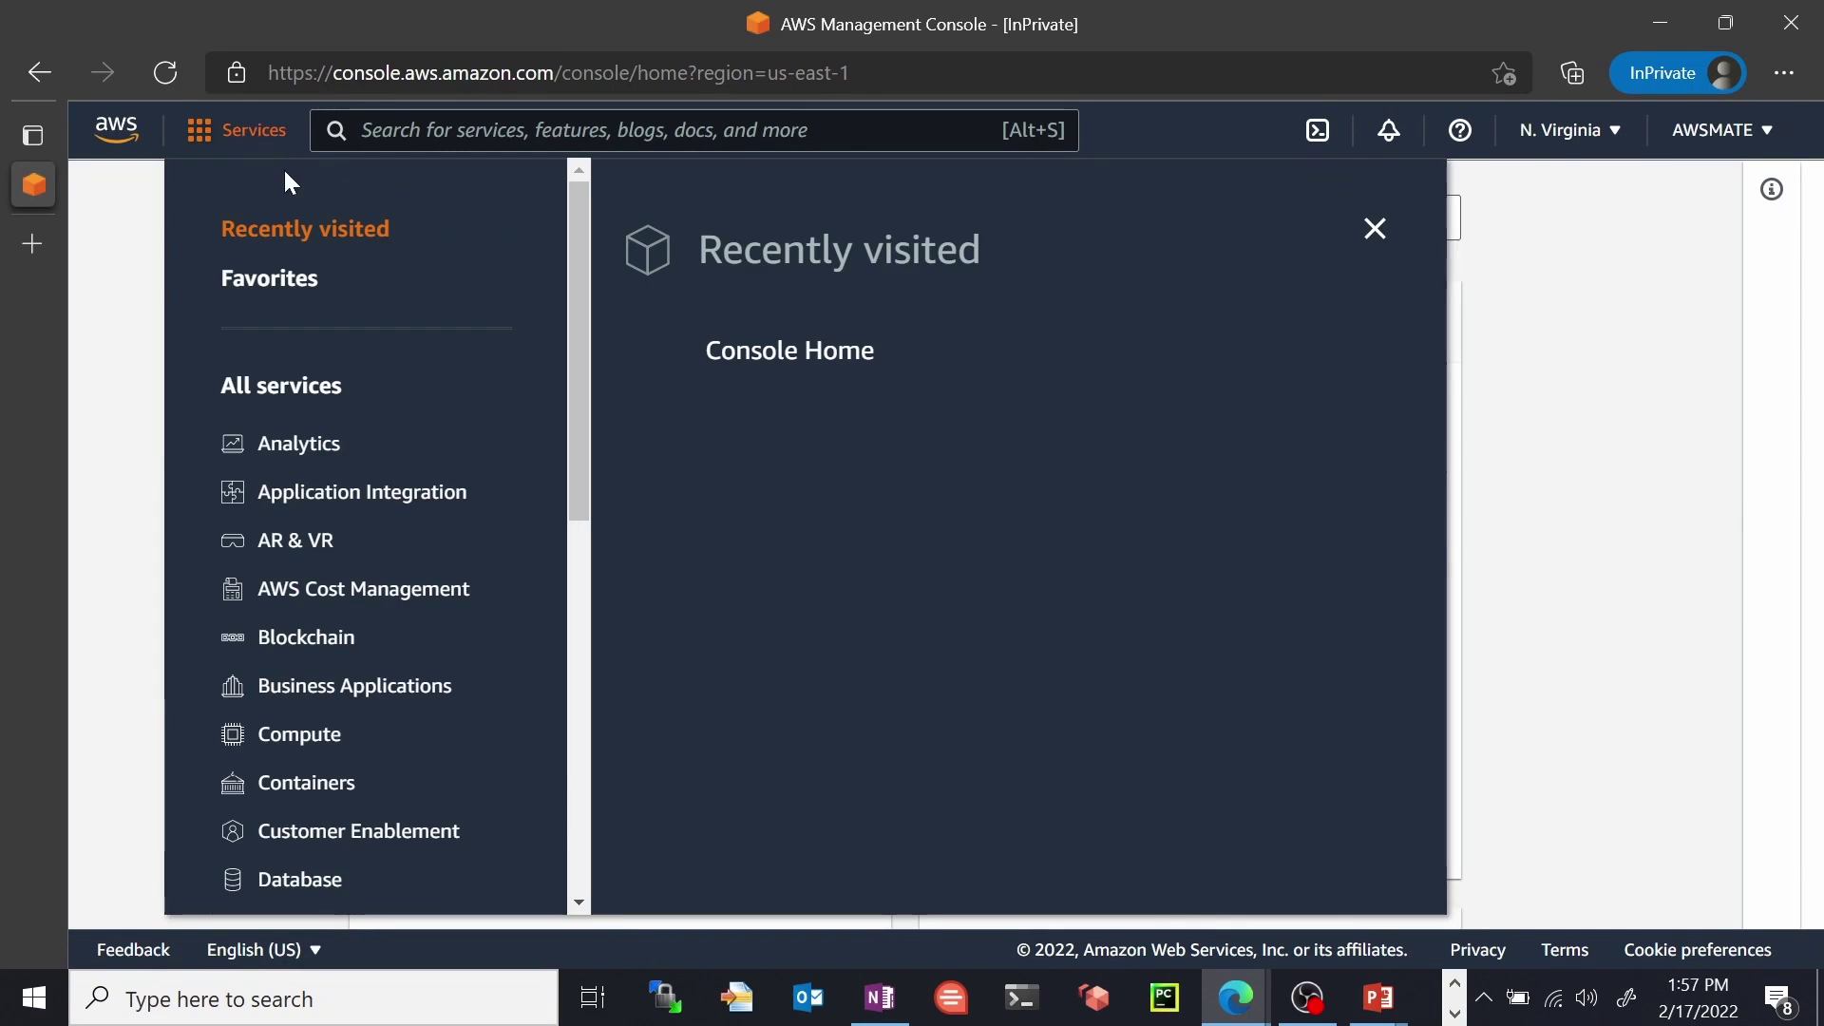
{"action": "scroll", "coordinate": [342, 608], "scroll_direction": "down", "scroll_amount": 1}
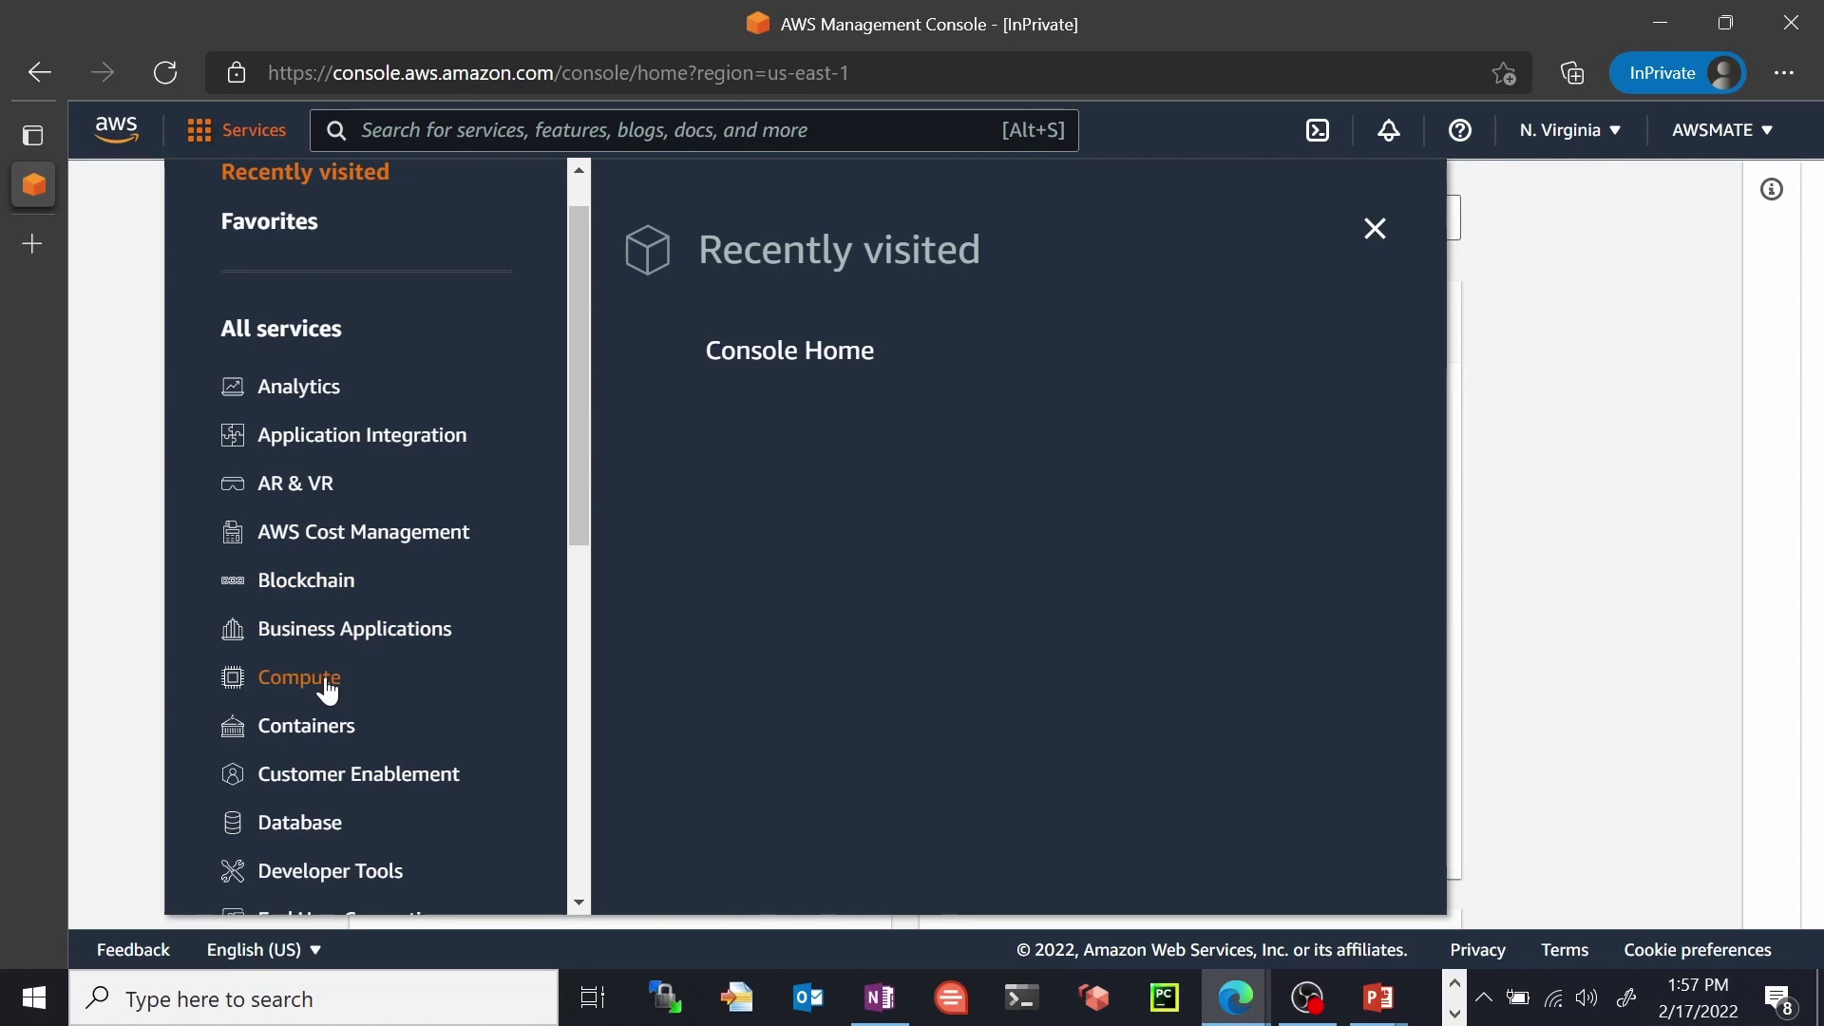
{"action": "left_click", "coordinate": [282, 691]}
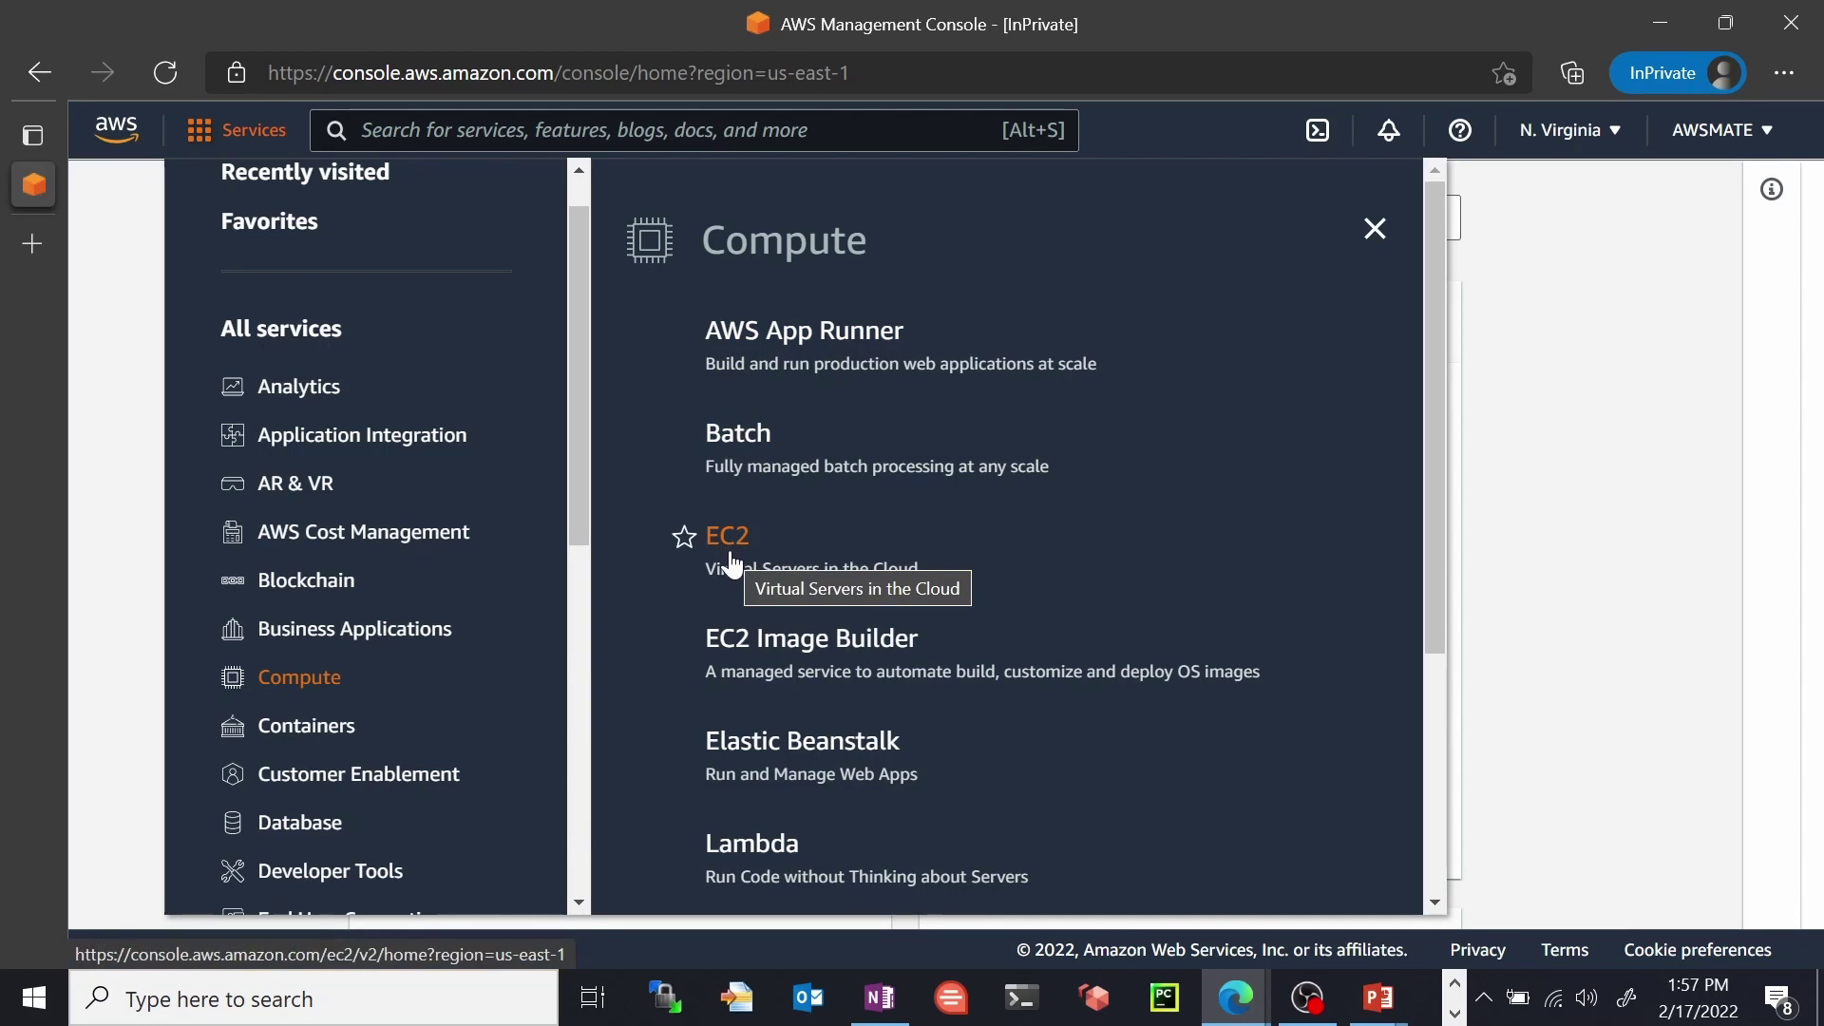
{"action": "key", "text": "alt+s"}
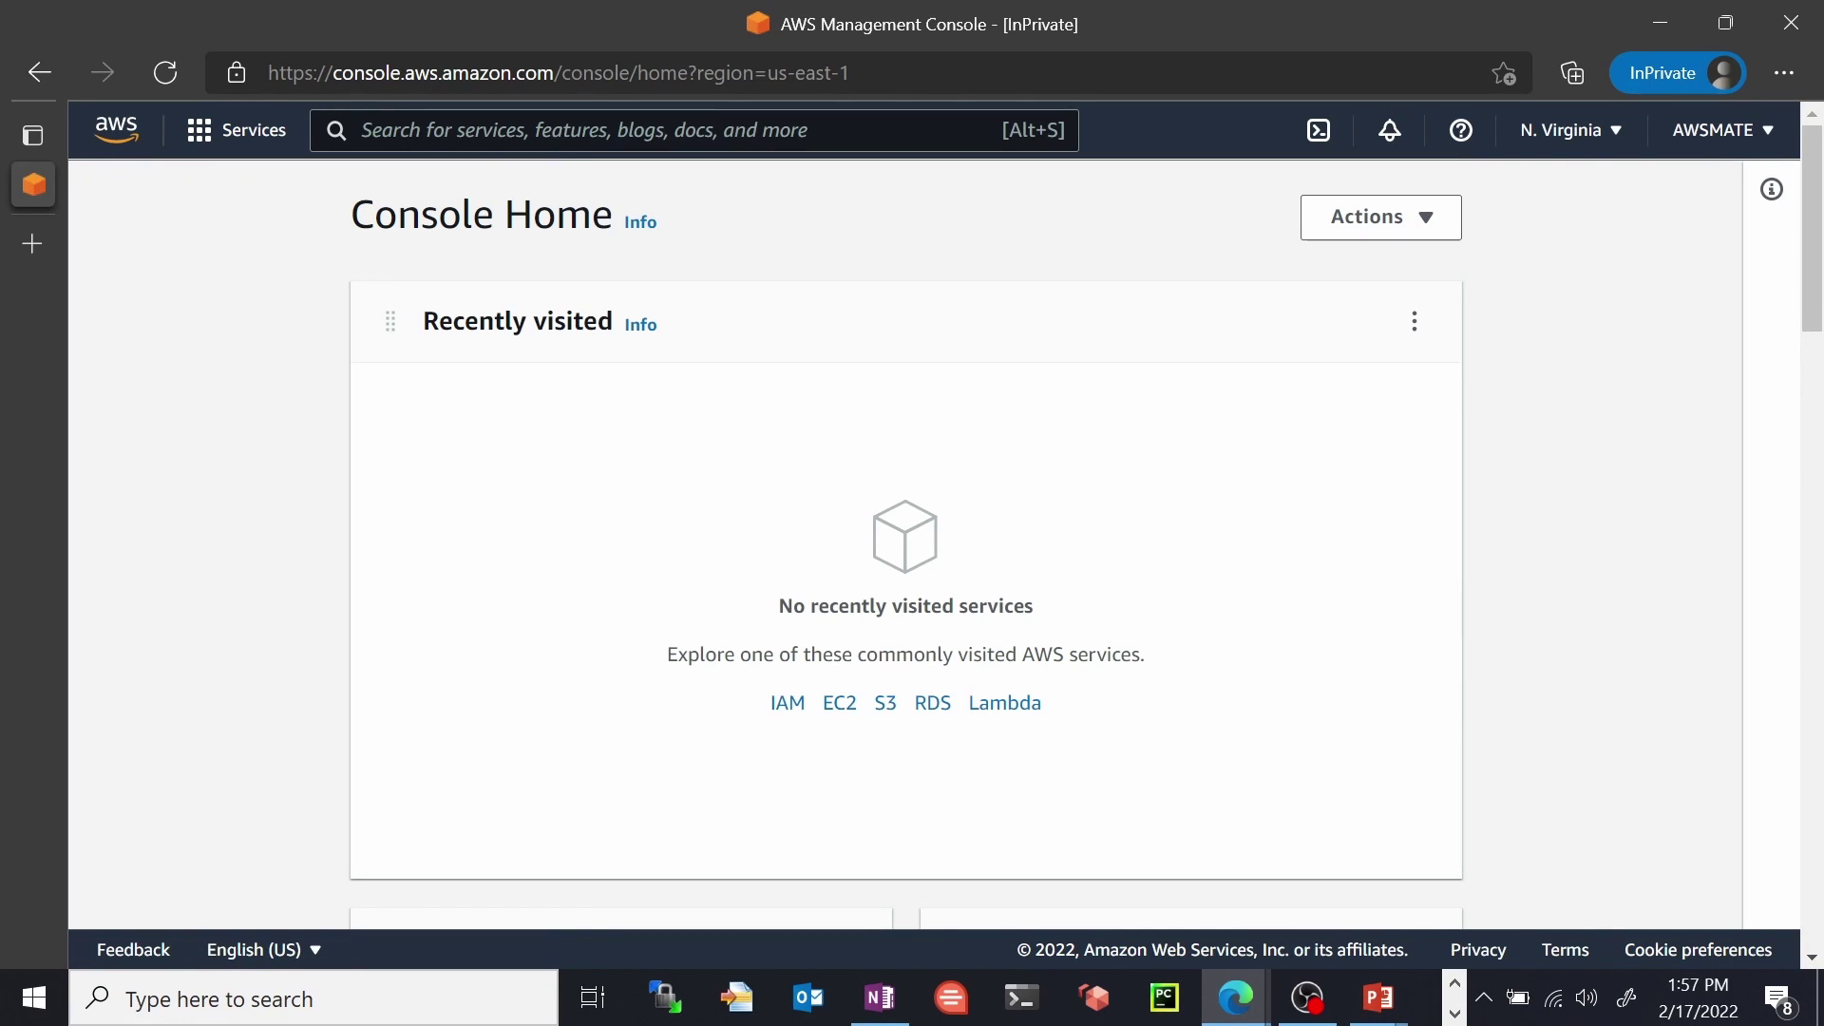
{"action": "type", "text": "ec2"}
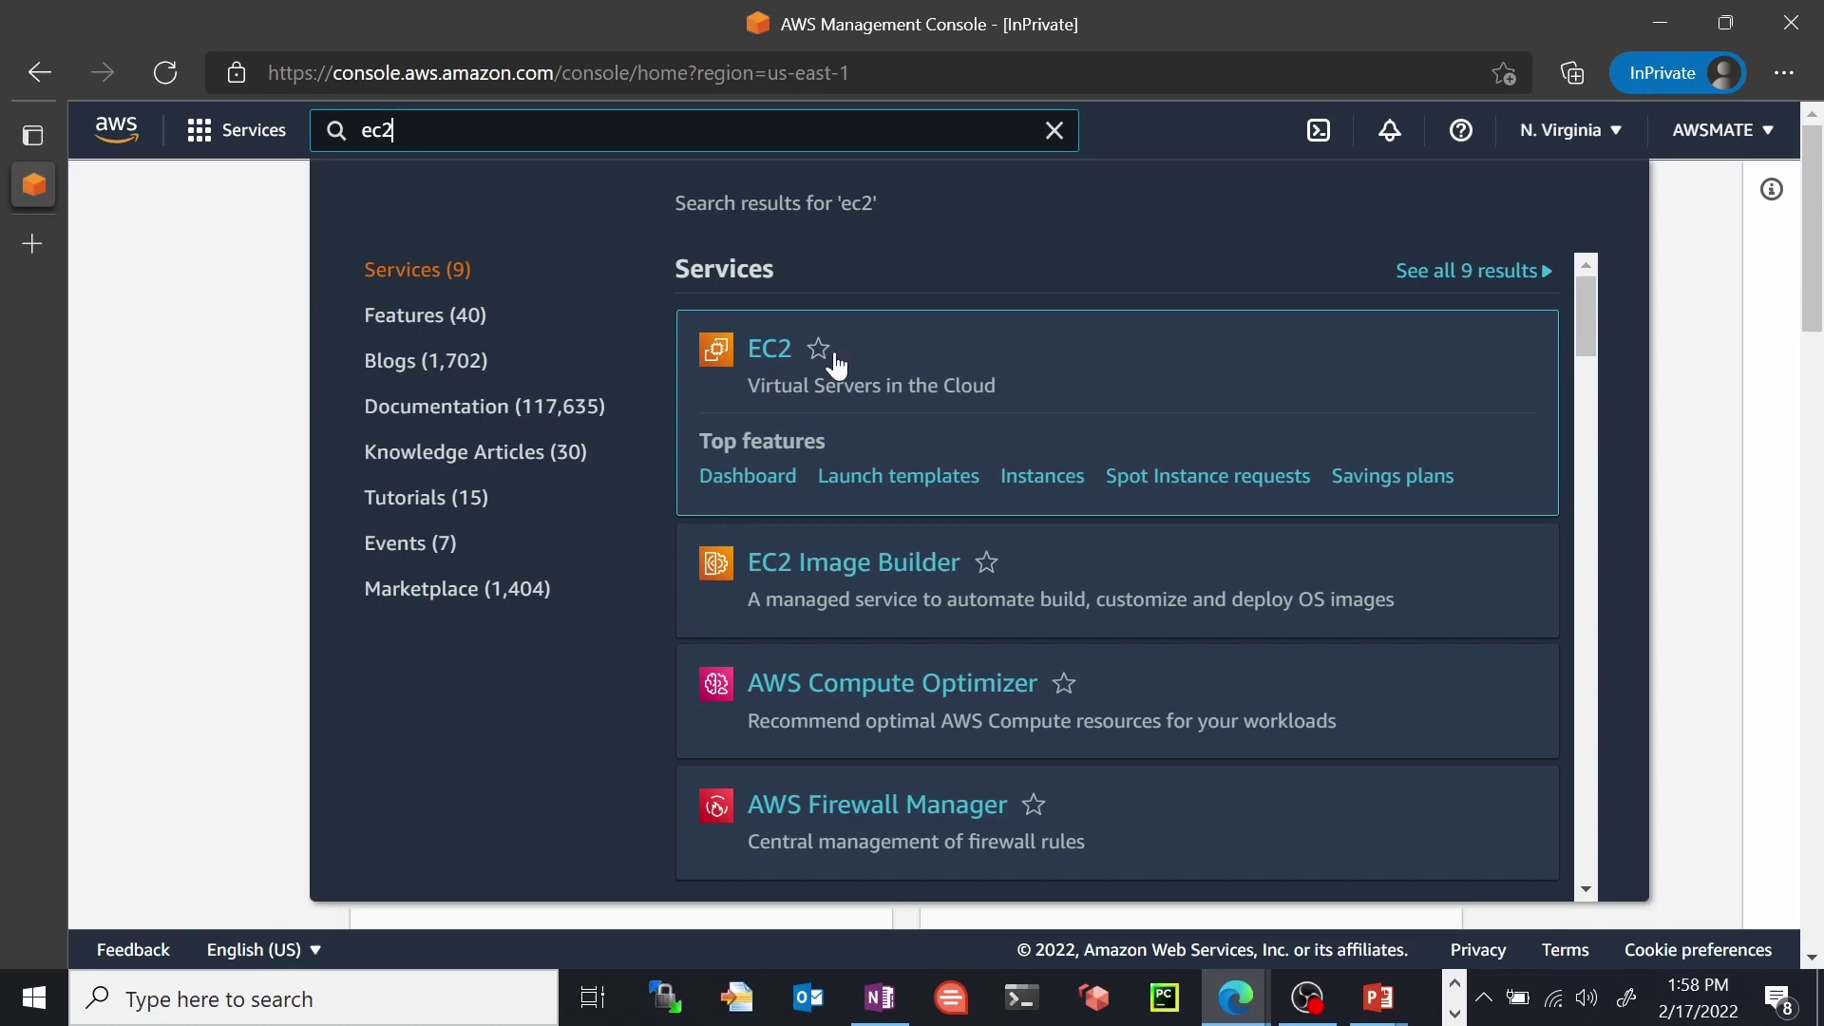
{"action": "scroll", "coordinate": [1582, 361], "scroll_direction": "down", "scroll_amount": 1}
{"action": "left_click", "coordinate": [1680, 349]}
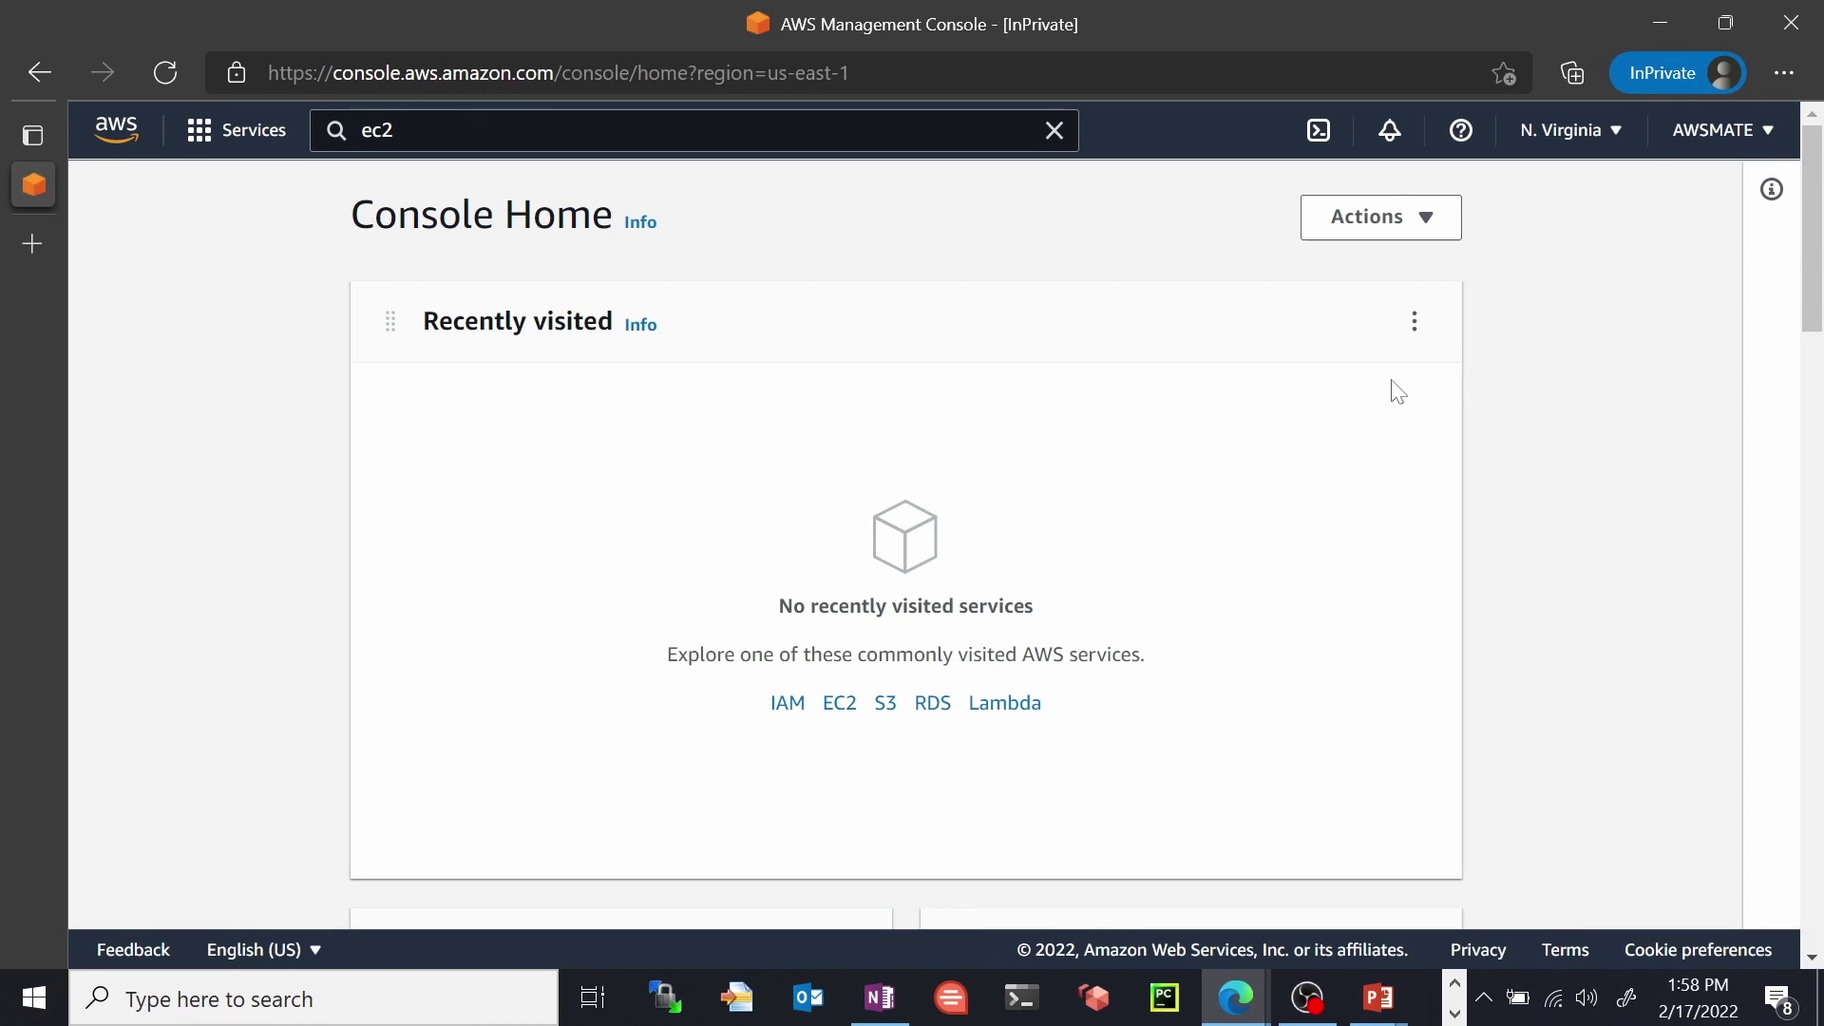